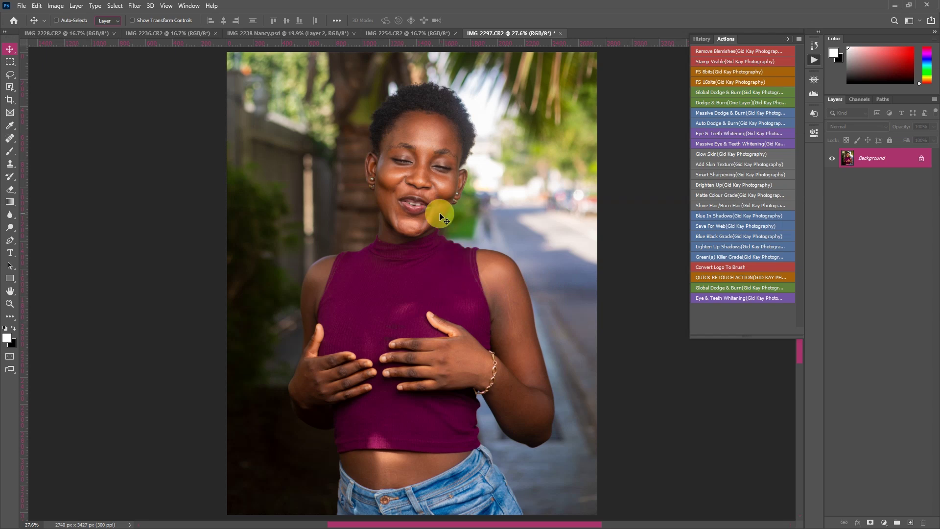
- Duplicate the Background layer of the portrait onto a new layer above it
scroll(418, 169, "up", 4)
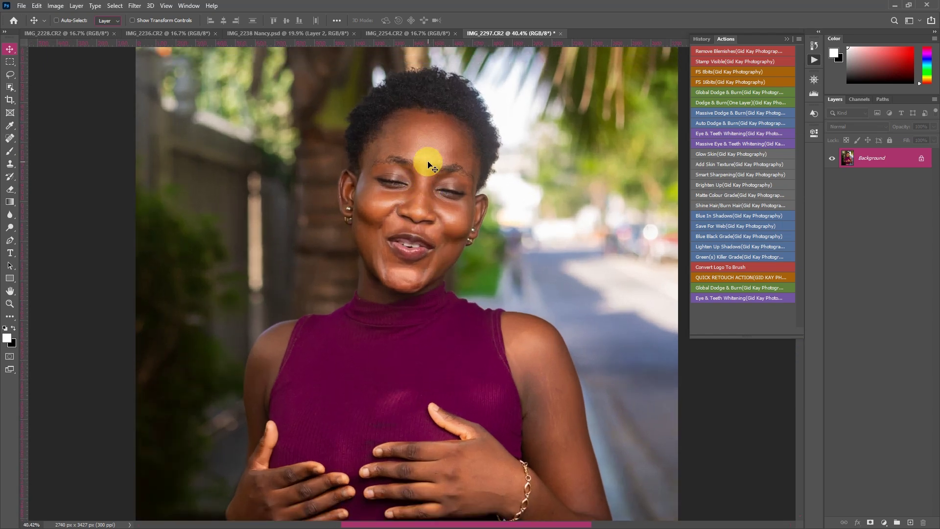
scroll(435, 225, "up", 2)
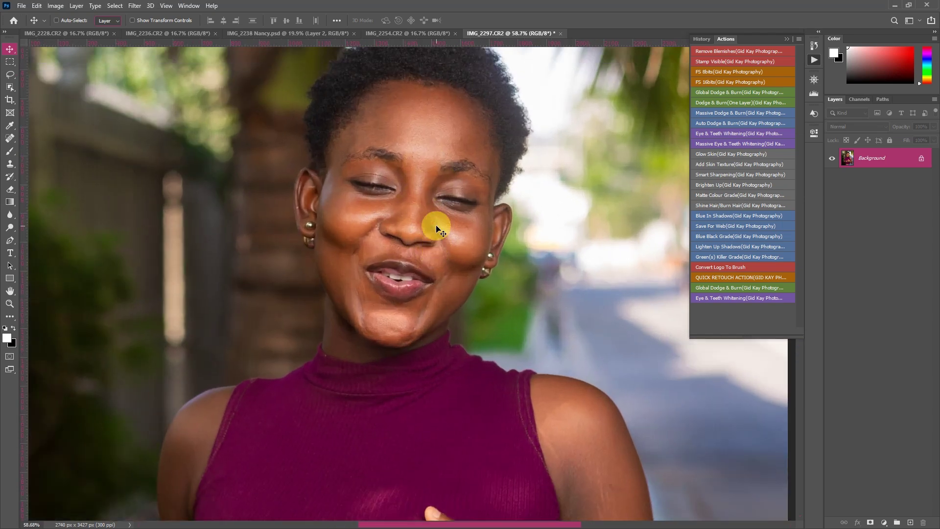
key("ctrl+j")
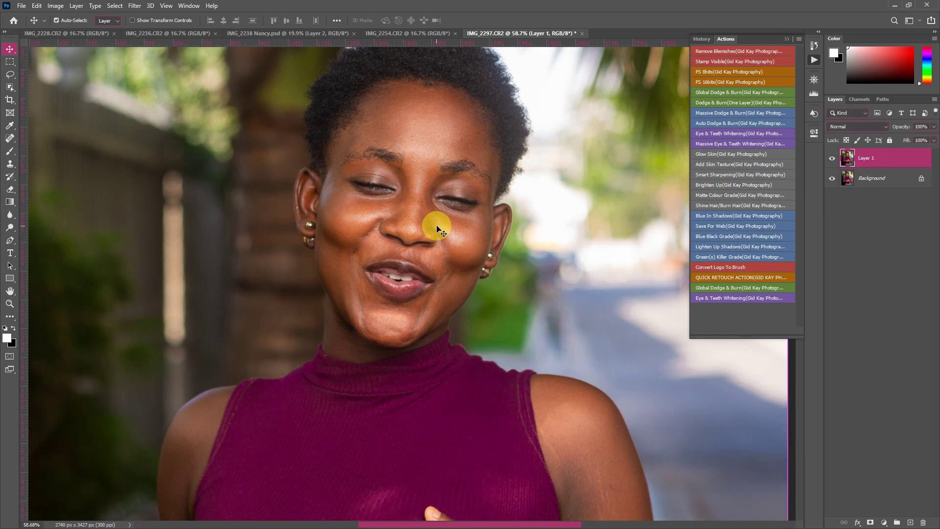
- Activate the Spot Healing Brush for the duplicated layer and reduce its brush size to 10
scroll(465, 138, "up", 4)
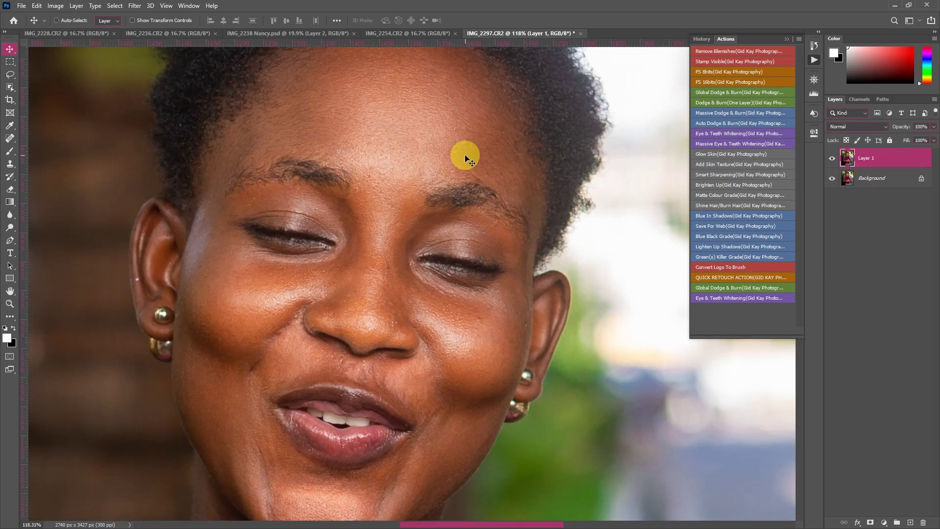
scroll(463, 157, "down", 2)
scroll(462, 245, "down", 2)
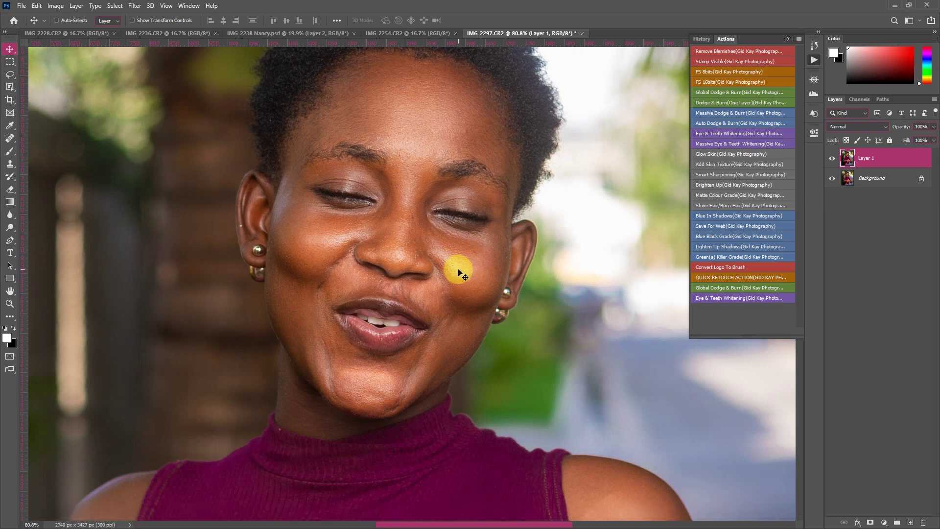
scroll(458, 272, "down", 1)
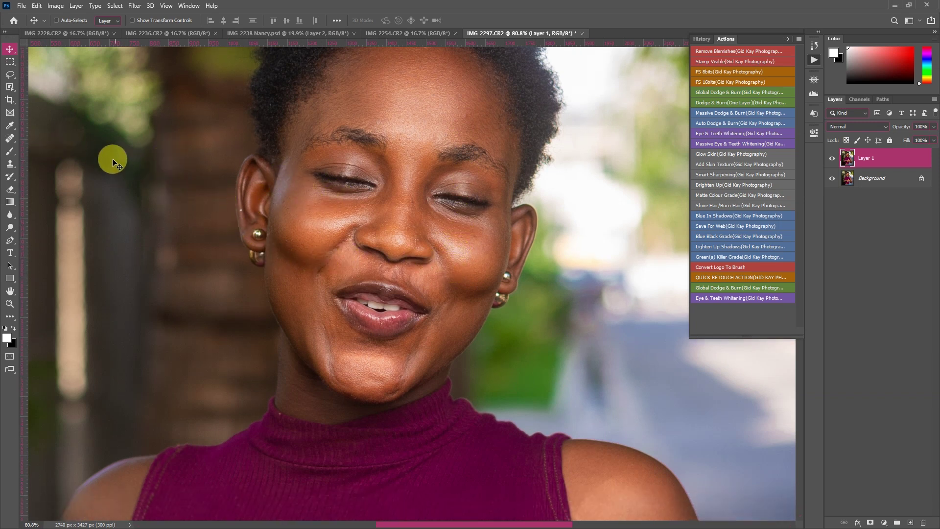
left_click(10, 138)
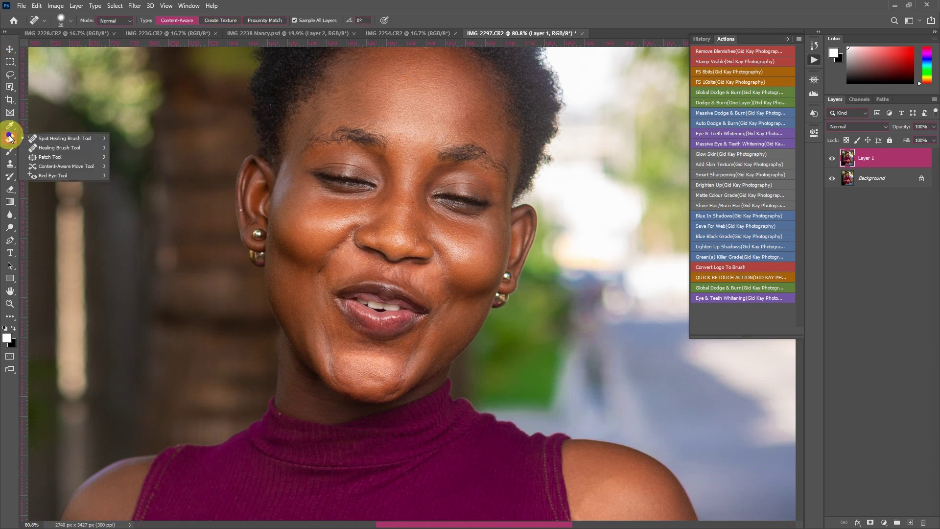
left_click(62, 140)
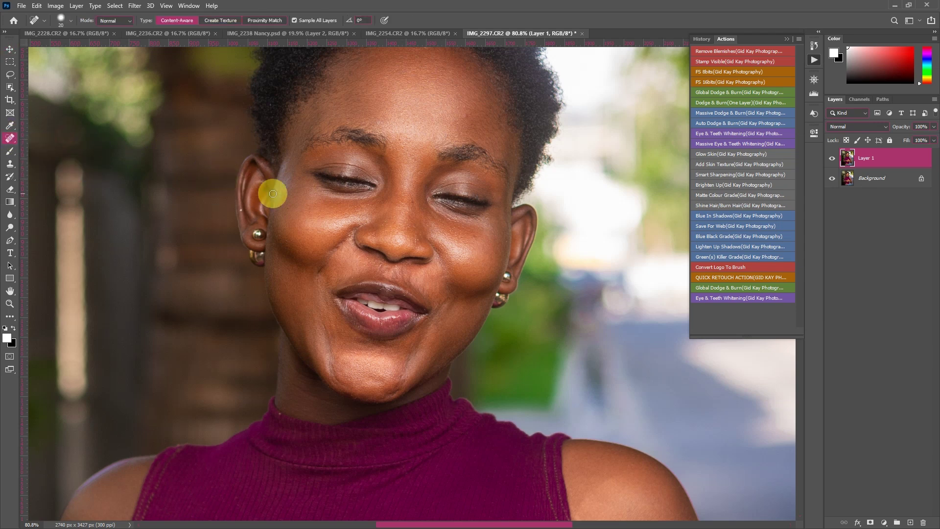
scroll(265, 191, "down", 1)
scroll(238, 185, "up", 1)
key("bracketleft")
key("bracketleft")
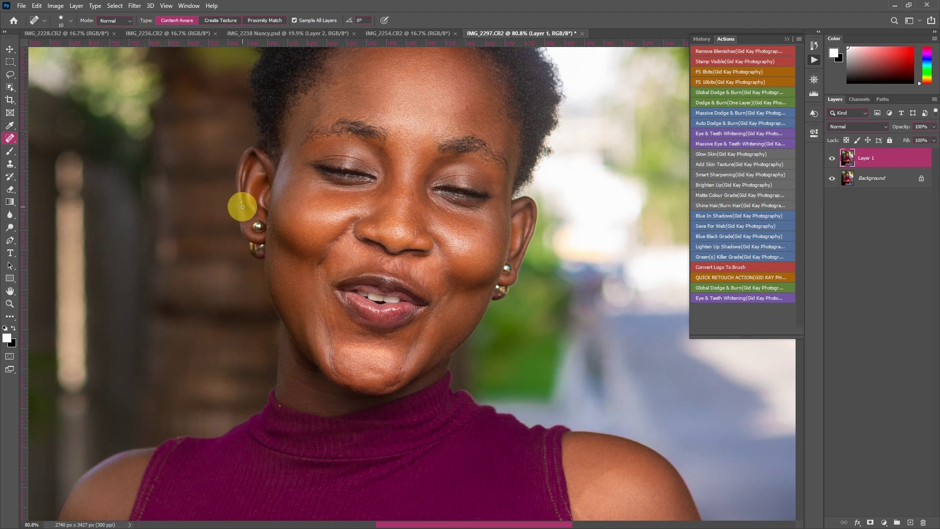
- Heal the dark spots on the back of the braceleted hand with the brush size set to 20
scroll(240, 203, "down", 1)
scroll(409, 224, "down", 6)
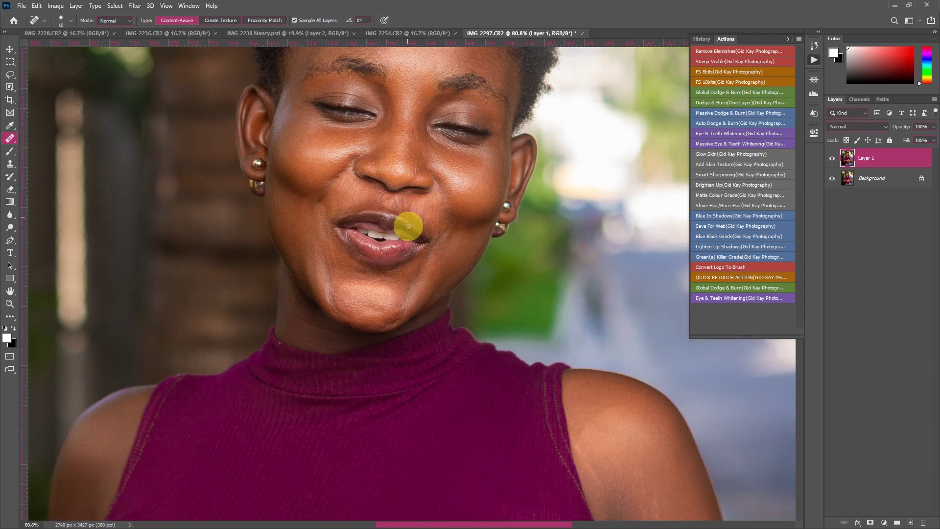
scroll(279, 304, "down", 19)
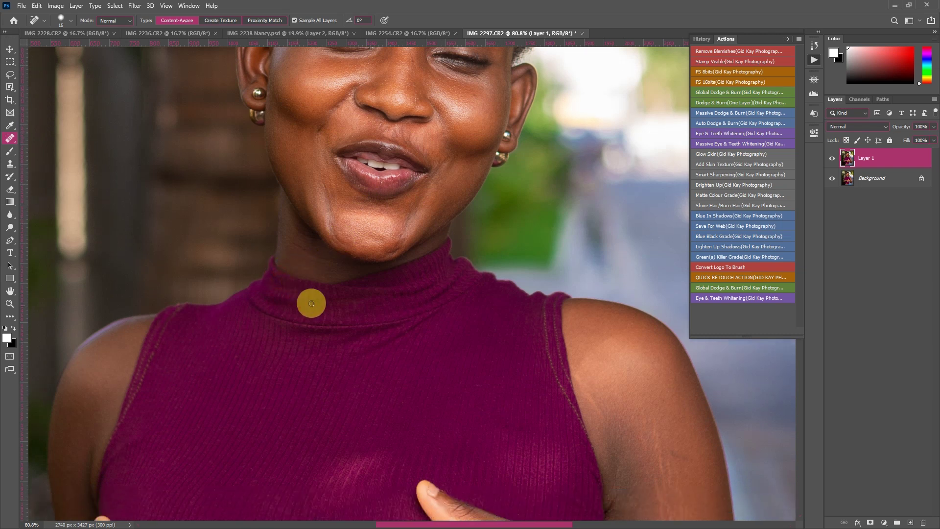
scroll(610, 344, "down", 6)
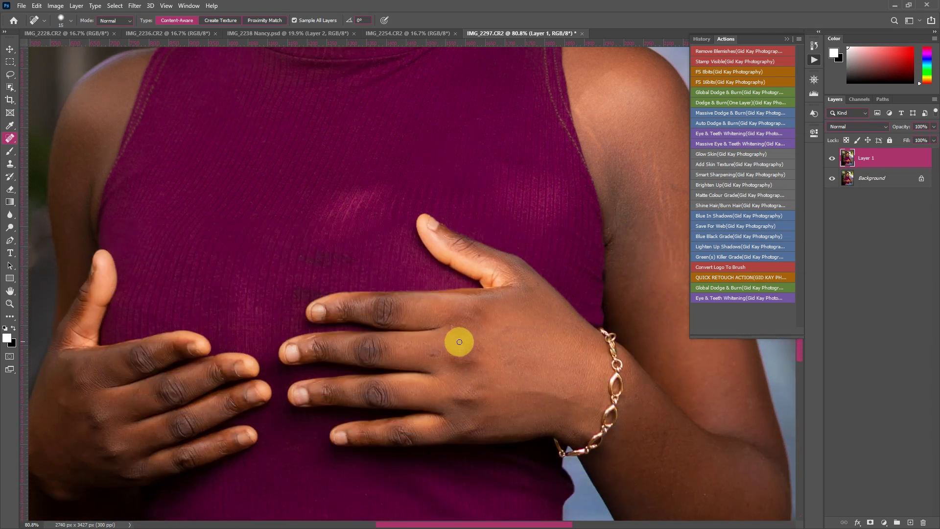
key("bracketright")
left_click(473, 342)
key("bracketleft")
key("bracketright")
left_click(431, 354)
left_click(419, 338)
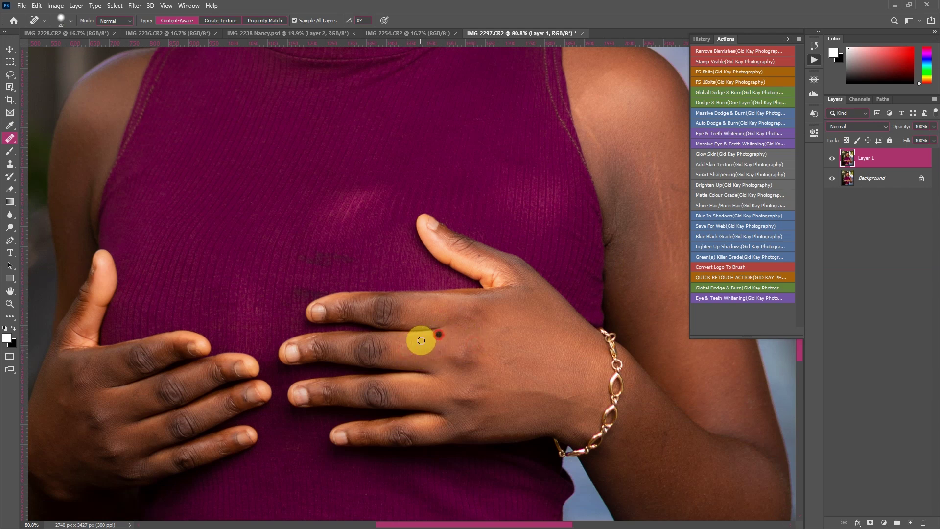
- Heal the stretch marks on the upper arm above the bracelet with the Spot Healing Brush
left_click_drag(547, 321, 310, 348)
scroll(410, 304, "up", 1)
key("bracketright")
key("bracketright")
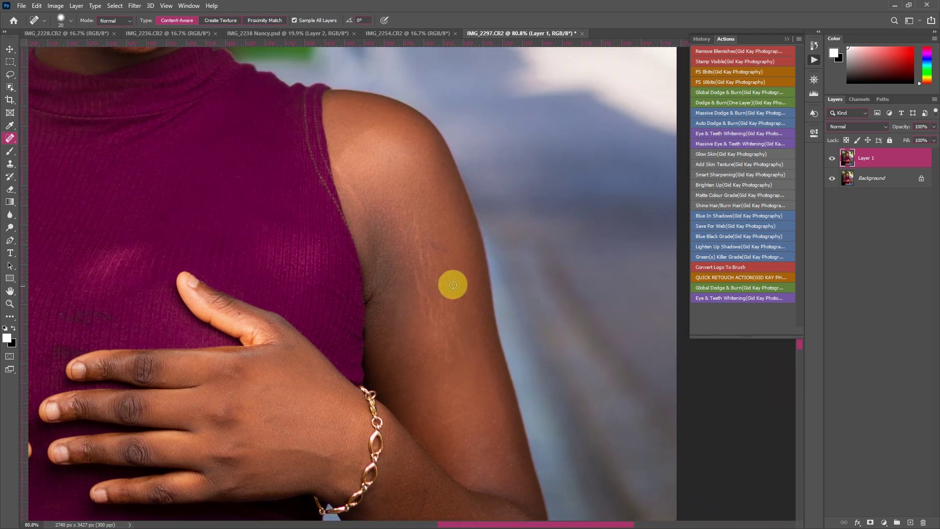
mouse_move(416, 224)
left_mouse_down()
mouse_move(432, 284)
mouse_move(414, 271)
mouse_move(418, 298)
mouse_move(425, 311)
mouse_move(421, 292)
mouse_move(429, 301)
mouse_move(435, 336)
left_mouse_up()
key("bracketleft")
left_click(413, 270)
key("bracketright")
key("bracketleft")
left_click(431, 256)
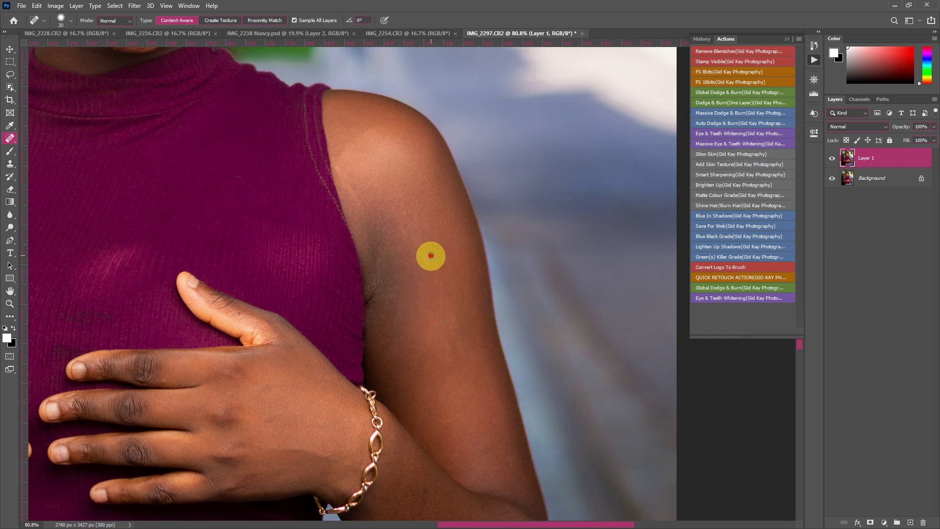
left_click_drag(437, 280, 448, 319)
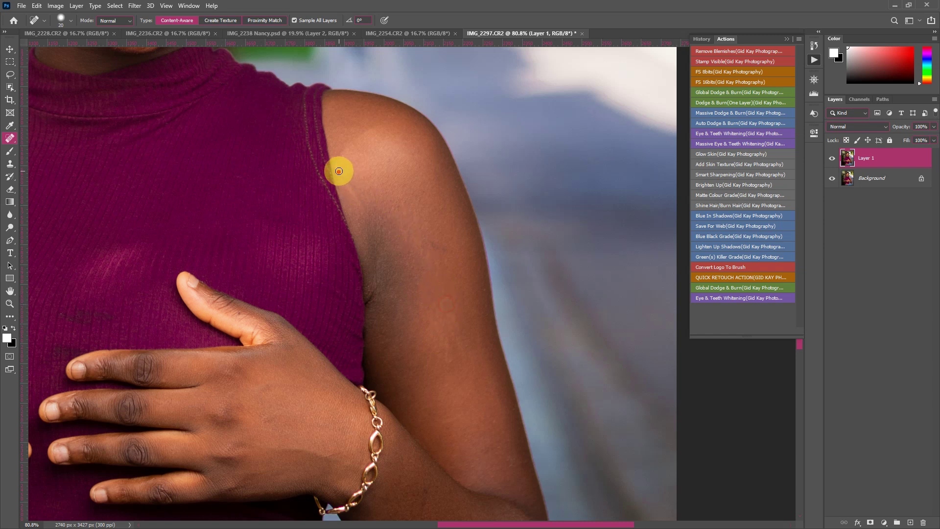
- Heal the skin marks along the armhole edge and on the forearm beside the bracelet
left_click_drag(336, 168, 373, 229)
scroll(380, 241, "down", 5)
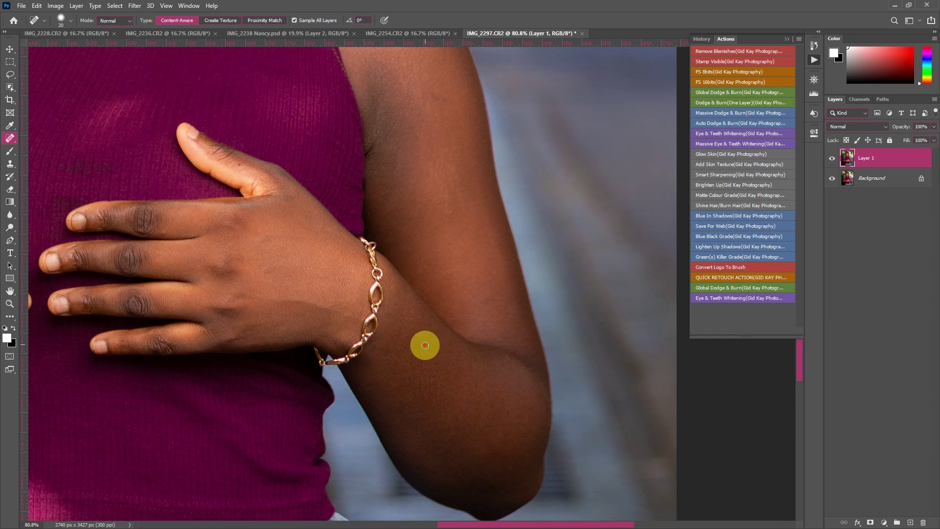
left_click_drag(423, 338, 419, 373)
- Heal the skin lines across the bare midriff between the top's hem and the jeans
left_click_drag(345, 367, 655, 220)
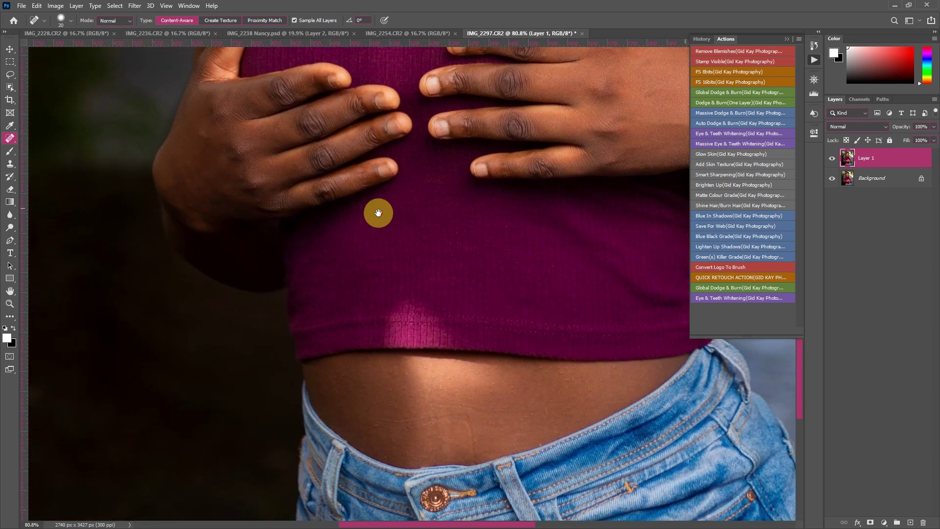
left_click_drag(378, 211, 475, 370)
scroll(516, 333, "down", 5)
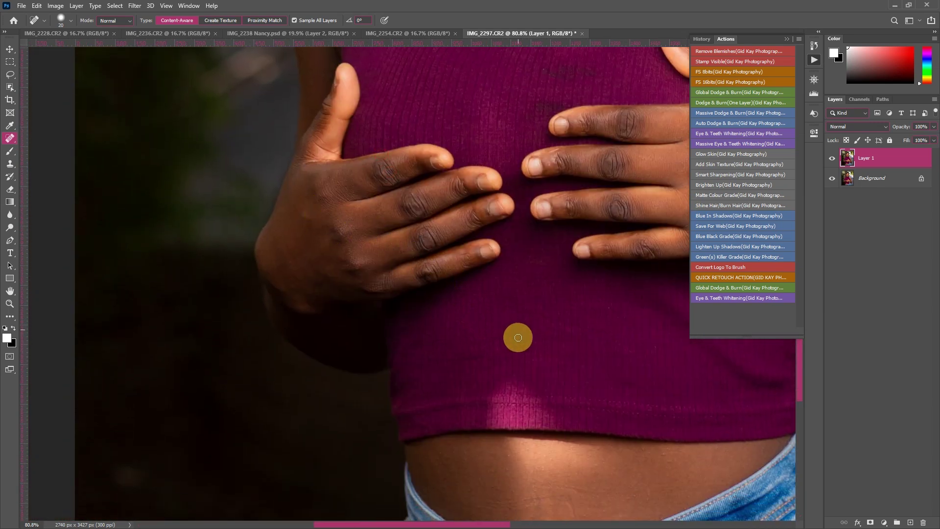
left_click_drag(569, 422, 574, 471)
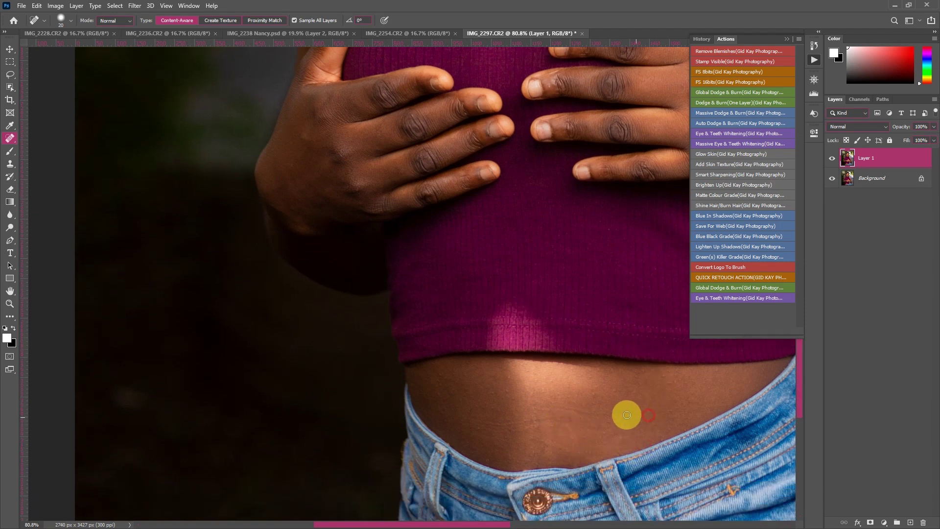
scroll(626, 414, "down", 2)
left_click_drag(596, 409, 337, 379)
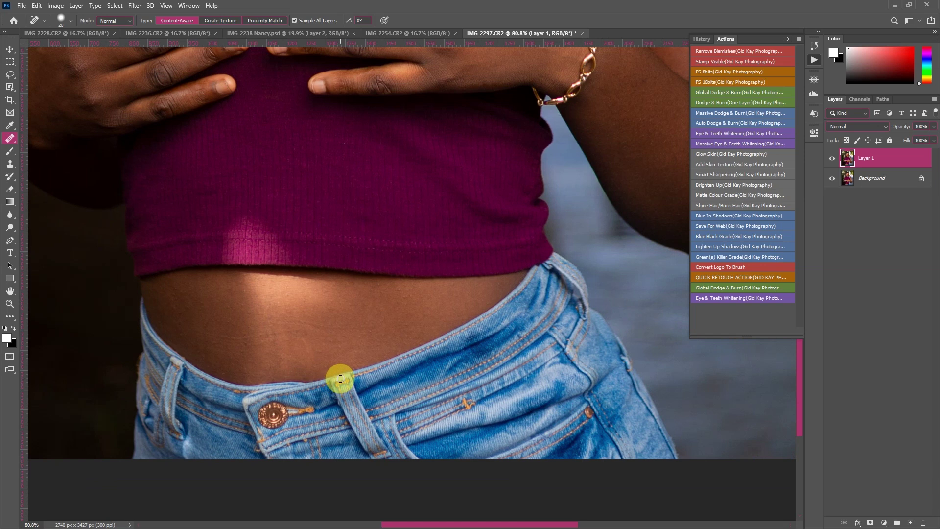
- Review the healed portrait as a whole and close up around the face
key("ctrl+0")
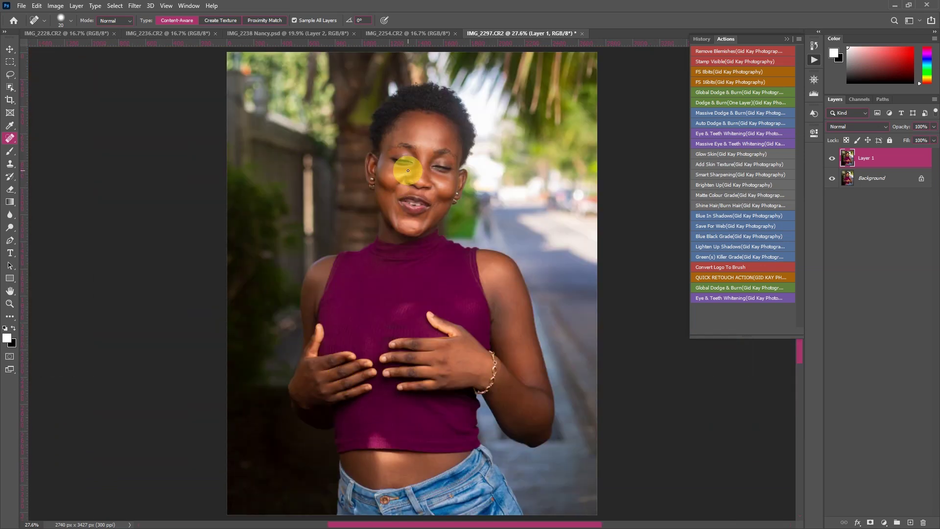
scroll(418, 167, "up", 4)
scroll(453, 149, "up", 2)
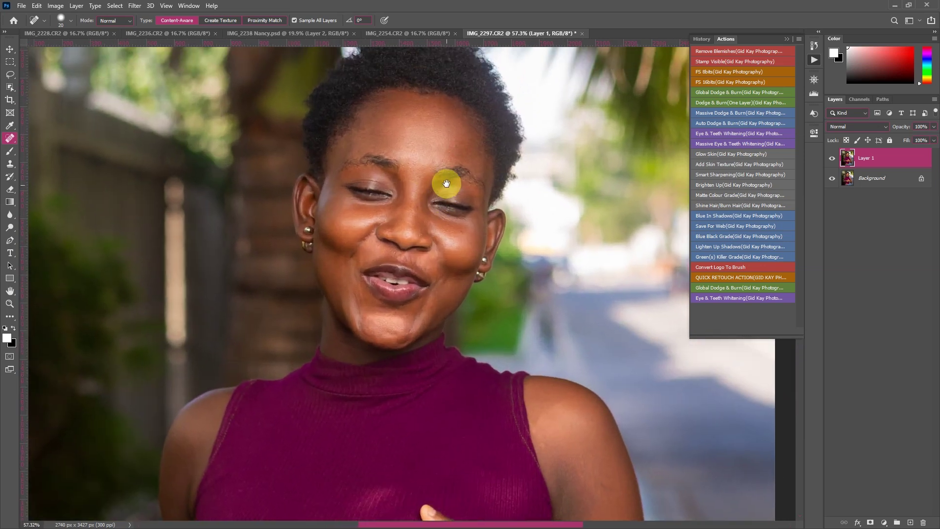
scroll(457, 156, "up", 1)
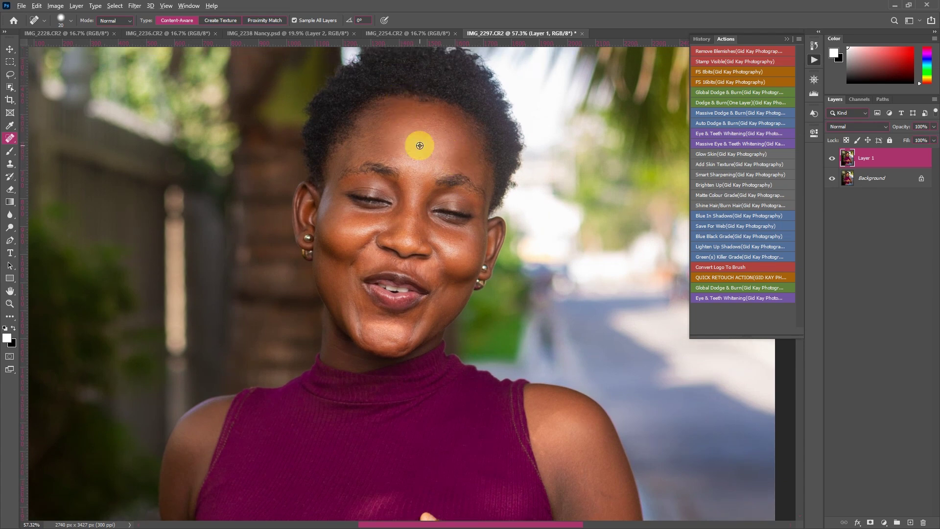
scroll(419, 147, "down", 2)
scroll(440, 191, "down", 2)
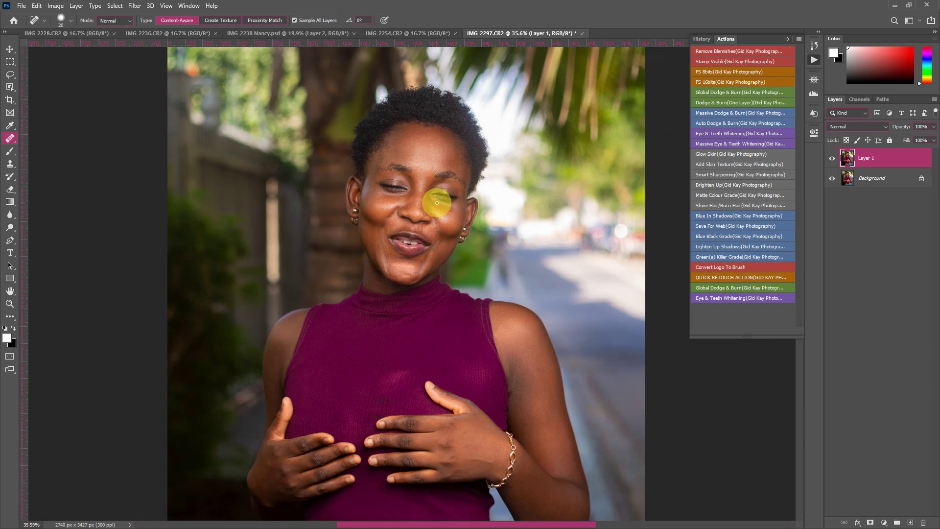
left_click_drag(430, 206, 421, 214)
scroll(424, 213, "down", 2)
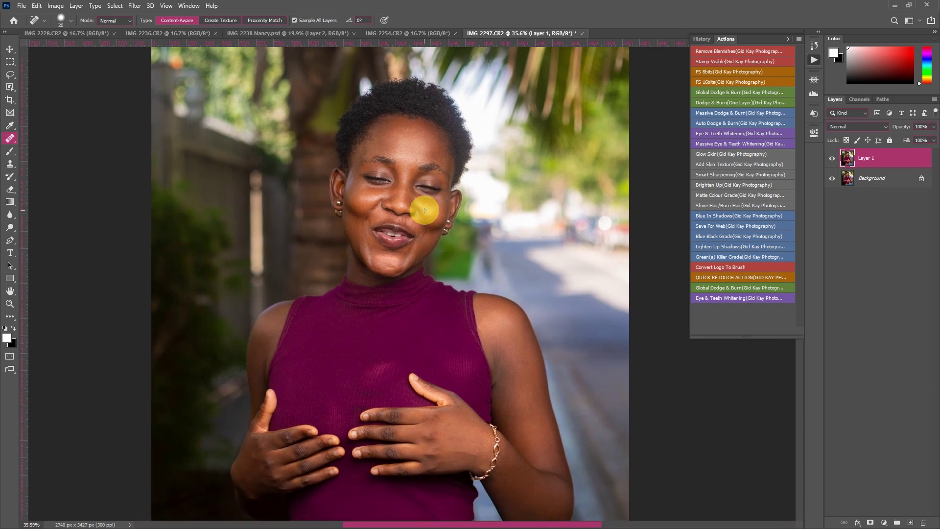
scroll(530, 165, "down", 1)
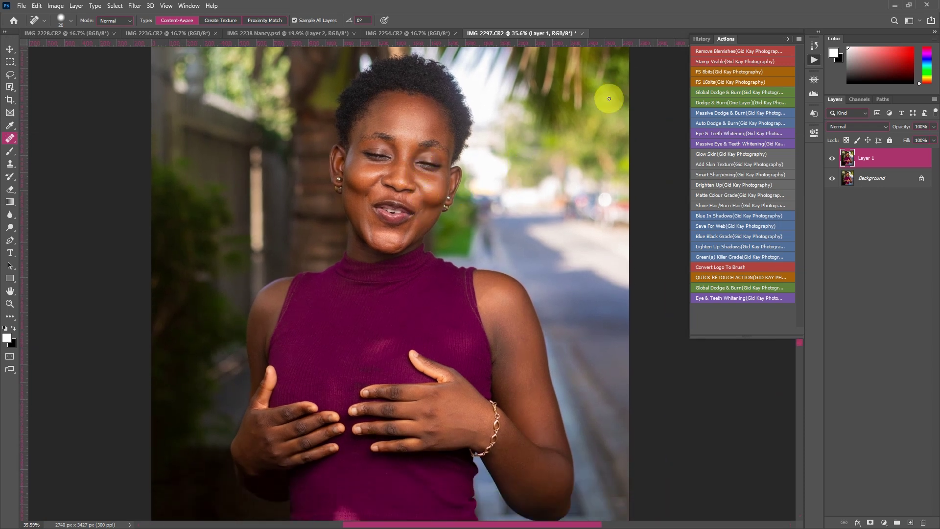
- Run the FS 8bits frequency separation action and accept its Gaussian Blur with a radius of 5.0 pixels
left_click(721, 72)
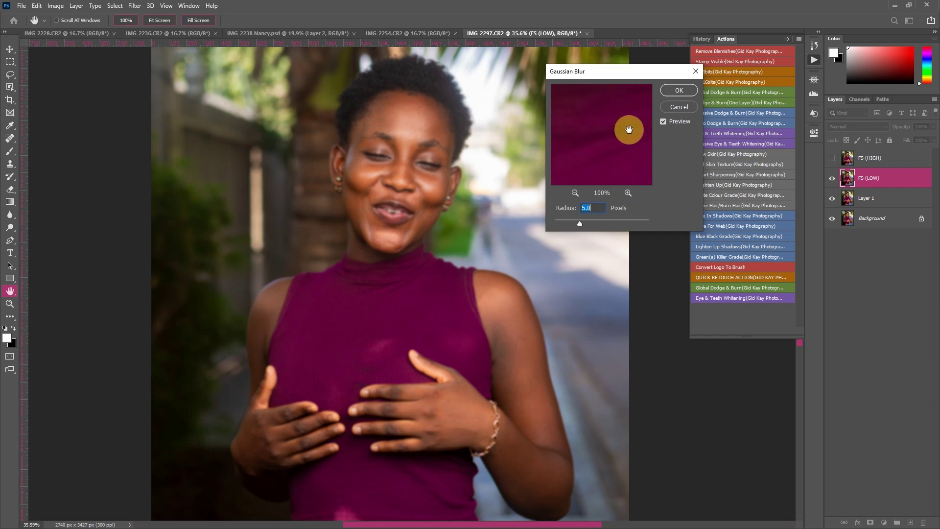
left_click(671, 93)
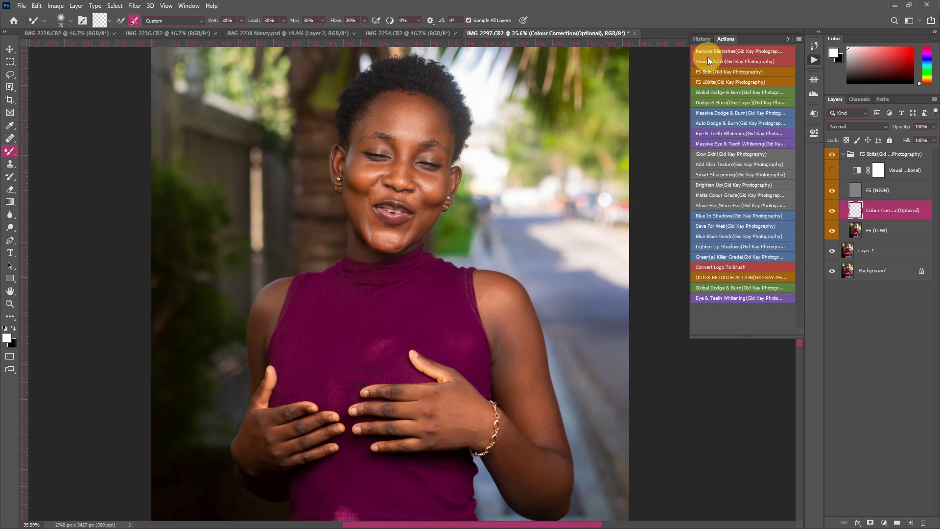
left_click(785, 39)
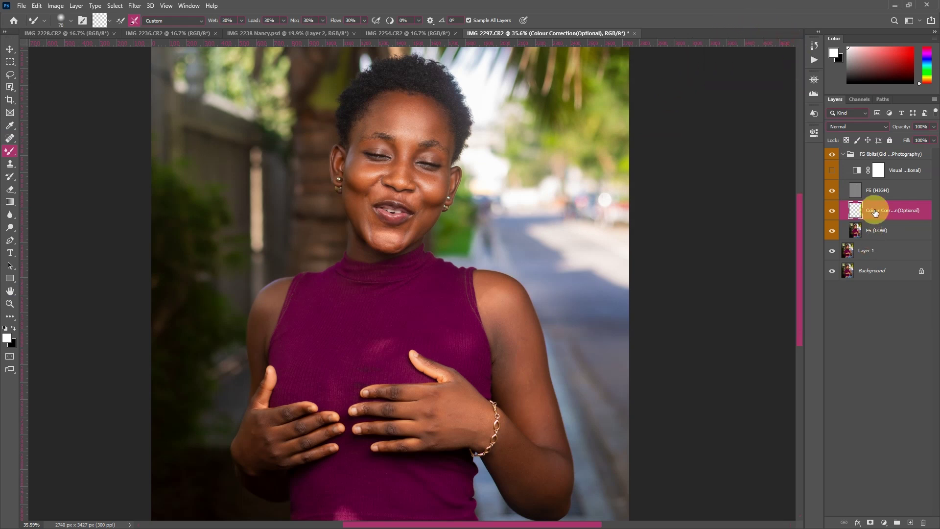
- Make the Colour Correction(Optional) layer active for painting, with Sample All Layers enabled for the Mixer Brush
scroll(457, 153, "up", 1)
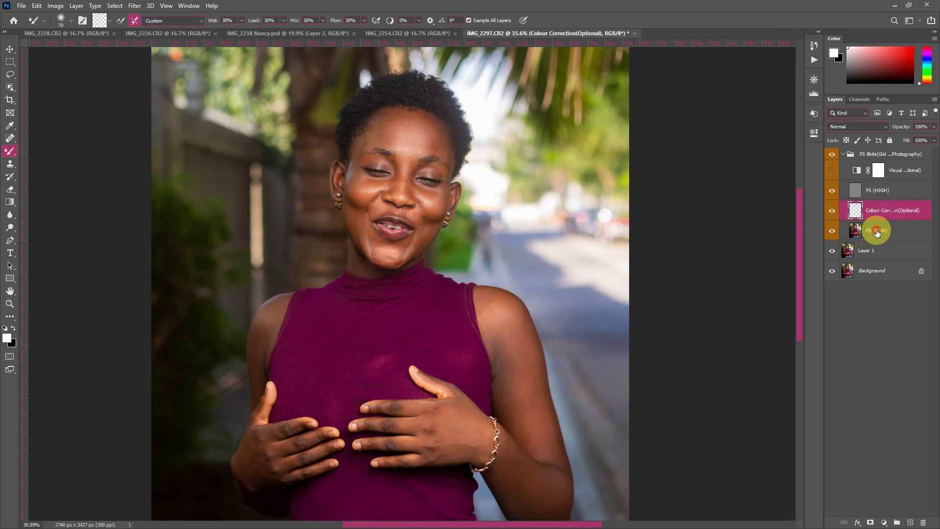
left_click(877, 232)
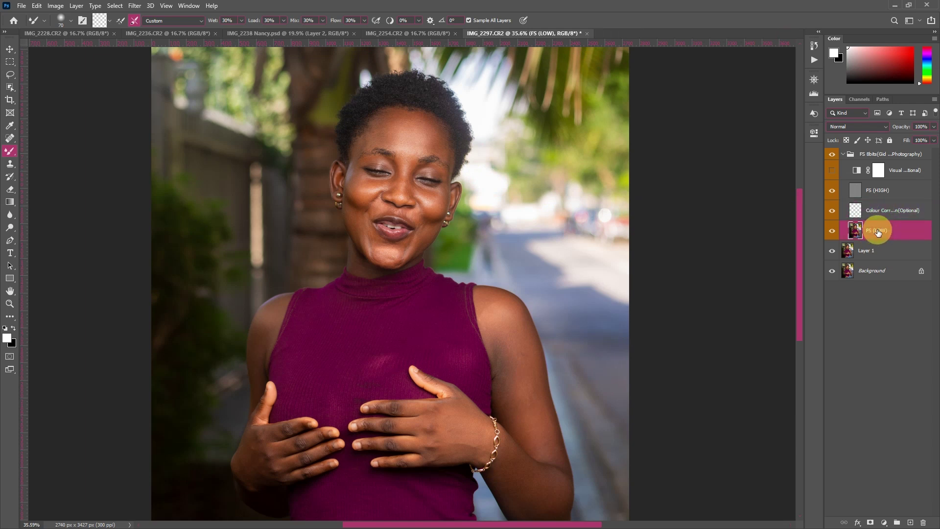
left_click(879, 213)
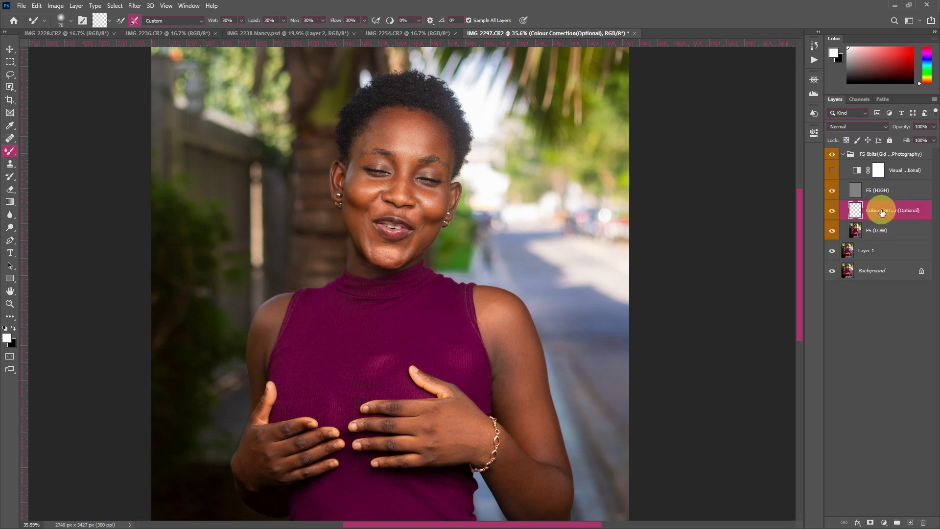
left_click(468, 20)
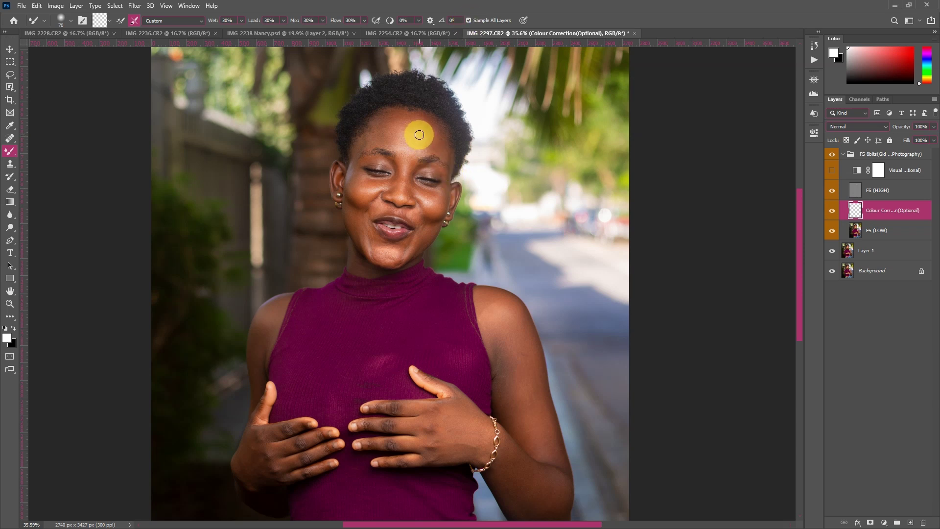
- Hide the FS (HIGH) texture layer so only the low-frequency skin tones show while blending the face
left_click_drag(419, 135, 408, 133)
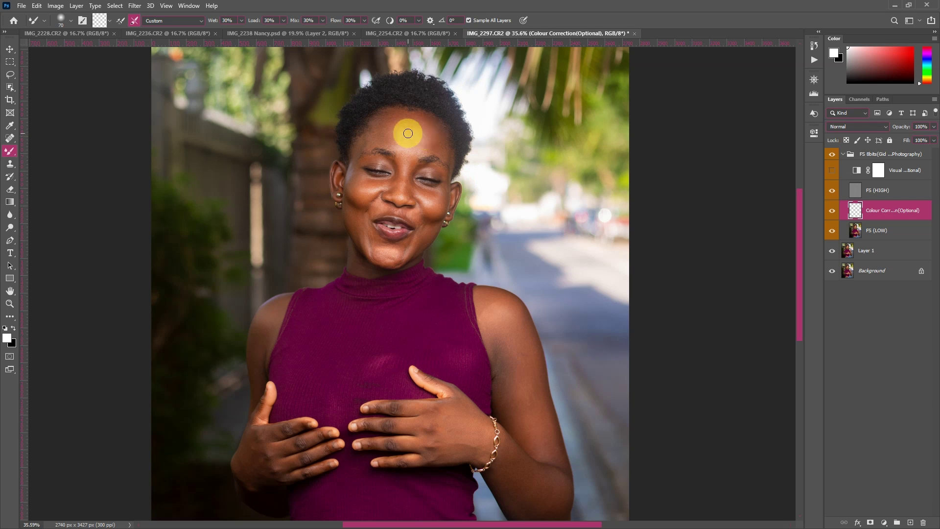
scroll(406, 132, "down", 2)
scroll(406, 130, "up", 2)
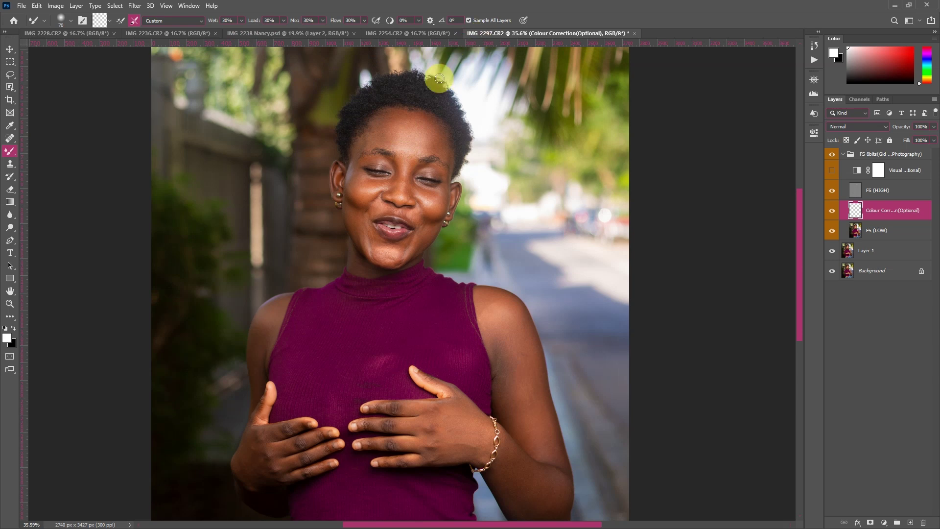
scroll(412, 140, "up", 3)
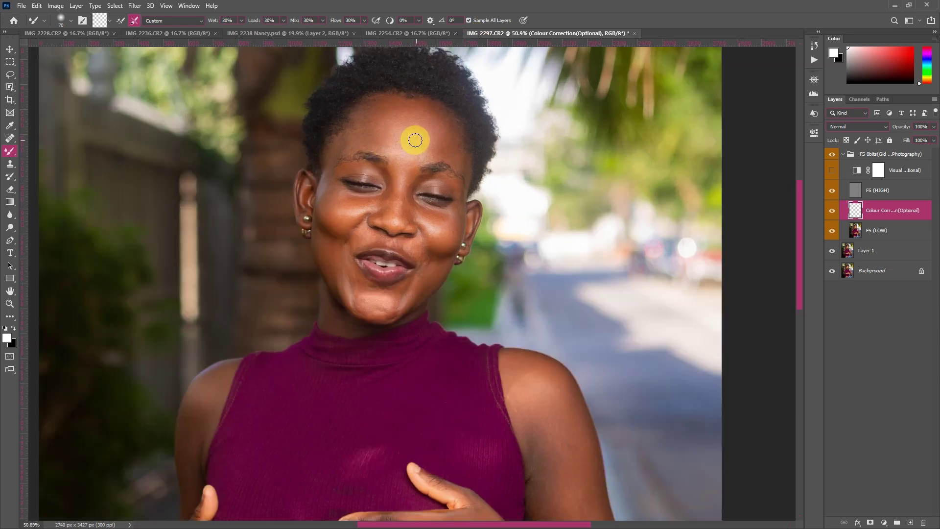
scroll(435, 148, "down", 1)
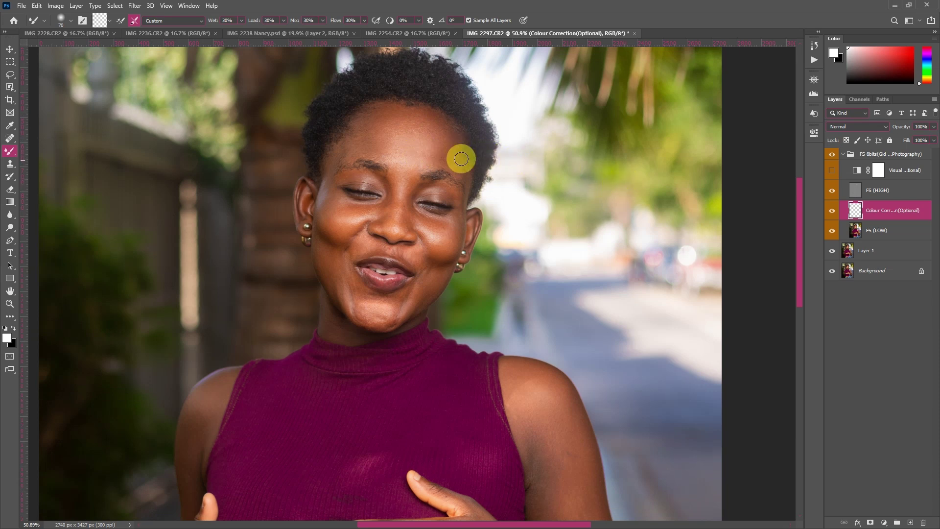
scroll(443, 156, "down", 1)
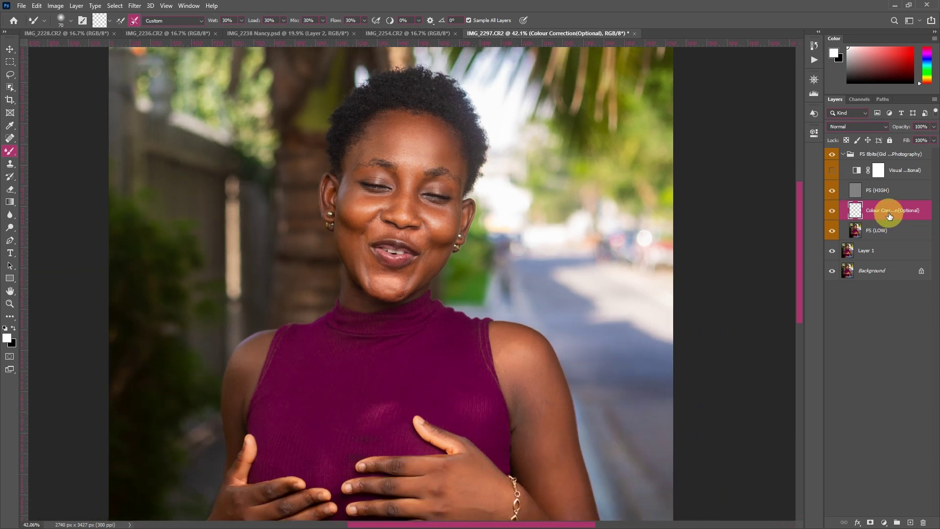
left_click(833, 191)
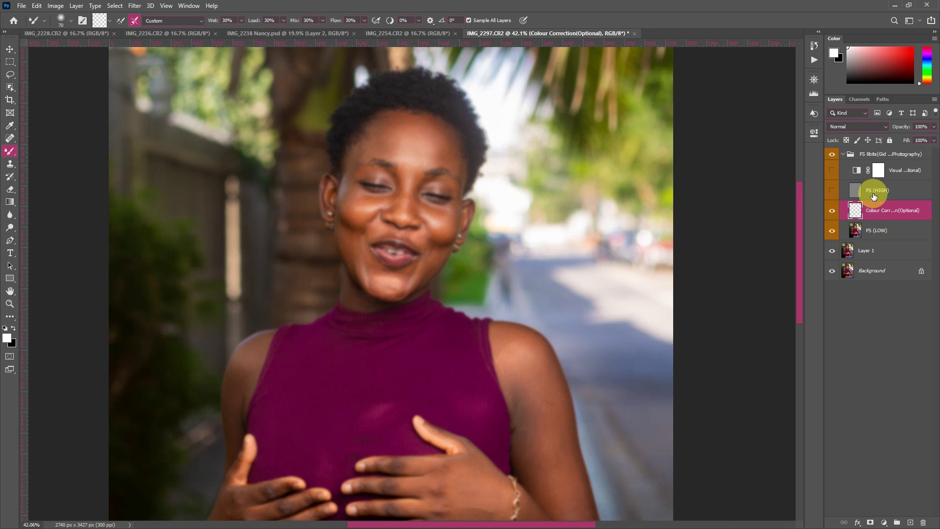
- Blend the skin tones on the left side of the forehead with the Mixer Brush at 150 to 175 px
scroll(538, 217, "down", 1)
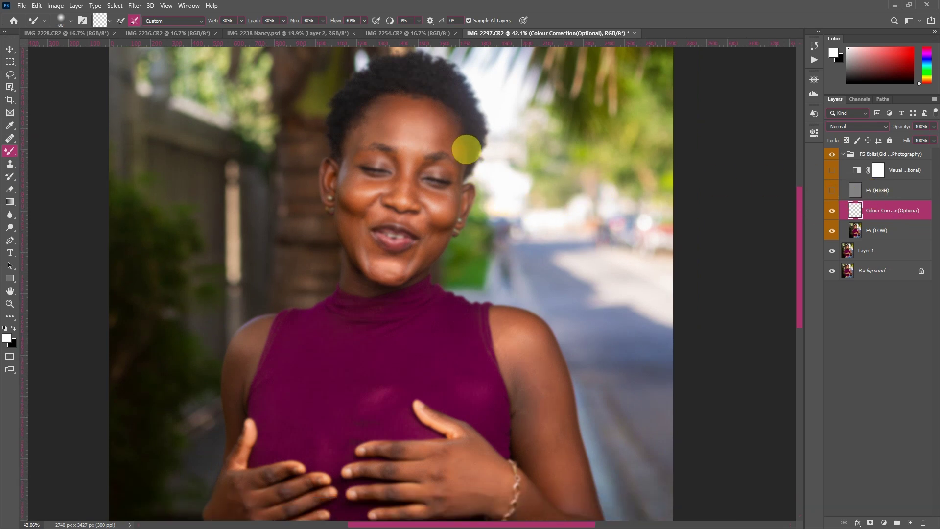
scroll(399, 116, "down", 2)
scroll(397, 117, "up", 3)
key("bracketright")
key("bracketright")
key("bracketright")
key("bracketright")
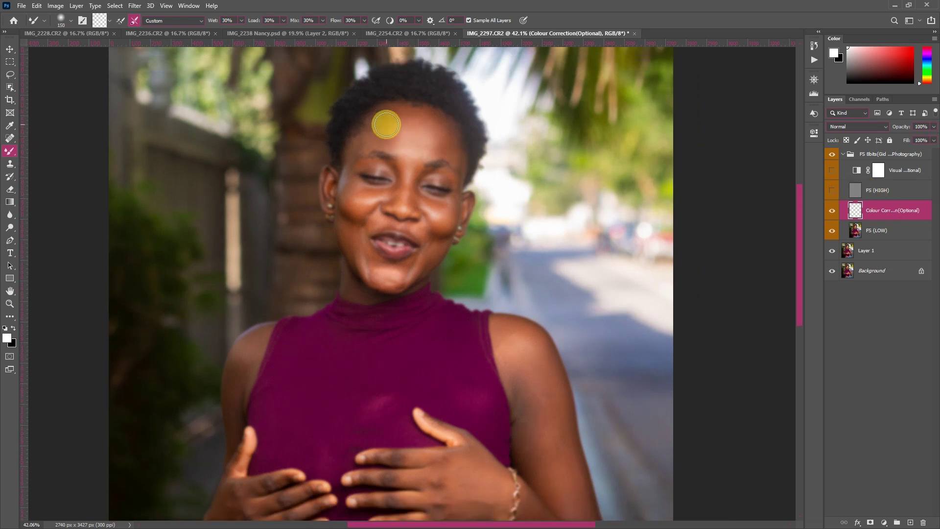
scroll(388, 125, "up", 2)
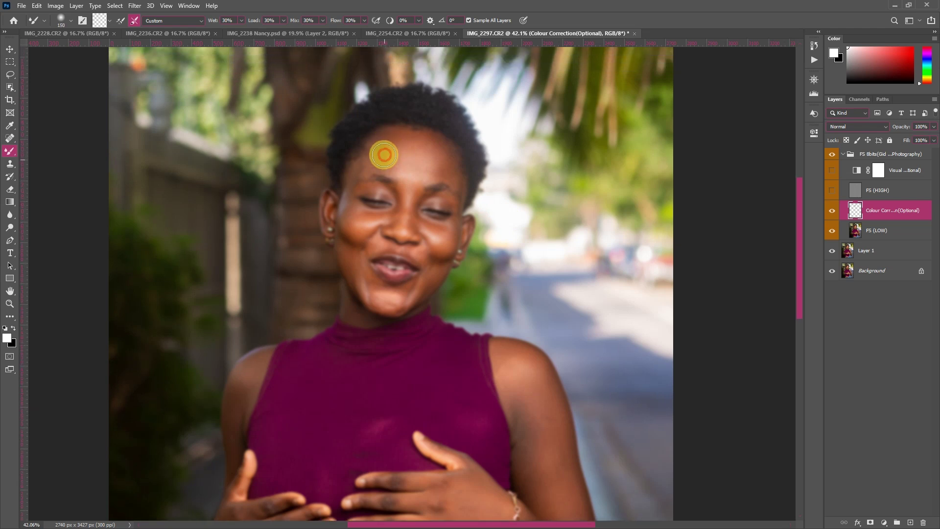
key("bracketright")
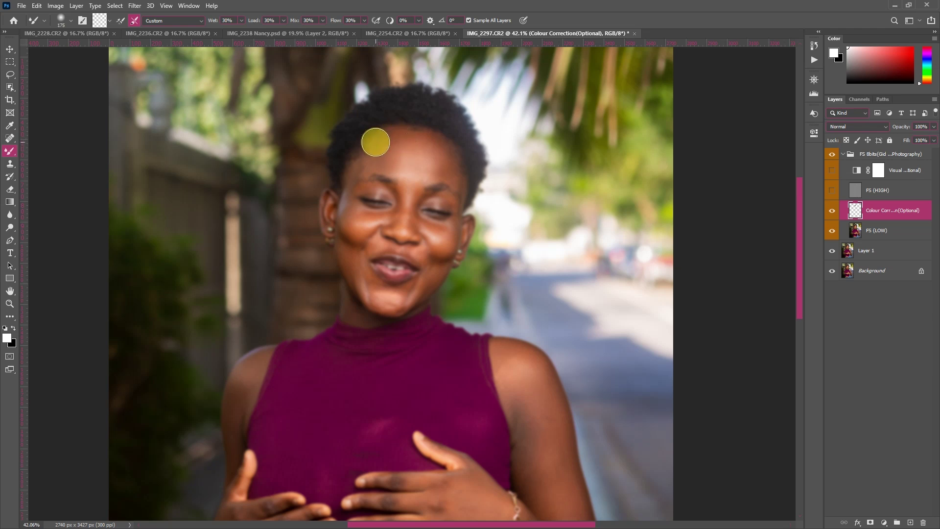
- Blend the skin above the left eyebrow with a 100 px Mixer Brush and between the brows at 150 px
key("bracketleft")
key("bracketleft")
key("bracketleft")
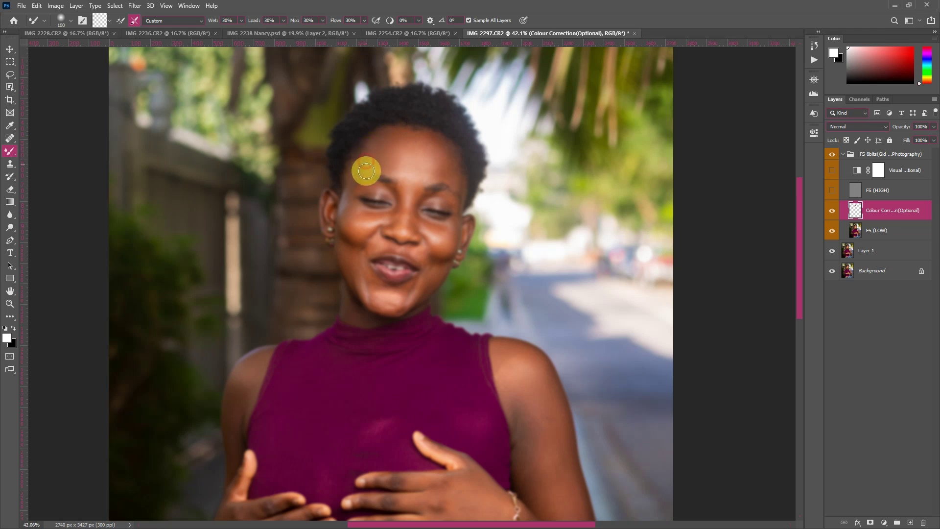
key("bracketright")
key("bracketright")
key("bracketright")
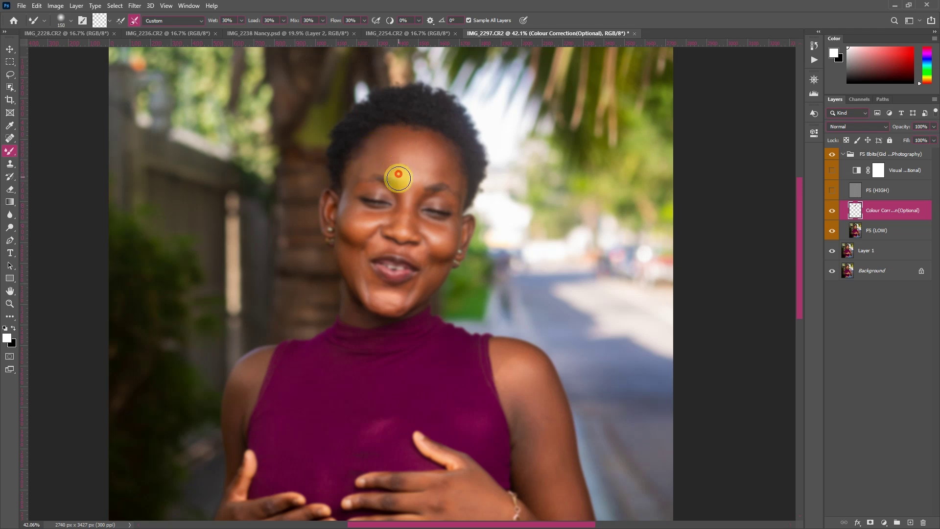
- Smooth the tones across the centre and right of the forehead, varying the Mixer Brush between 125 and 200 px
scroll(416, 155, "up", 1)
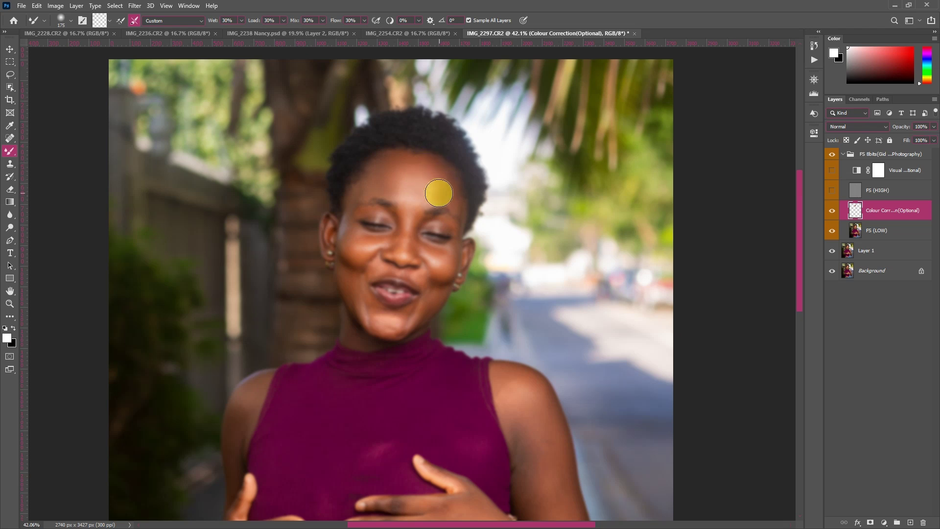
scroll(438, 190, "up", 1)
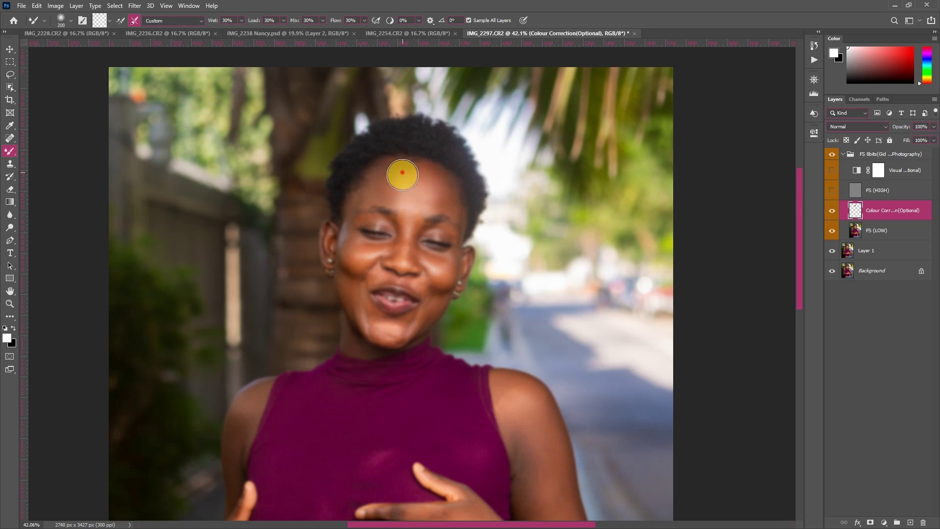
scroll(406, 162, "down", 3)
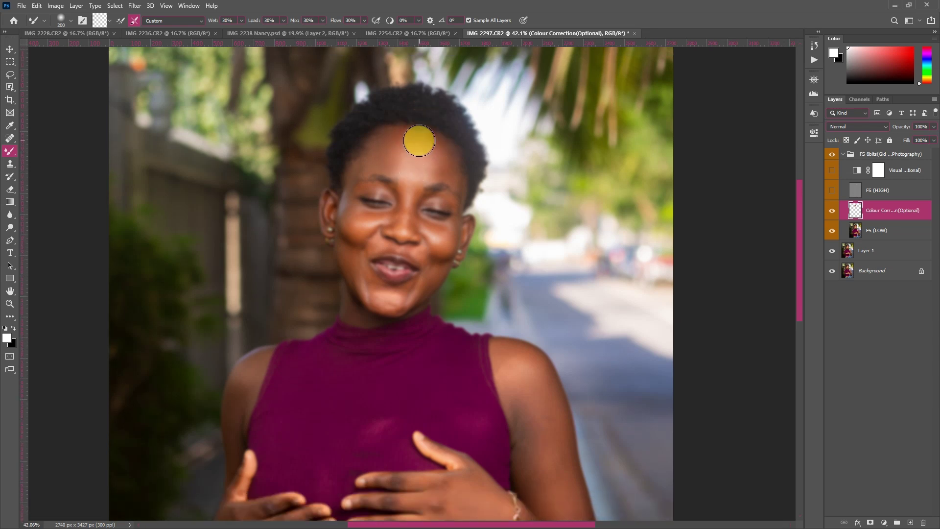
scroll(420, 144, "down", 1)
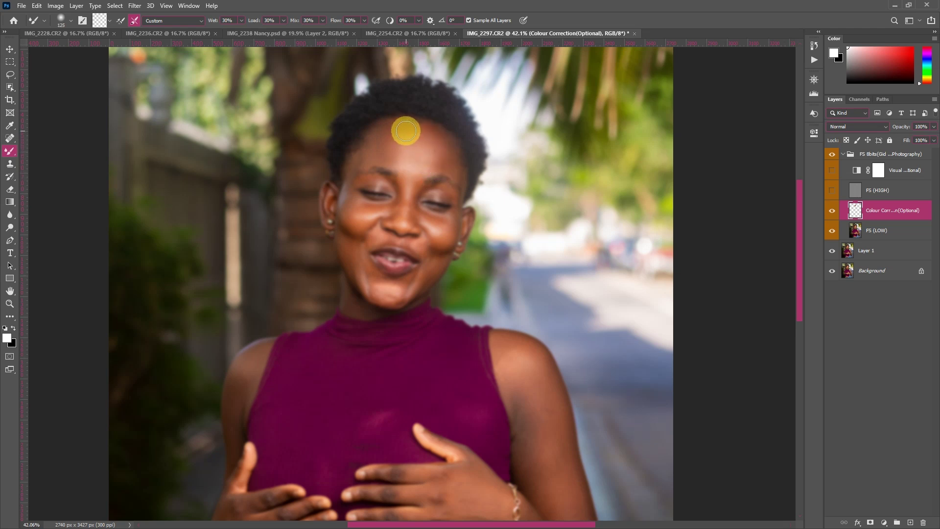
key("]")
key("]")
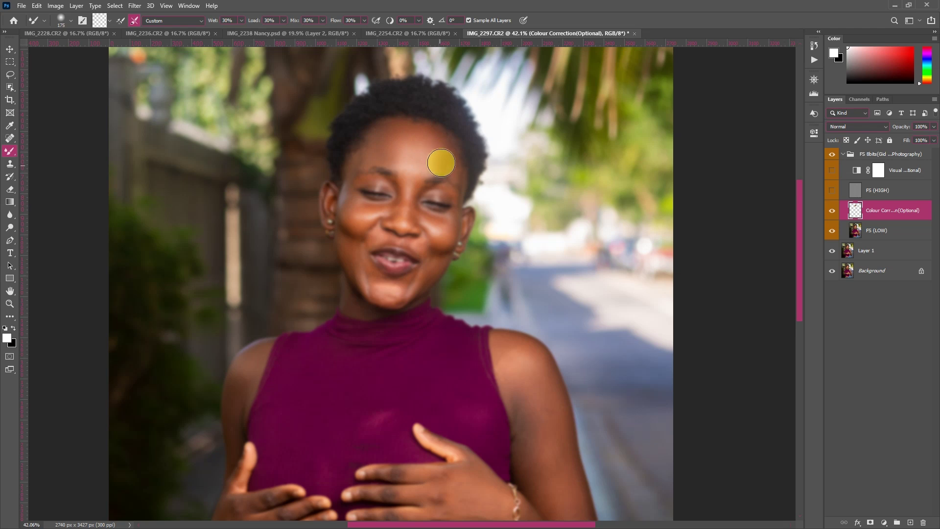
- Blend the skin above the right eyebrow toward the temple with progressively smaller brush sizes from 125 px down
key("bracketright")
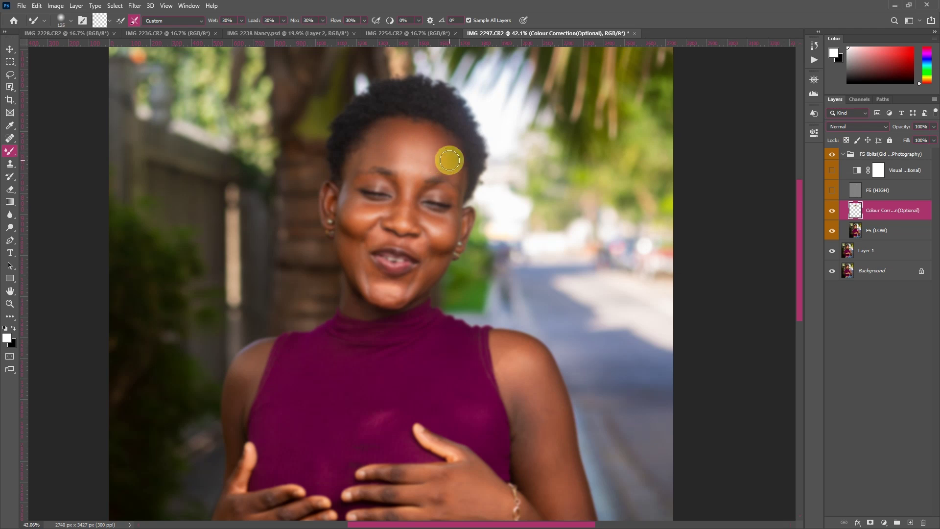
key("bracketleft")
key("bracketleft")
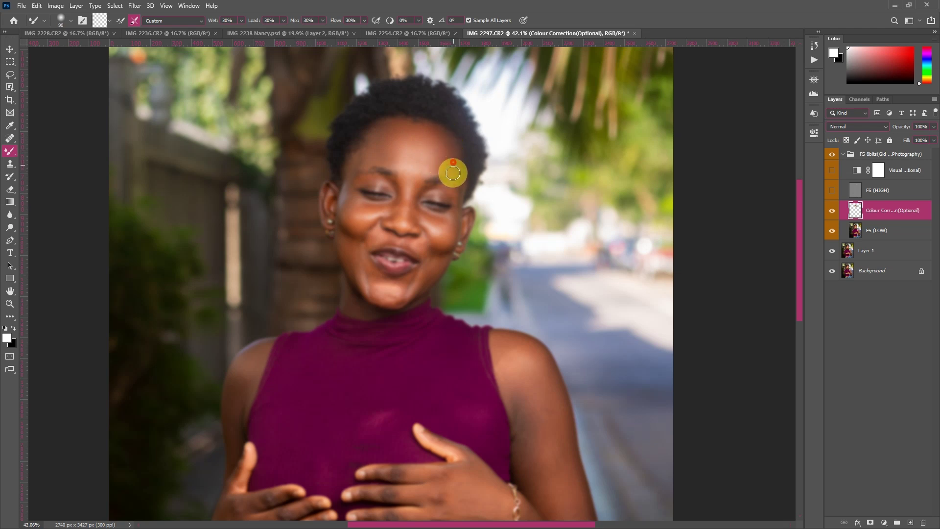
key("bracketleft")
key("bracketleft")
key("bracketleft")
key("bracketleft")
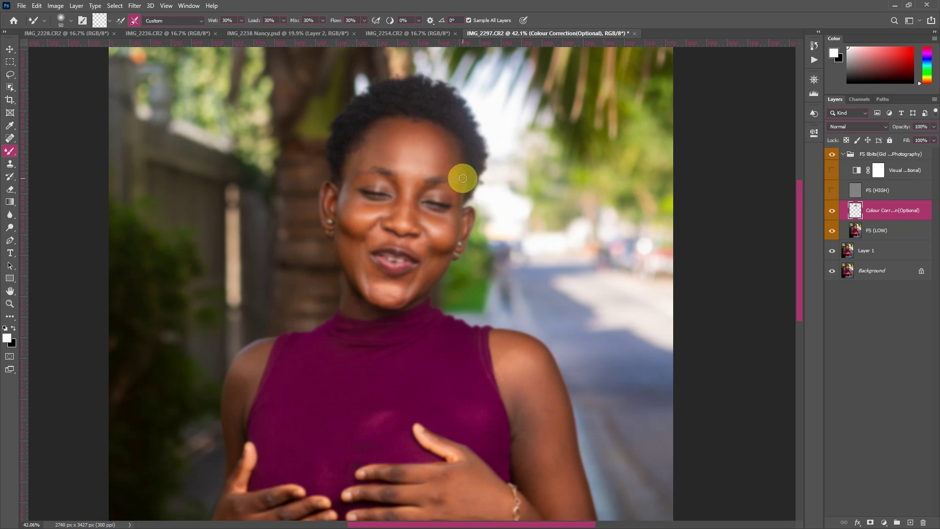
- Blend the forehead from the right hairline to the centre, enlarging the Mixer Brush from 90 to 250 px
key("bracketright")
key("bracketright")
key("bracketright")
key("bracketright")
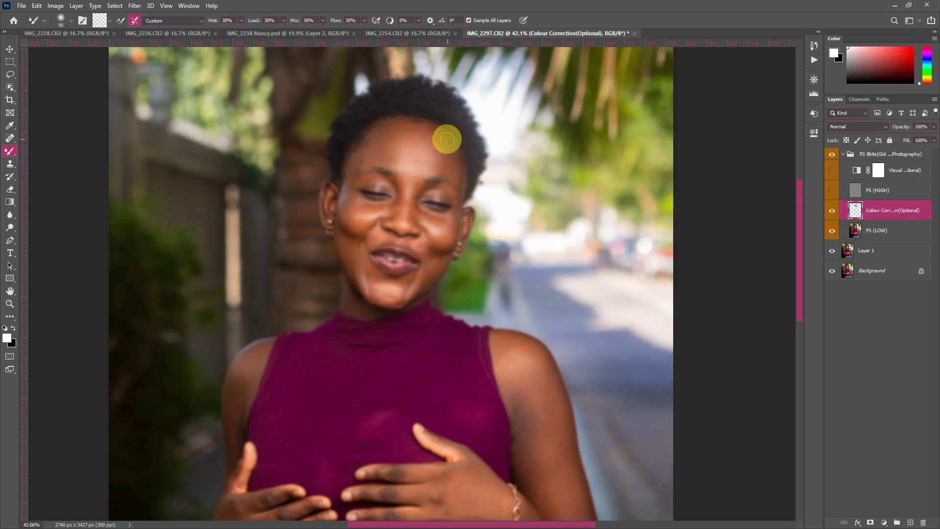
scroll(438, 142, "down", 1)
key("bracketright")
key("bracketright")
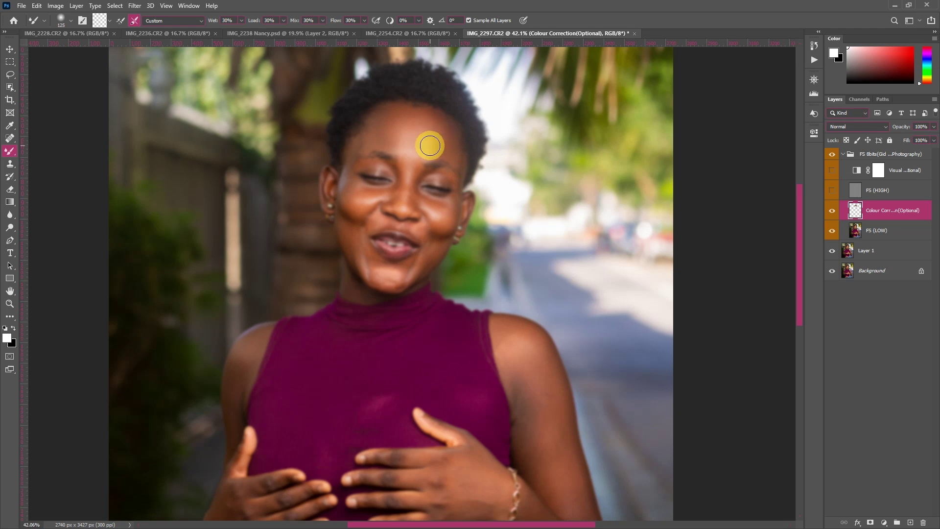
key("bracketright")
key("bracketright")
key("bracketright")
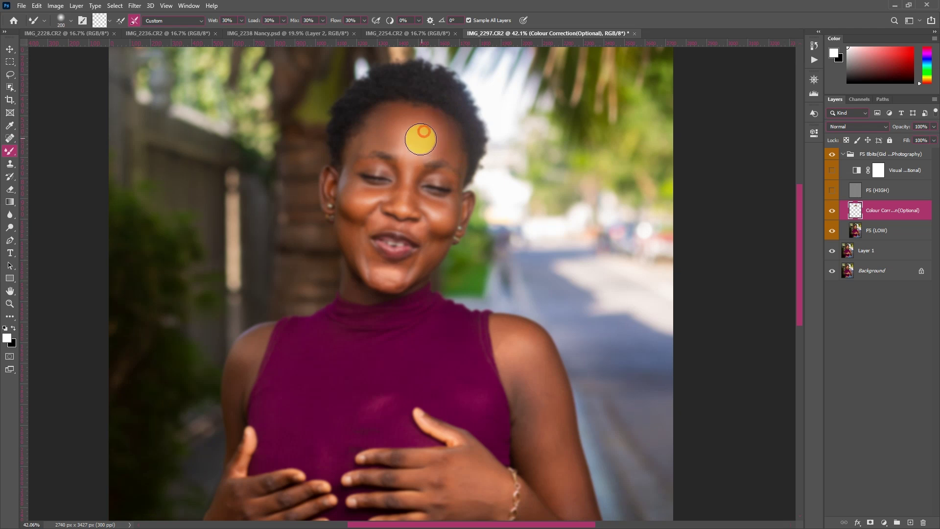
key("bracketleft")
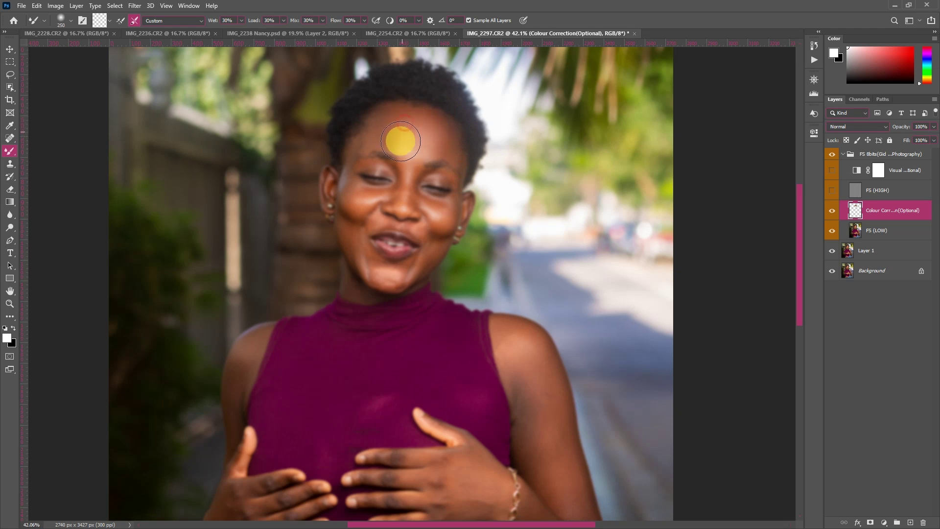
- Blend the skin between the eyebrows and on the nose bridge with a 60 to 90 px Mixer Brush
key("bracketleft")
key("bracketleft")
key("bracketleft")
key("bracketleft")
key("bracketleft")
key("bracketleft")
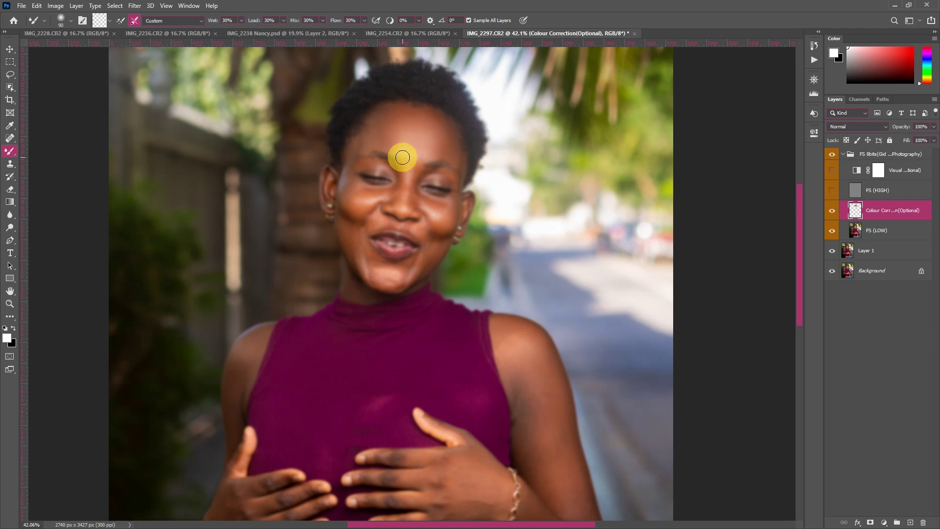
key("bracketleft")
key("bracketleft")
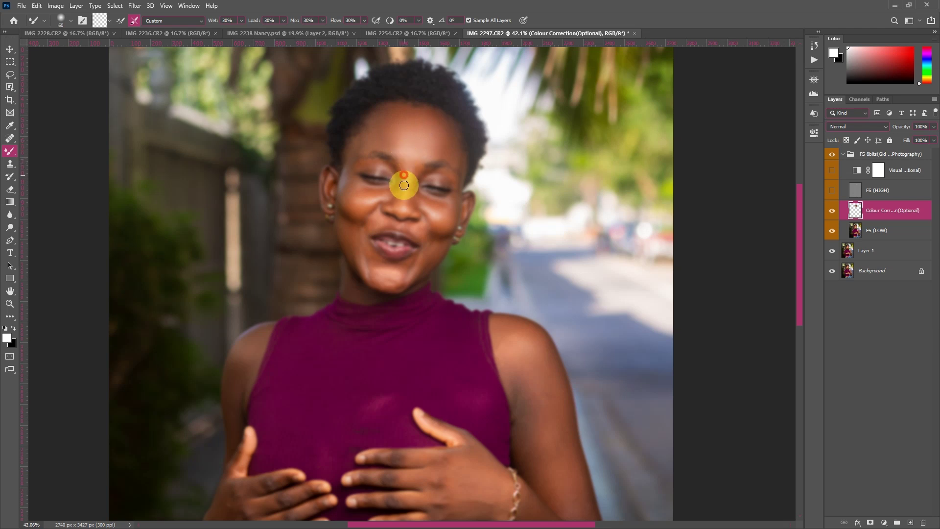
key("bracketright")
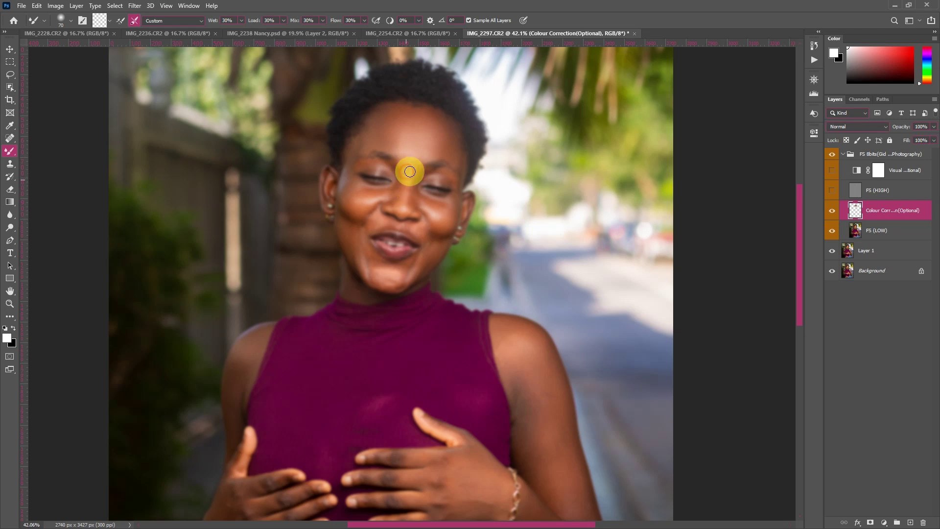
mouse_move(414, 167)
left_mouse_down()
mouse_move(414, 182)
mouse_move(417, 166)
left_mouse_up()
key("bracketright")
key("bracketright")
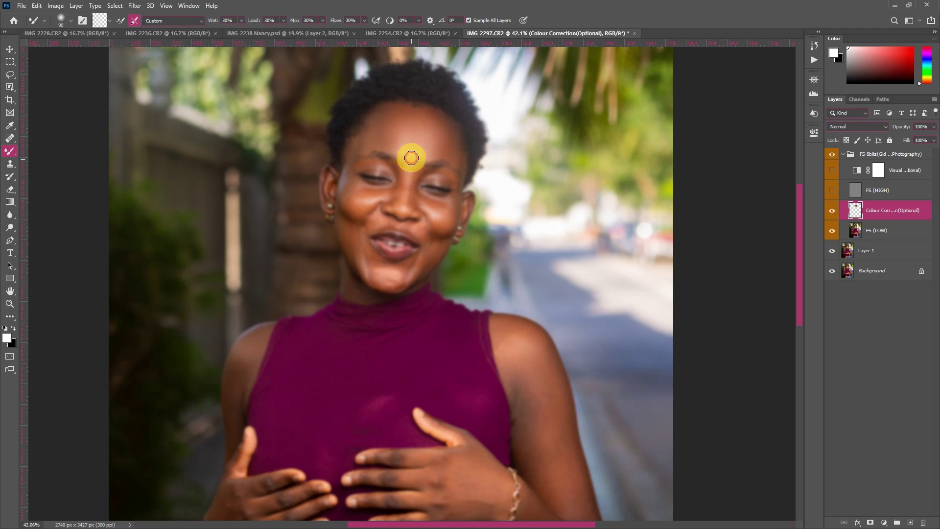
- Even out the central forehead with a 125 to 200 px Mixer Brush and its left side at 100 px
key("bracketright")
key("bracketright")
key("bracketright")
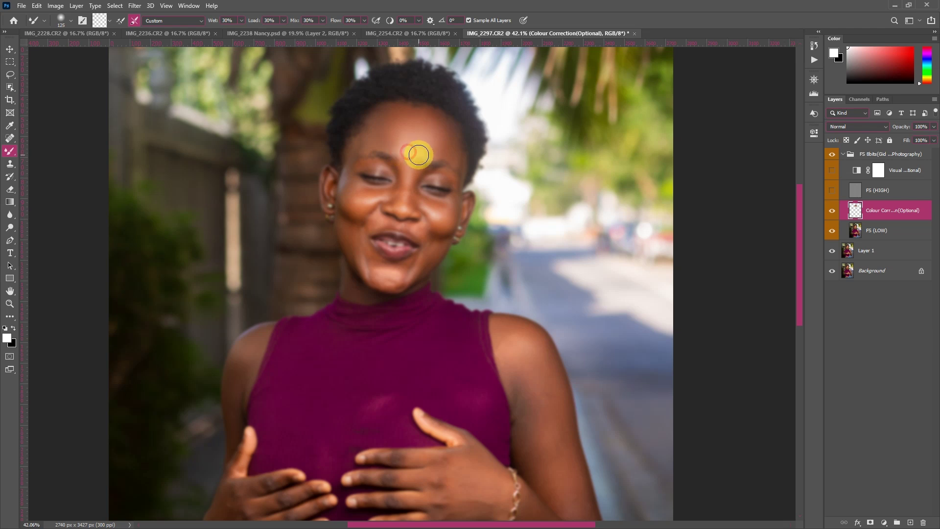
left_click_drag(426, 146, 423, 139)
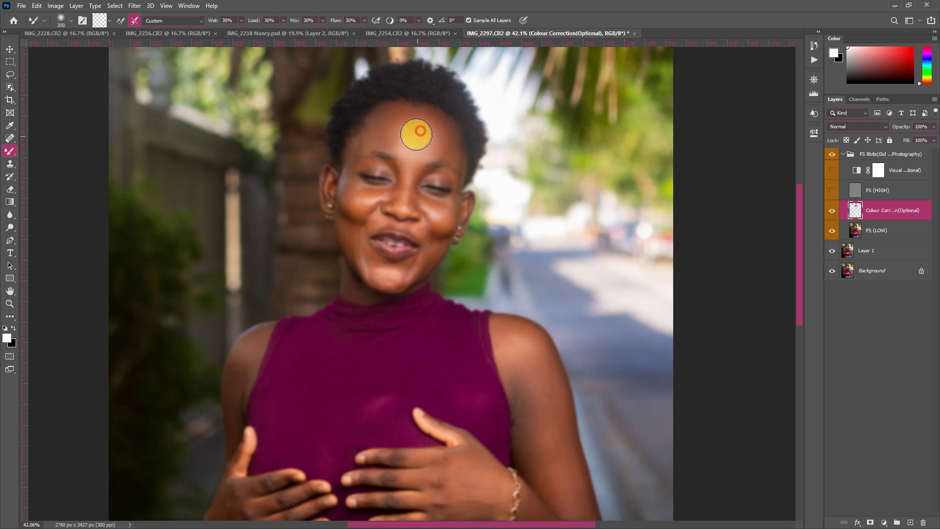
key("bracketleft")
key("bracketleft")
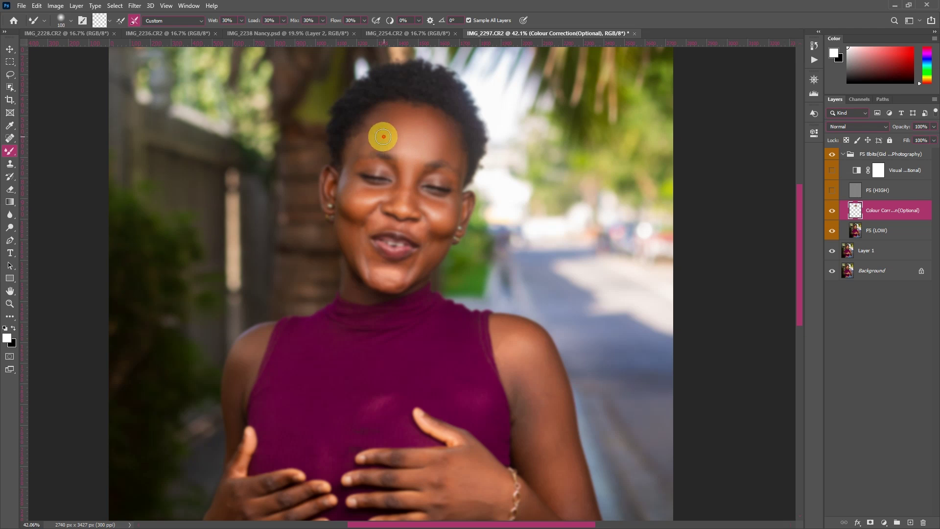
- Blend the left temple and the skin beside the left eye with the Mixer Brush, reducing it from 100 to 50 px
key("bracketleft")
key("bracketleft")
key("bracketleft")
key("bracketleft")
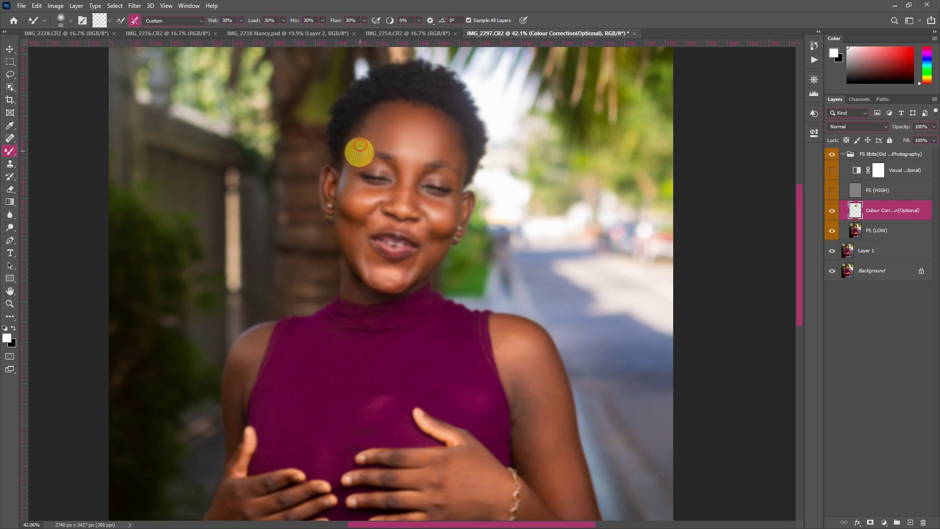
key("bracketright")
key("bracketleft")
key("bracketleft")
left_click(353, 171)
key("bracketleft")
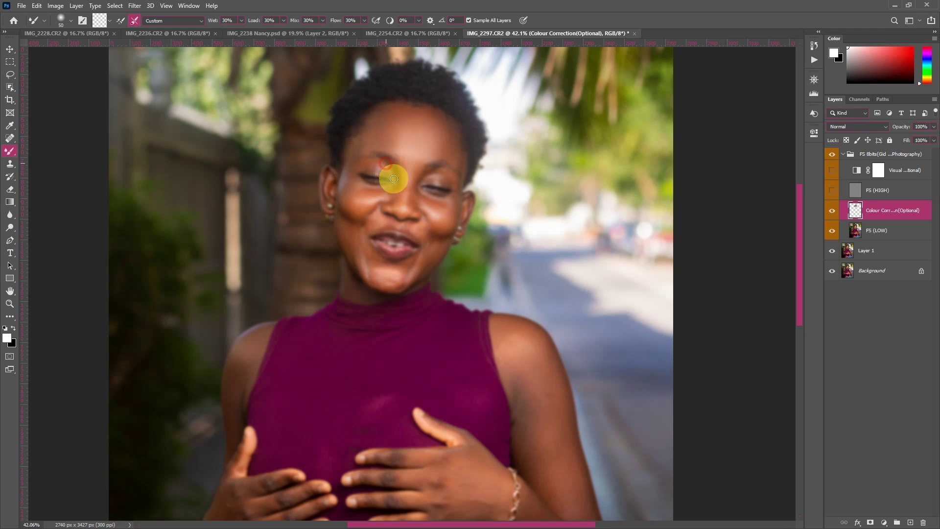
- Blend the skin from the nose across the left under-eye area to the upper cheek with small Mixer Brush sizes
key("bracketright")
key("bracketright")
key("bracketleft")
mouse_move(407, 188)
left_mouse_down()
mouse_move(420, 212)
mouse_move(386, 210)
mouse_move(397, 206)
mouse_move(386, 205)
mouse_move(388, 193)
mouse_move(359, 189)
mouse_move(391, 192)
mouse_move(365, 187)
mouse_move(390, 186)
mouse_move(367, 184)
left_mouse_up()
key("bracketright")
key("bracketleft")
key("bracketleft")
key("bracketleft")
- Smooth the left cheek up toward the outer corner of the eye with an 80 px Mixer Brush
key("bracketright")
key("bracketright")
mouse_move(354, 184)
left_mouse_down()
mouse_move(348, 192)
mouse_move(365, 195)
mouse_move(349, 198)
left_mouse_up()
key("bracketright")
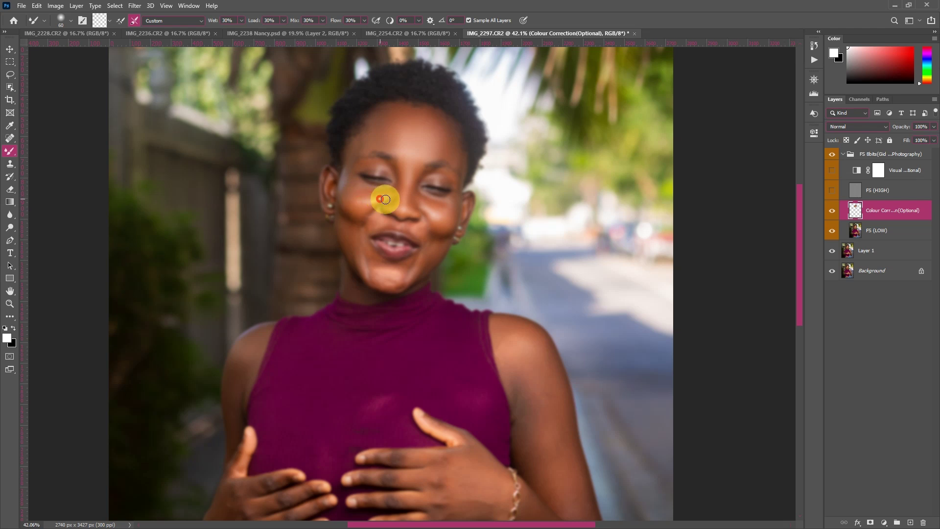
key("bracketright")
key("bracketright")
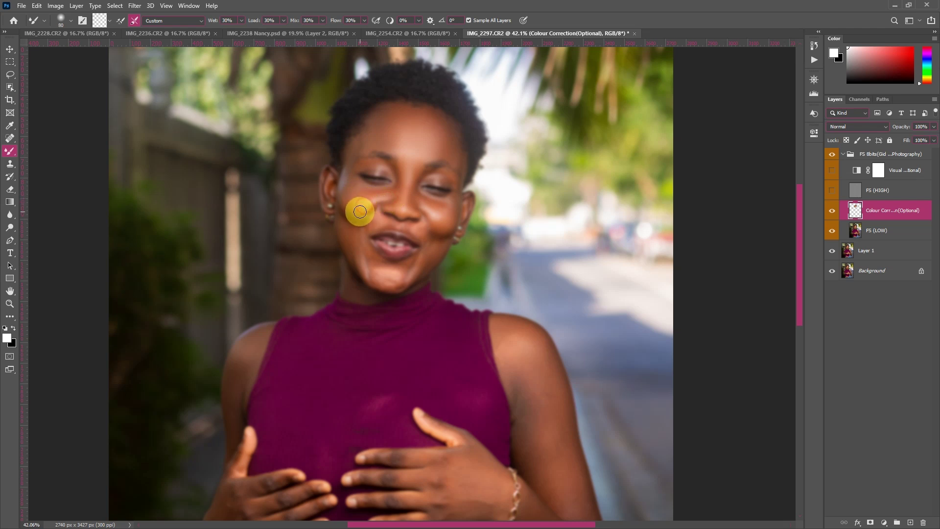
left_click_drag(348, 207, 352, 171)
- Blend the left eyelid below the eyebrow toward the nose bridge with a 50 px Mixer Brush
key("bracketleft")
key("bracketleft")
key("bracketleft")
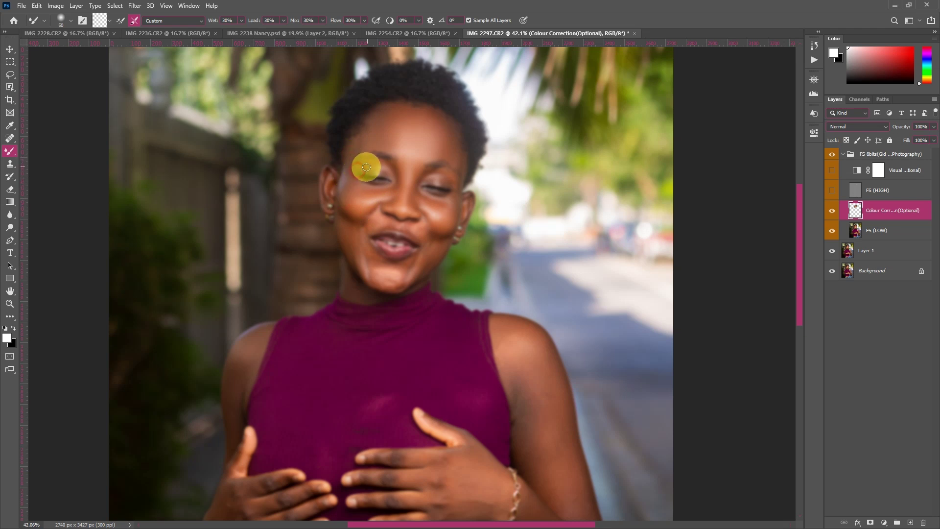
mouse_move(378, 168)
left_mouse_down()
mouse_move(389, 175)
mouse_move(369, 162)
mouse_move(394, 178)
left_mouse_up()
- Blend the skin around the inner right eyebrow and the right eyelid with a small Mixer Brush of about 45 to 50 px
scroll(397, 170, "down", 1)
key("[")
mouse_move(422, 141)
left_mouse_down()
mouse_move(412, 156)
mouse_move(432, 138)
mouse_move(431, 153)
left_mouse_up()
key("bracketright")
scroll(427, 147, "down", 1)
scroll(428, 148, "up", 2)
key("bracketleft")
key("bracketleft")
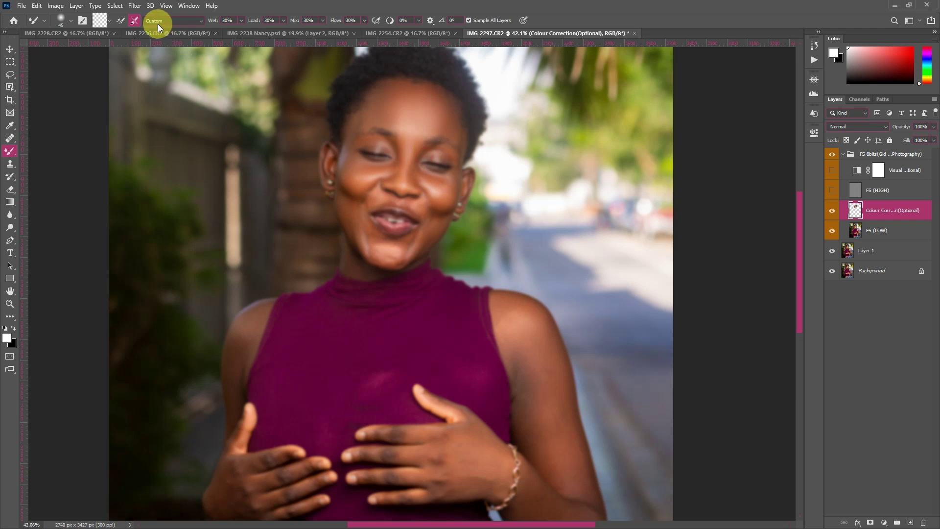
key("bracketright")
mouse_move(431, 151)
left_mouse_down()
mouse_move(455, 163)
mouse_move(456, 155)
mouse_move(454, 167)
mouse_move(456, 155)
mouse_move(453, 187)
mouse_move(431, 172)
left_mouse_up()
- Smooth the skin under the right eye and across the right cheek with a Mixer Brush of up to 80 px
key("bracketright")
key("bracketleft")
mouse_move(444, 180)
left_mouse_down()
mouse_move(426, 170)
mouse_move(432, 178)
left_mouse_up()
key("bracketright")
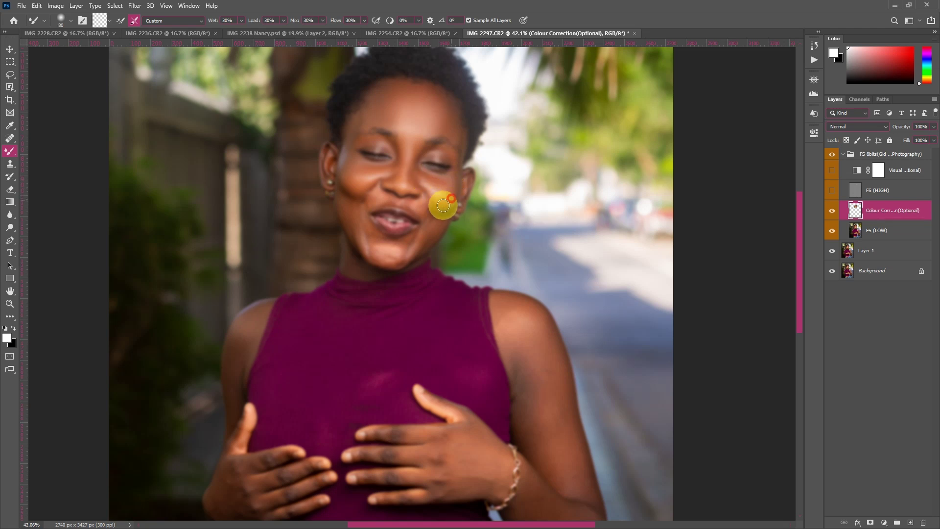
mouse_move(453, 205)
left_mouse_down()
mouse_move(421, 180)
mouse_move(434, 202)
mouse_move(424, 196)
mouse_move(425, 205)
mouse_move(445, 211)
mouse_move(416, 249)
mouse_move(435, 211)
left_mouse_up()
key("bracketleft")
key("bracketleft")
key("bracketright")
key("bracketright")
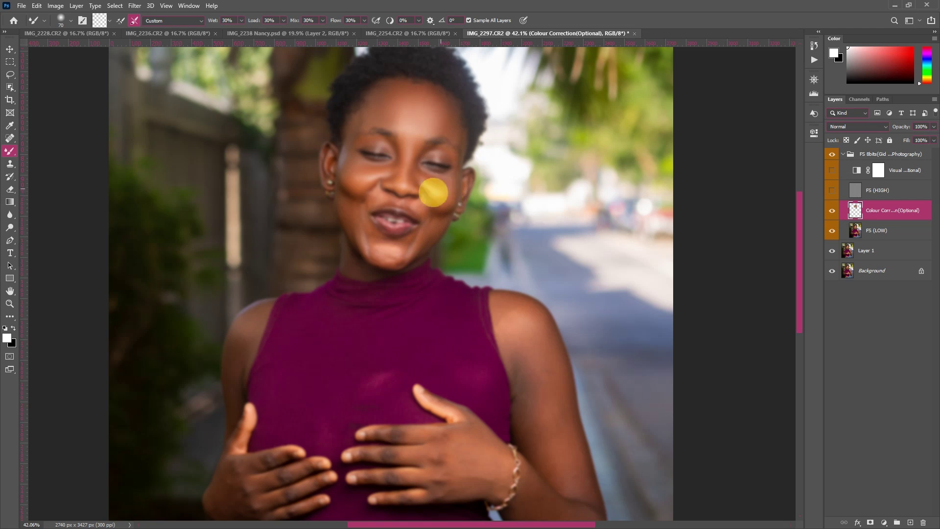
- Blend the lower right cheek down along the jawline with a Mixer Brush of about 60 px
scroll(440, 201, "down", 2)
key("bracketleft")
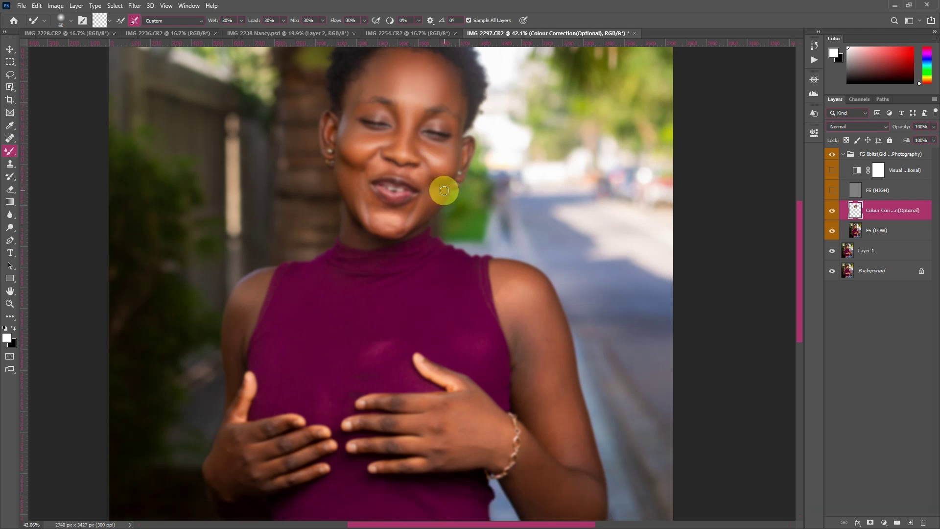
left_click_drag(444, 190, 437, 198)
key("bracketleft")
left_click_drag(432, 185, 440, 199)
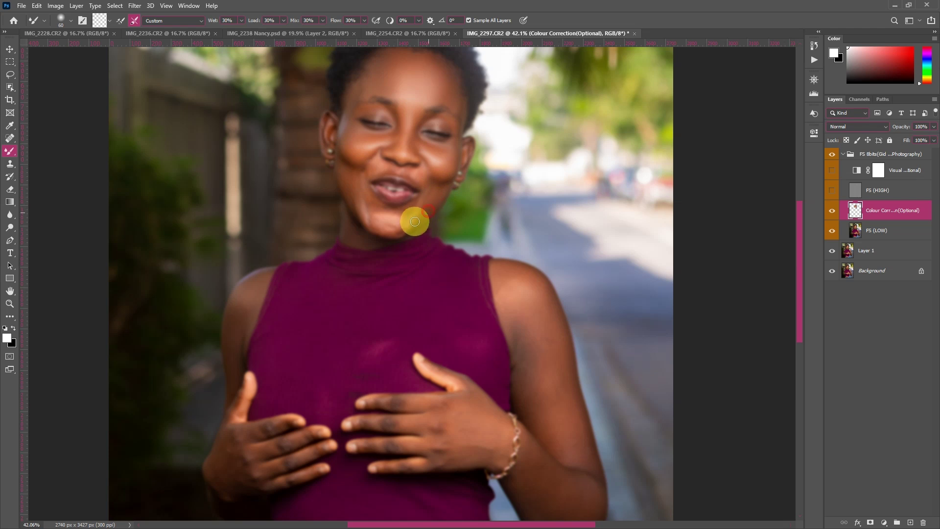
- Soften the right smile line and the skin beside the mouth, reducing the Mixer Brush from 50 px to smaller sizes
scroll(423, 201, "up", 2)
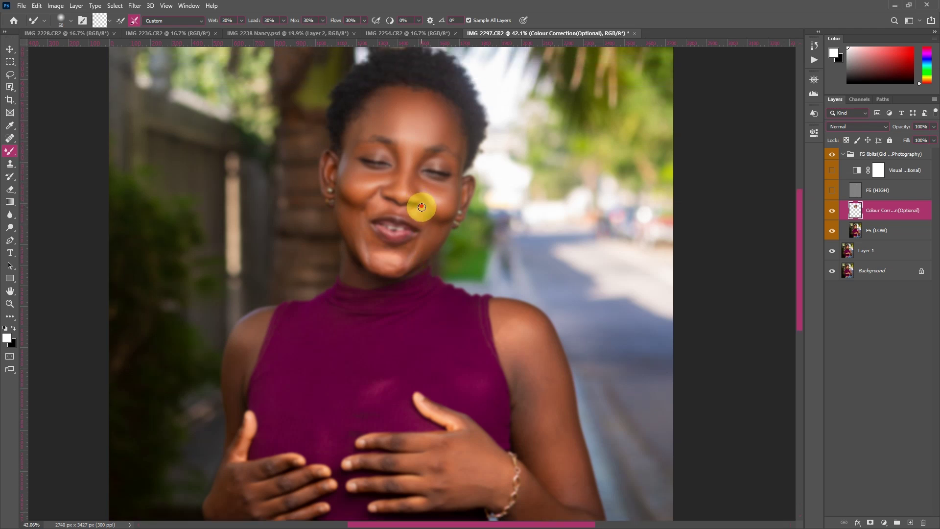
key("bracketleft")
left_click_drag(424, 226, 425, 228)
key("bracketleft")
key("bracketleft")
left_click_drag(422, 211, 411, 209)
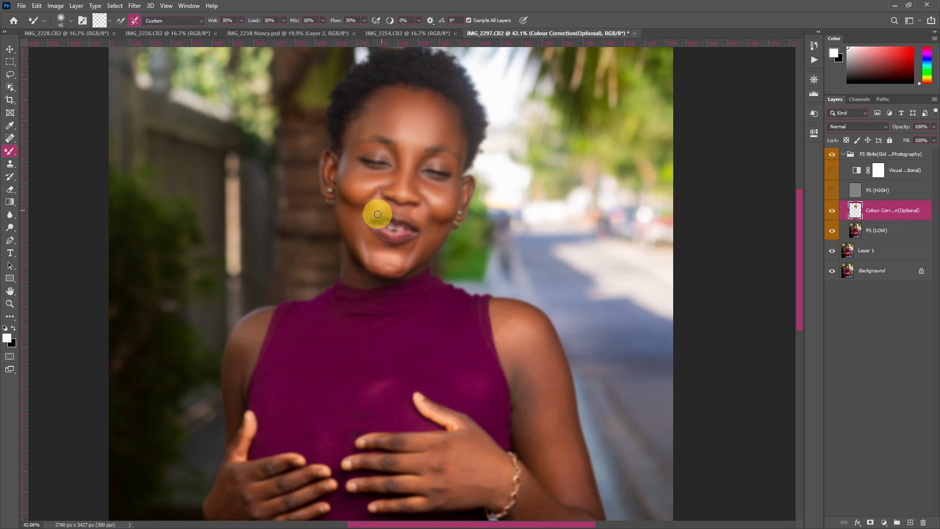
- Blend the left smile line and the skin beside the upper lip, enlarging the Mixer Brush from 45 to 60 px
key("bracketright")
key("bracketright")
key("bracketleft")
key("bracketleft")
key("bracketright")
- Smooth the lower left cheek down past the mouth to the chin with a 60 to 70 px Mixer Brush
key("bracketright")
key("bracketright")
key("bracketright")
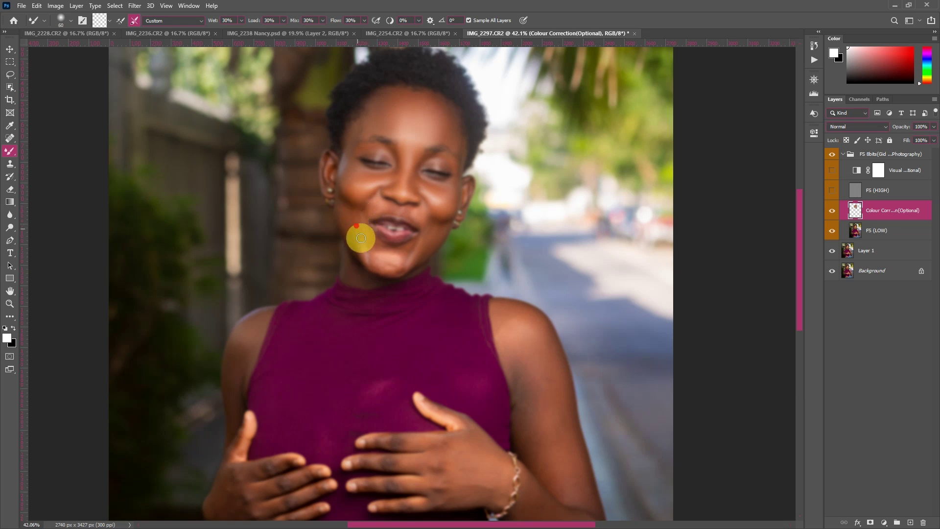
key("bracketleft")
key("bracketleft")
key("bracketright")
key("bracketright")
key("bracketright")
key("bracketright")
key("bracketleft")
key("bracketleft")
key("bracketright")
left_click_drag(359, 215, 376, 250)
key("bracketright")
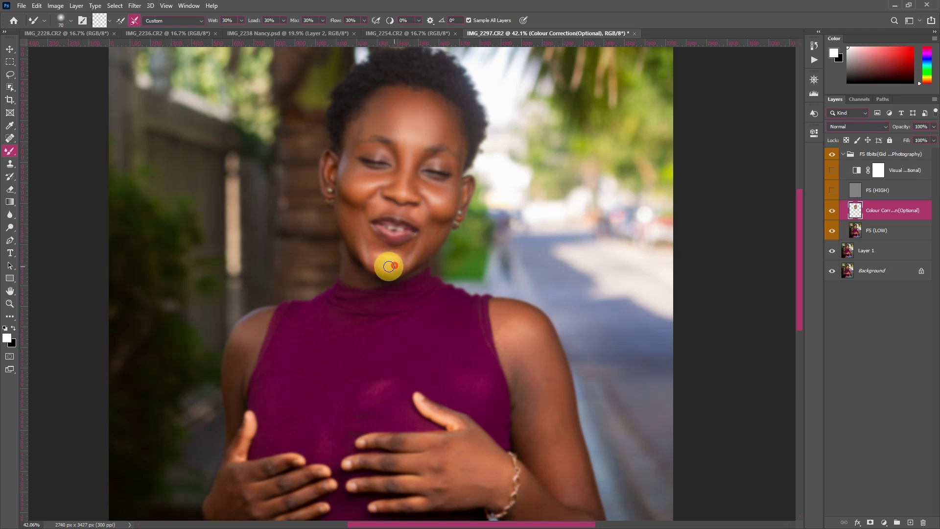
- Even out the chin with a 60 px Mixer Brush and the skin left of the mouth at 50 px
key("bracketleft")
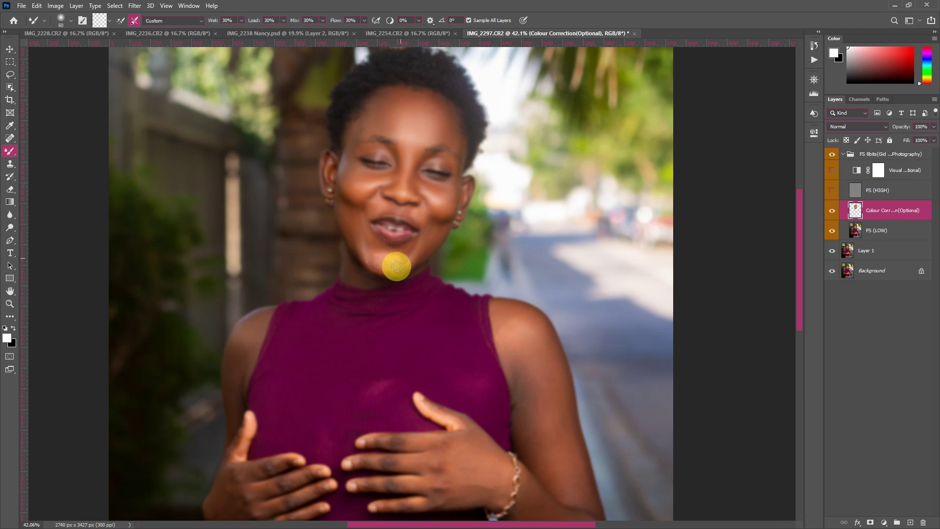
key("bracketright")
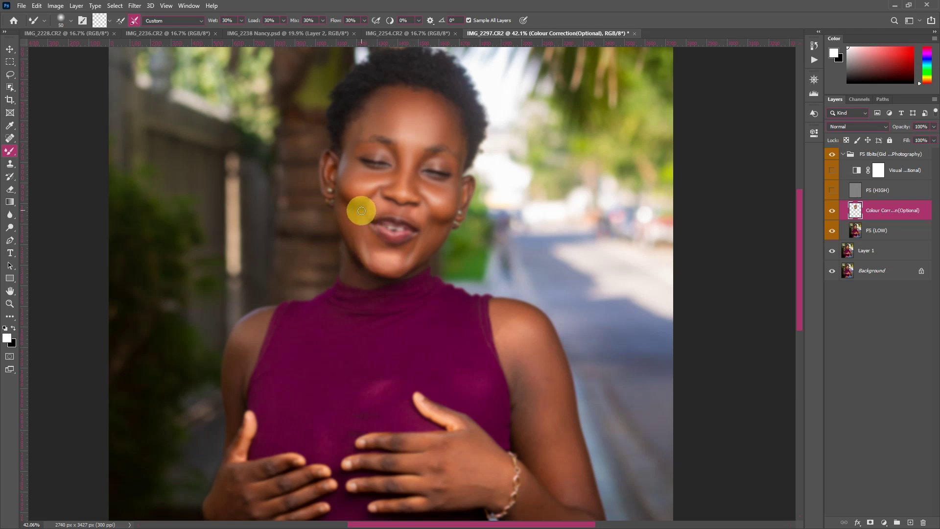
left_click_drag(362, 226, 368, 239)
- Blend the tones of the left ear above the earring with a 35 px Mixer Brush
scroll(377, 226, "up", 1)
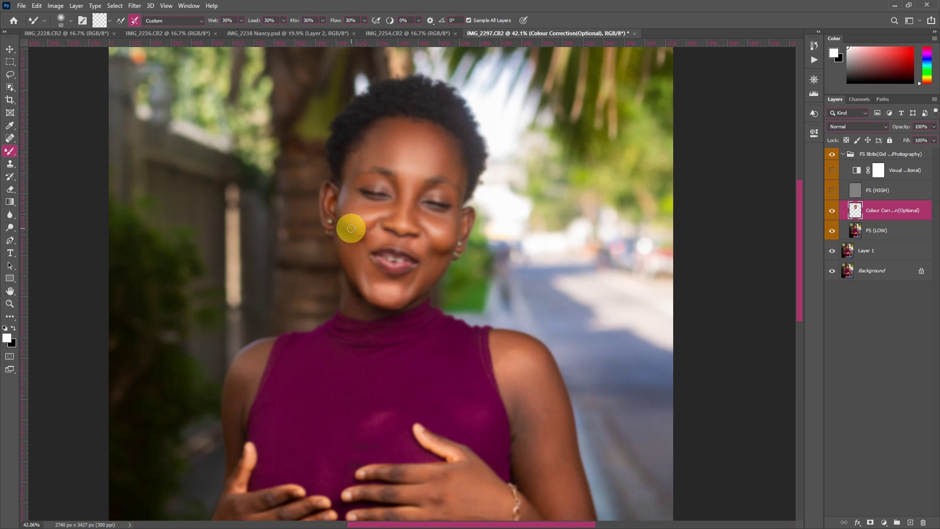
scroll(360, 219, "down", 3)
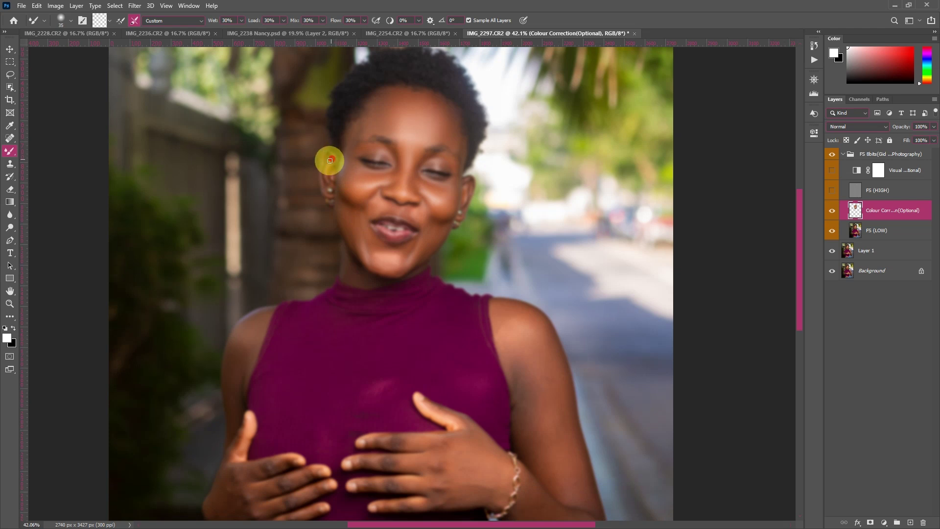
left_click_drag(329, 161, 328, 176)
key("]")
key("bracketright")
- Blend the left jawline and the neck under the chin, enlarging the Mixer Brush from 45 px and reducing it to 60 px
scroll(433, 206, "down", 5)
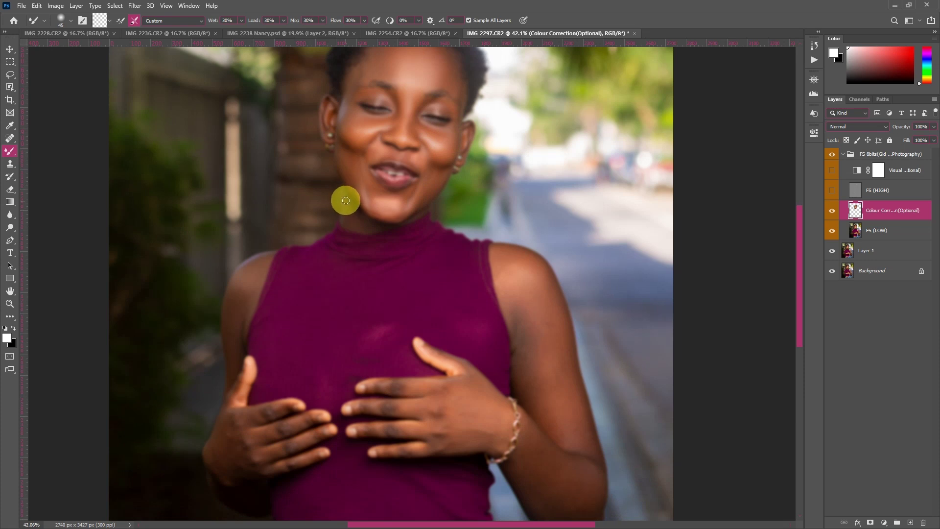
key("bracketright")
key("bracketright")
key("bracketright")
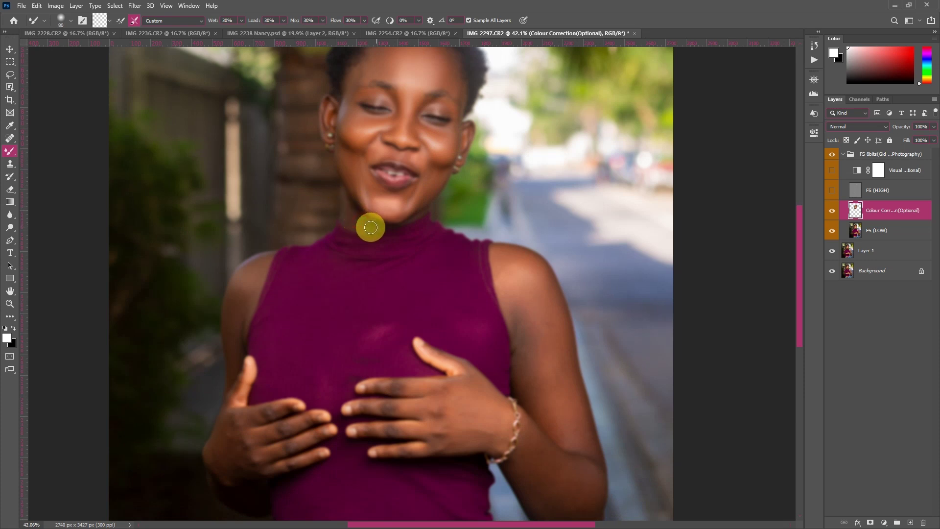
key("bracketleft")
- Blend the skin between the right jawline and the collar with a 50 px Mixer Brush
key("bracketleft")
key("bracketleft")
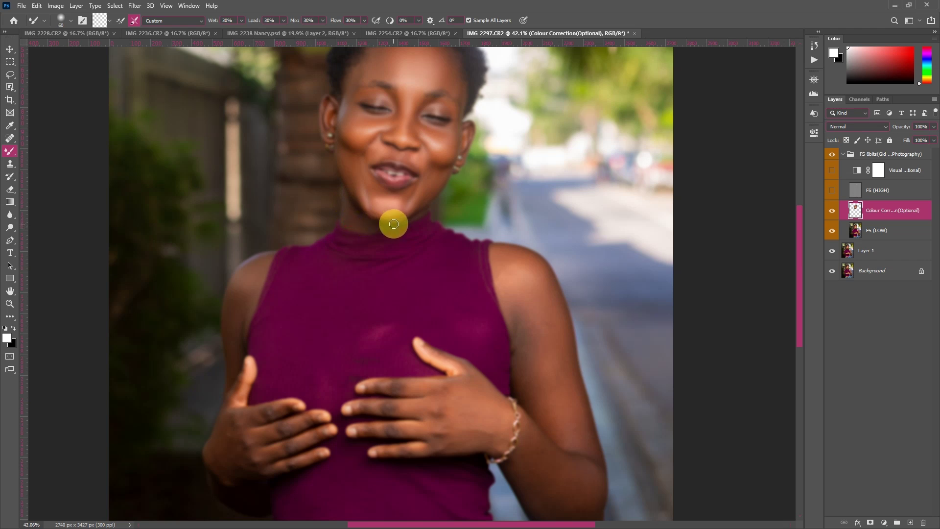
scroll(397, 223, "up", 3)
scroll(410, 224, "down", 4)
scroll(464, 212, "down", 5)
key("bracketleft")
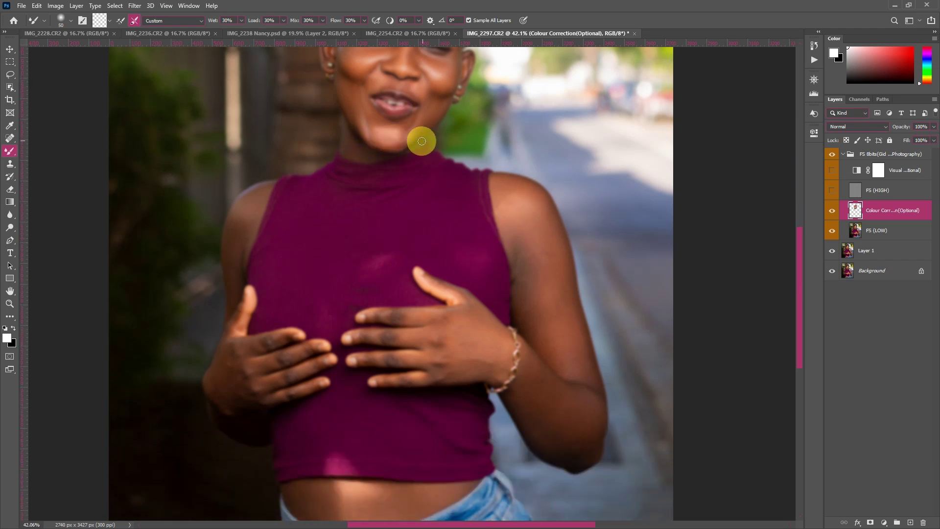
left_click_drag(419, 144, 414, 149)
- Blend the right shoulder along the armhole seam down to the inner upper arm with a 90 px Mixer Brush
scroll(528, 176, "down", 3)
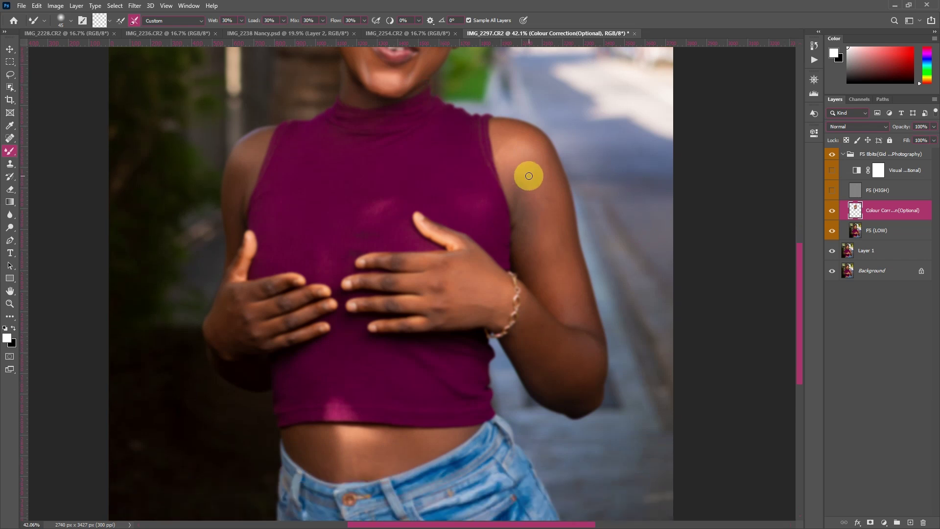
scroll(522, 172, "up", 2)
key("bracketright")
- Smooth the right upper arm beside the top with varying Mixer Brush sizes, ending at 125 px
key("bracketright")
key("bracketright")
key("bracketright")
key("bracketright")
left_click(495, 170)
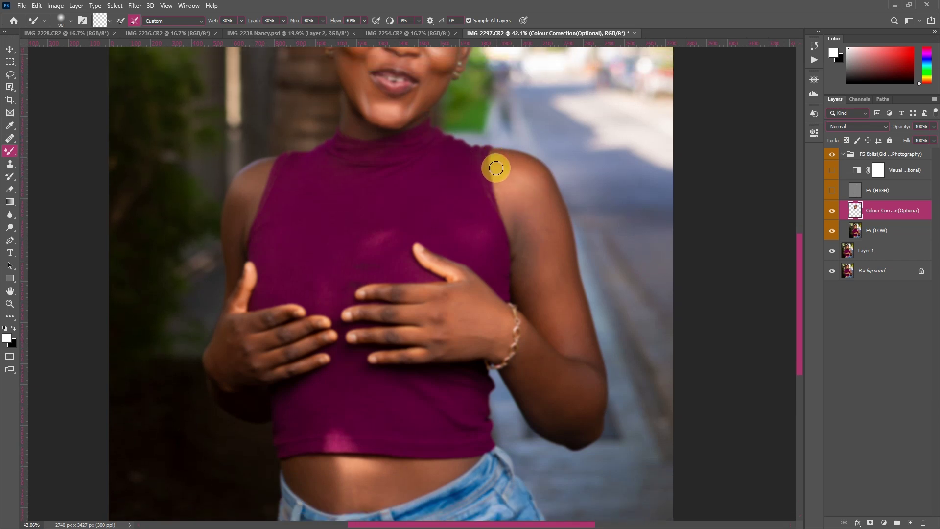
mouse_move(495, 168)
left_mouse_down()
mouse_move(518, 160)
mouse_move(497, 178)
mouse_move(529, 168)
mouse_move(548, 207)
mouse_move(546, 192)
mouse_move(554, 219)
mouse_move(528, 179)
mouse_move(542, 250)
mouse_move(521, 188)
mouse_move(532, 238)
mouse_move(521, 198)
mouse_move(507, 188)
mouse_move(512, 208)
mouse_move(504, 194)
mouse_move(516, 223)
mouse_move(515, 160)
mouse_move(528, 207)
mouse_move(523, 230)
left_mouse_up()
key("bracketleft")
key("bracketleft")
key("bracketright")
key("bracketright")
key("bracketright")
key("bracketright")
key("bracketright")
key("bracketleft")
key("bracketleft")
key("bracketleft")
key("bracketleft")
scroll(517, 214, "down", 1)
key("bracketright")
scroll(523, 229, "down", 1)
scroll(524, 228, "down", 2)
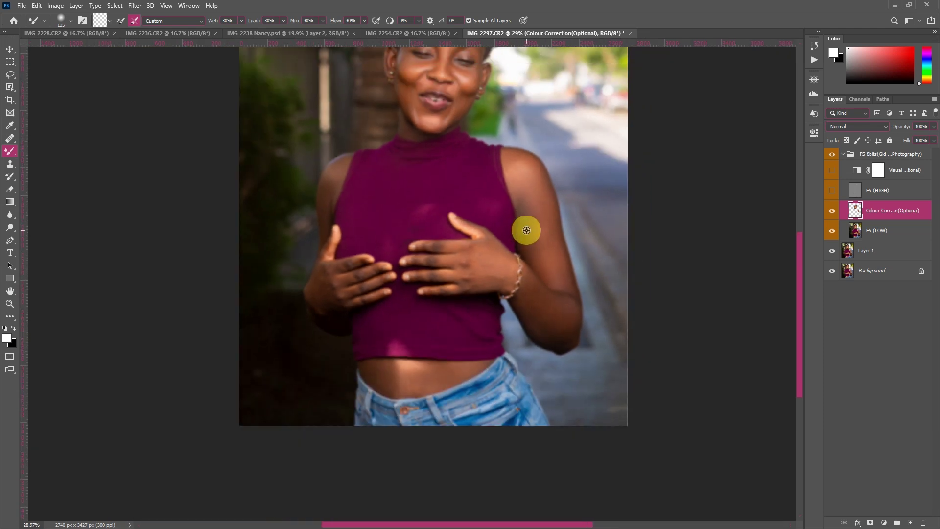
- Blend the middle of the right upper arm with a 200 px Mixer Brush and the skin above the bracelet at 150 px
key("bracketright")
key("bracketright")
key("bracketright")
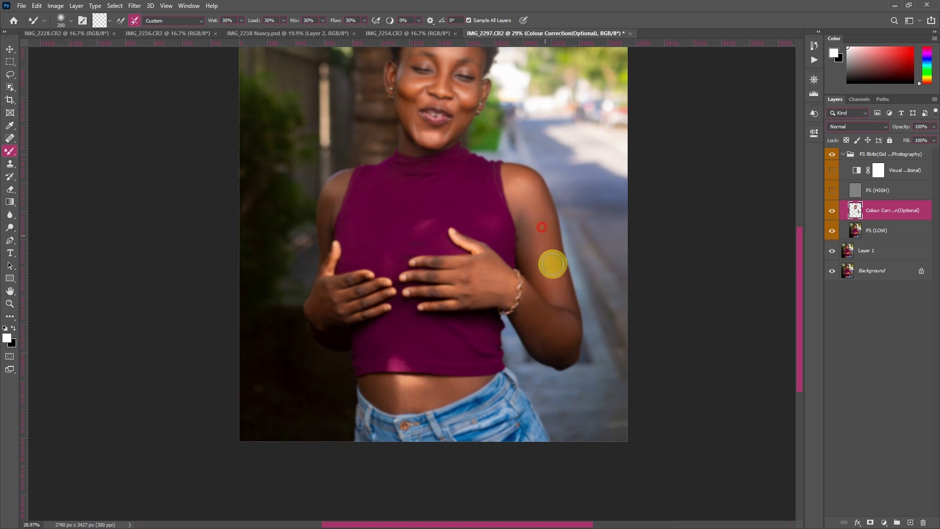
key("bracketleft")
key("bracketleft")
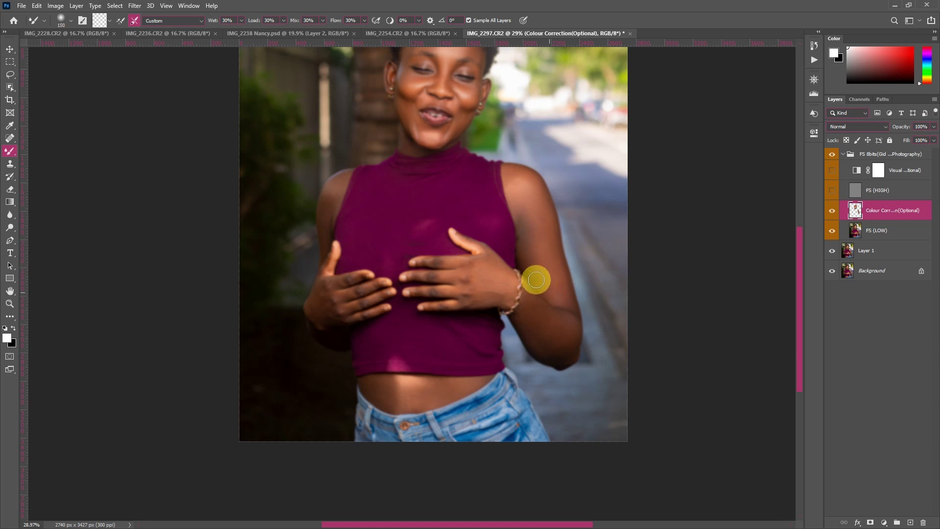
- Even out the right upper arm below the shoulder with a 200 px and a 150 px Mixer Brush
key("bracketright")
key("bracketright")
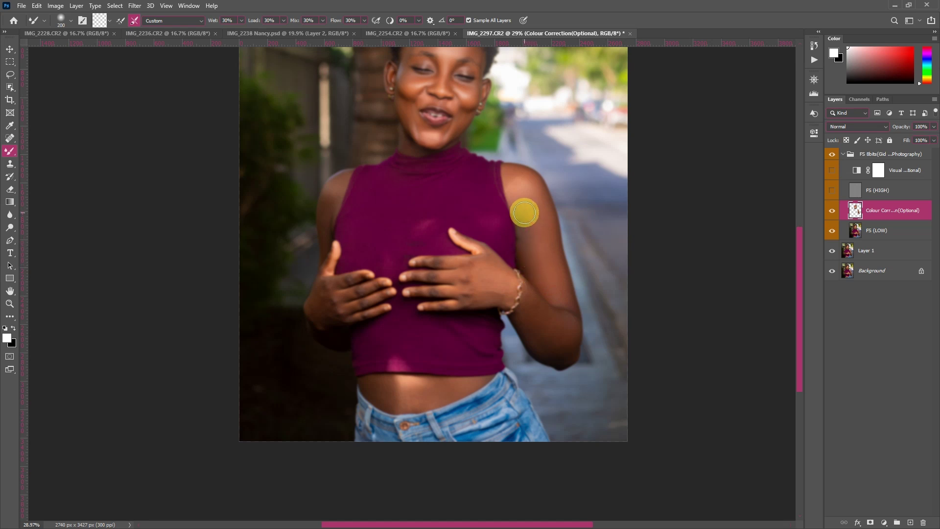
scroll(523, 212, "up", 1)
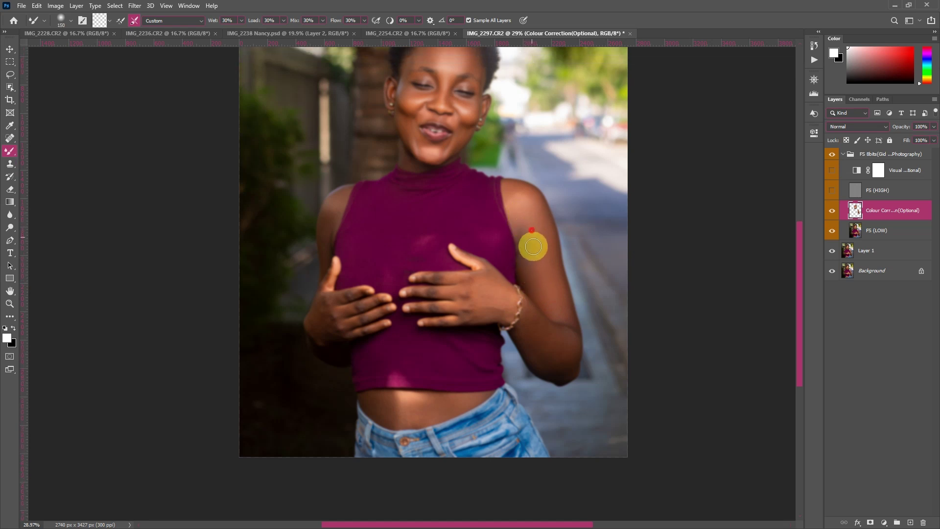
mouse_move(526, 210)
left_mouse_down()
mouse_move(546, 271)
mouse_move(536, 214)
mouse_move(552, 268)
mouse_move(521, 213)
left_mouse_up()
- Blend the right arm from the inner upper arm down toward the elbow, adjusting the Mixer Brush size along the way
key("bracketright")
key("bracketright")
key("bracketleft")
key("bracketright")
mouse_move(523, 244)
left_mouse_down()
mouse_move(521, 265)
mouse_move(541, 304)
mouse_move(571, 317)
left_mouse_up()
key("bracketright")
key("bracketleft")
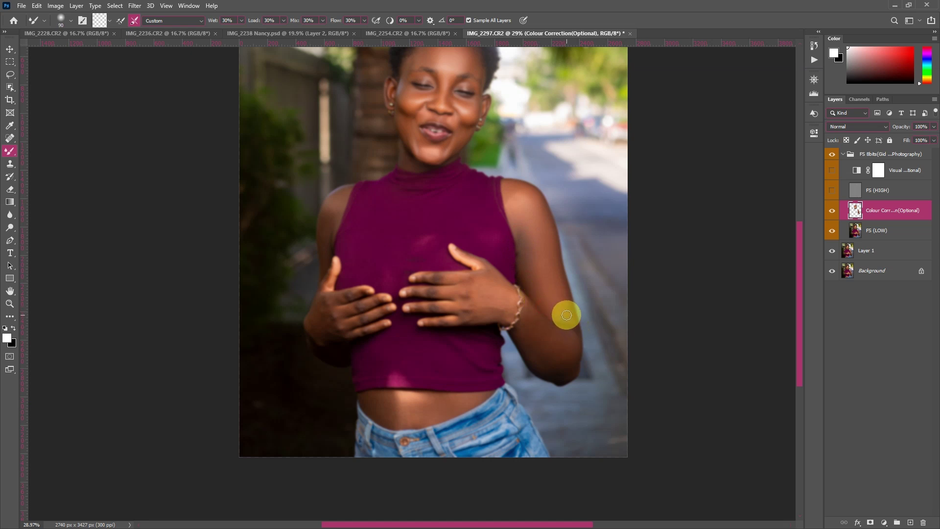
- Blend across the right upper arm from the armhole outward with a 175 px Mixer Brush
scroll(563, 313, "down", 1)
scroll(538, 256, "up", 2)
key("bracketright")
key("bracketright")
key("bracketright")
key("bracketright")
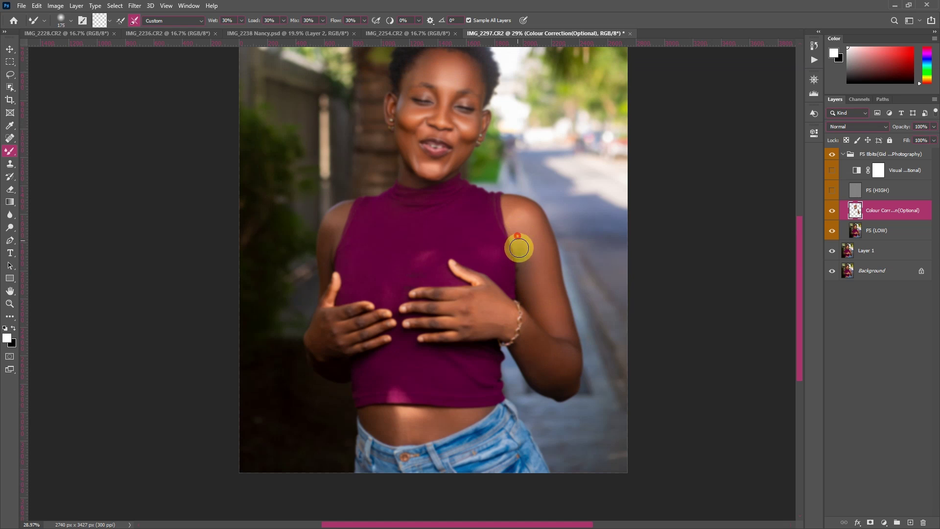
mouse_move(520, 242)
left_mouse_down()
mouse_move(506, 198)
mouse_move(535, 210)
mouse_move(545, 251)
left_mouse_up()
- Smooth the lower right arm around the elbow, varying the Mixer Brush size between about 125 and 175 px
key("bracketleft")
key("bracketleft")
key("bracketleft")
key("bracketleft")
key("bracketleft")
key("bracketright")
key("bracketright")
key("bracketright")
key("bracketright")
scroll(544, 251, "down", 3)
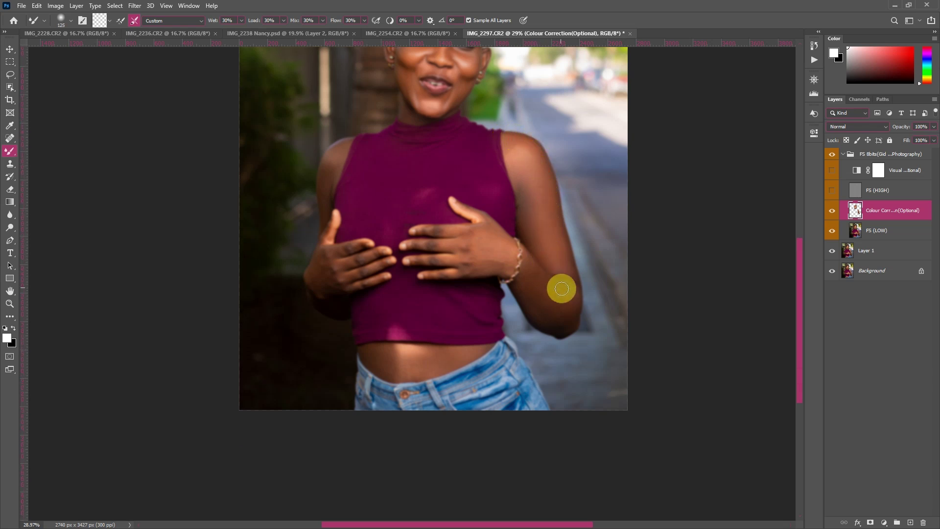
key("bracketright")
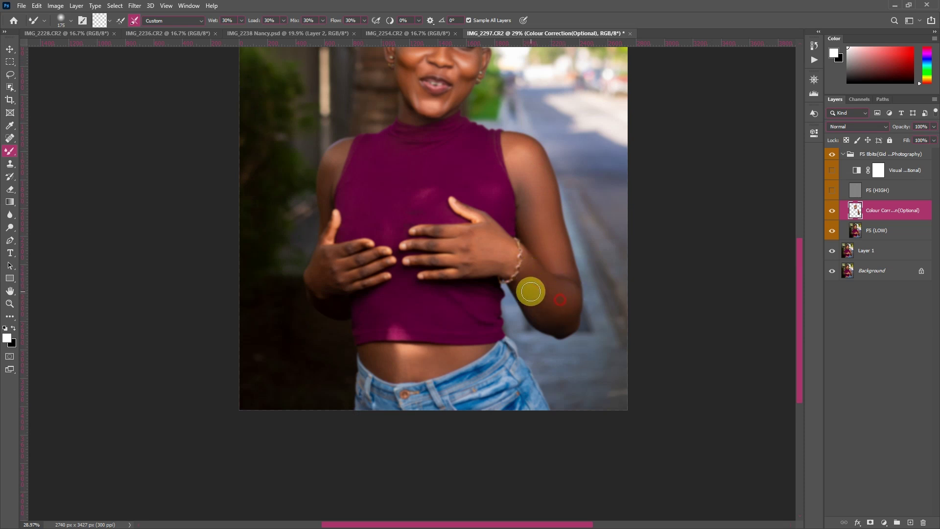
- Blend the underside of the right forearm with a 125 px Mixer Brush and the elbow at 150 px
key("bracketleft")
key("bracketleft")
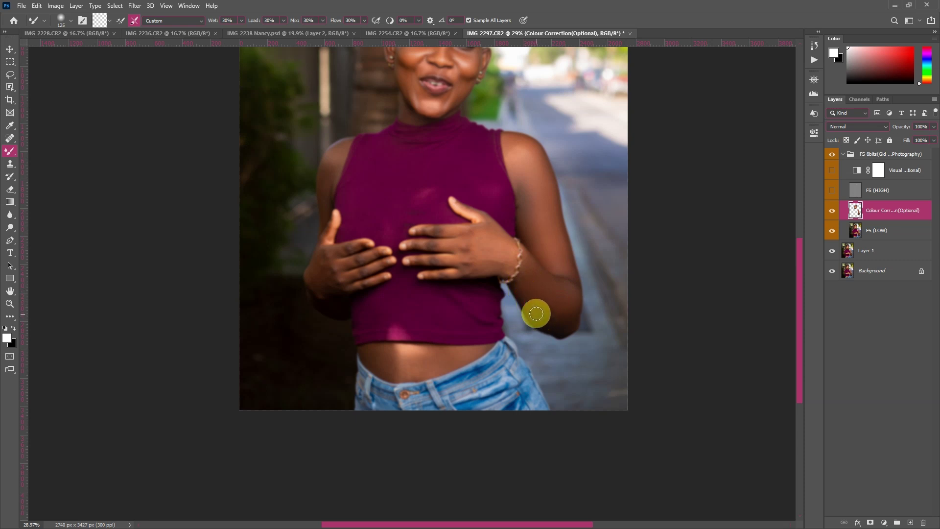
key("bracketleft")
key("bracketright")
key("bracketright")
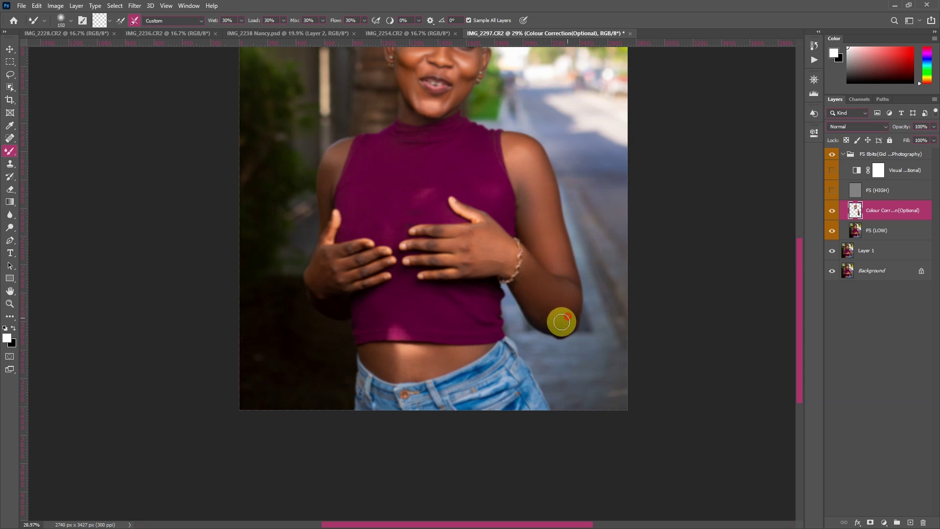
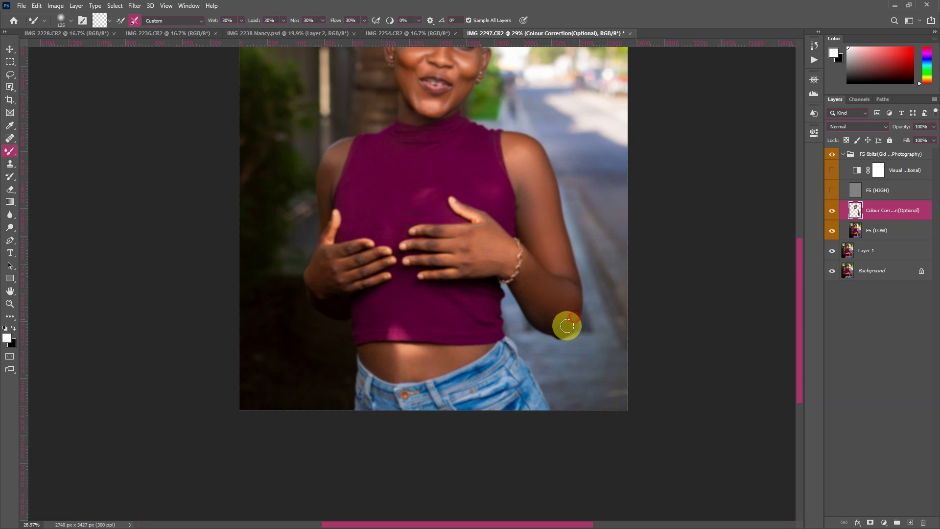
- Show the FS (HIGH) layer and compare the whole portrait in the Navigator with the Colour Correction layer off and on
scroll(499, 280, "up", 2)
scroll(492, 273, "up", 2)
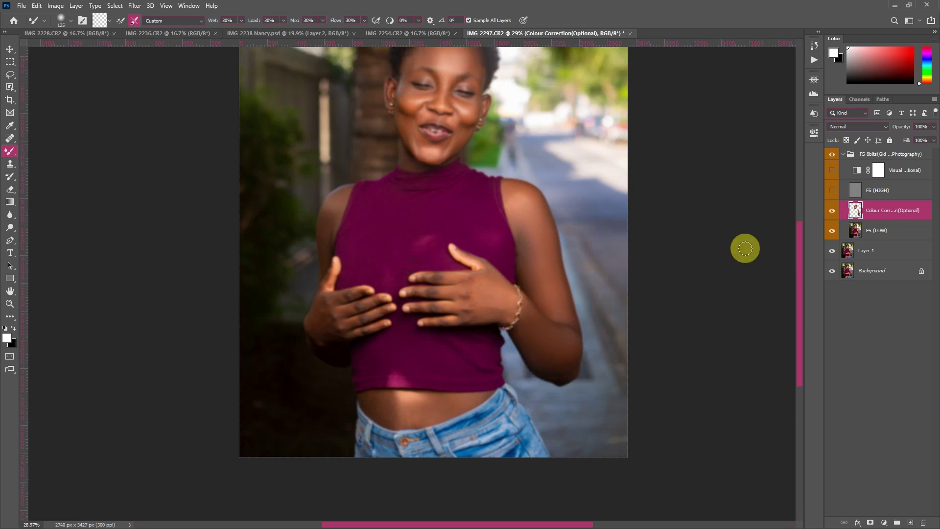
left_click(831, 189)
scroll(599, 172, "up", 3)
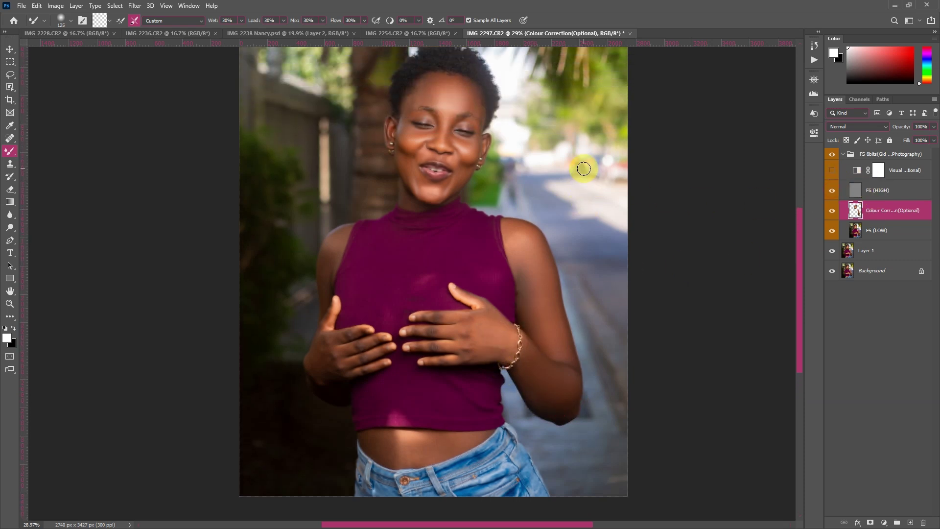
left_click(813, 81)
left_click(834, 210)
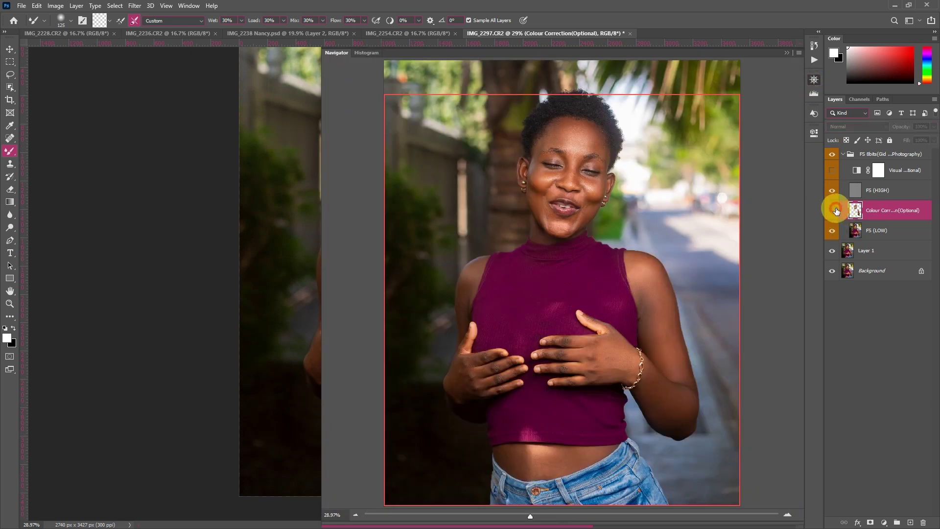
left_click(833, 210)
left_click(833, 211)
left_click(833, 210)
left_click(834, 211)
left_click(833, 211)
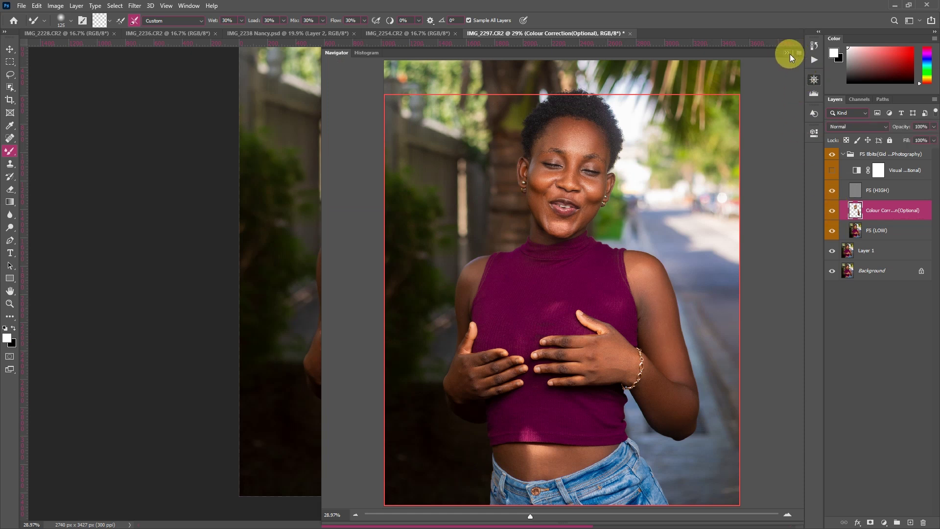
left_click(788, 53)
- Hide the FS (HIGH) layer and reduce the Mixer Brush to 45 px over the right hand's thumb
scroll(598, 204, "down", 3)
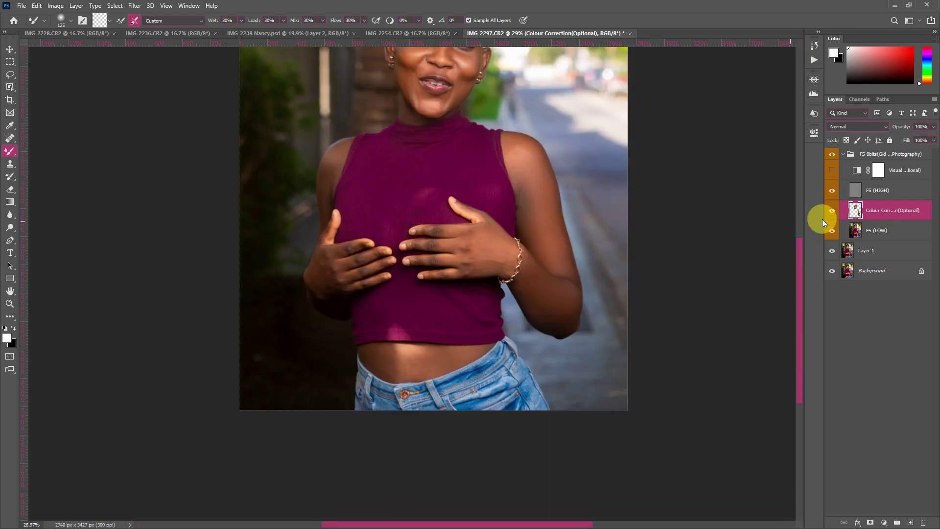
left_click(831, 191)
scroll(485, 242, "up", 2)
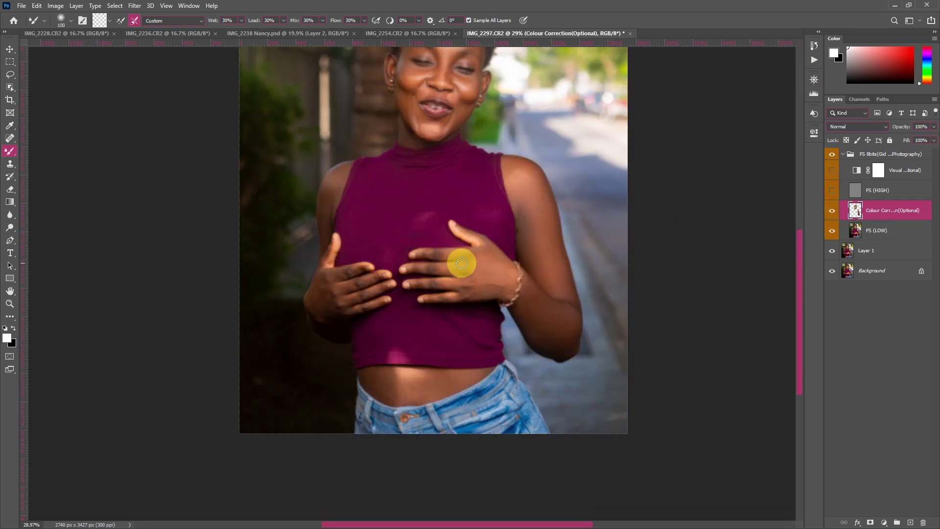
key("[")
key("[")
key("[")
key("[")
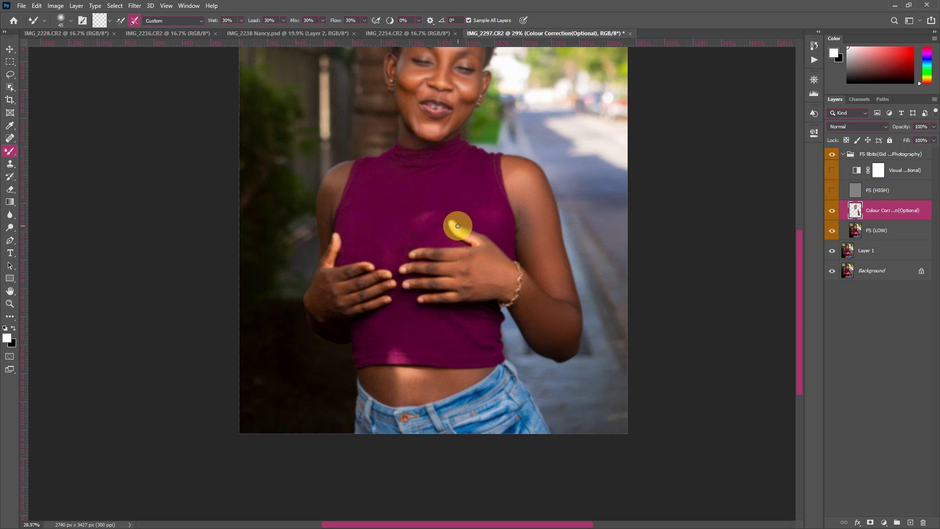
- Blend the back of the right hand and its fingers, varying the Mixer Brush size around 100 px
key("bracketright")
key("bracketright")
key("bracketright")
key("bracketright")
key("bracketright")
key("bracketright")
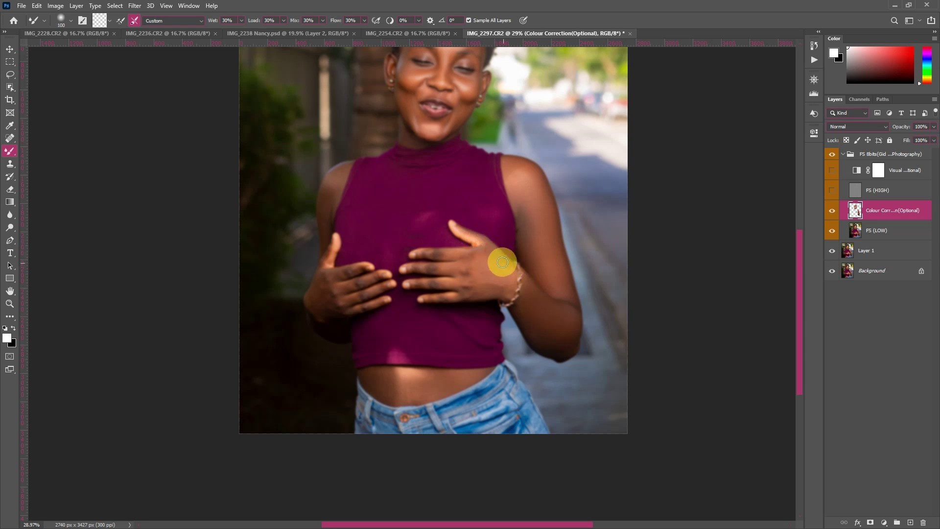
mouse_move(493, 259)
left_mouse_down()
mouse_move(483, 257)
mouse_move(508, 273)
mouse_move(470, 271)
mouse_move(470, 279)
mouse_move(505, 278)
mouse_move(476, 284)
mouse_move(506, 290)
mouse_move(459, 292)
mouse_move(509, 294)
mouse_move(427, 299)
mouse_move(457, 292)
mouse_move(413, 281)
mouse_move(463, 279)
mouse_move(412, 269)
mouse_move(451, 268)
mouse_move(459, 254)
mouse_move(446, 256)
mouse_move(480, 248)
mouse_move(468, 255)
left_mouse_up()
key("bracketright")
key("bracketleft")
key("bracketleft")
key("bracketleft")
key("bracketright")
key("bracketright")
key("bracketleft")
key("bracketleft")
key("bracketleft")
key("bracketleft")
key("bracketright")
- Blend the left shoulder and upper arm downward along the armhole with an 80 px Mixer Brush
scroll(467, 255, "down", 2)
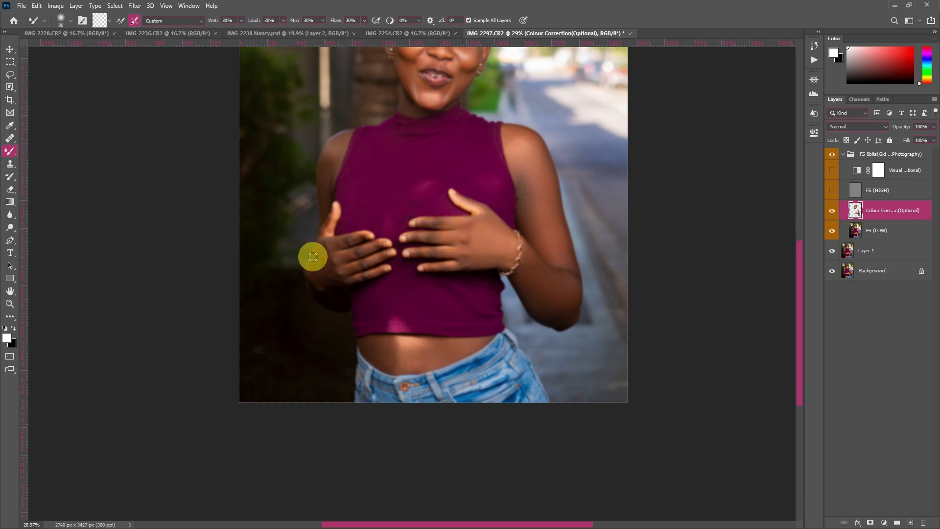
scroll(321, 245, "up", 2)
key("bracketright")
key("bracketright")
key("bracketright")
mouse_move(345, 191)
left_mouse_down()
mouse_move(329, 199)
mouse_move(324, 235)
left_mouse_up()
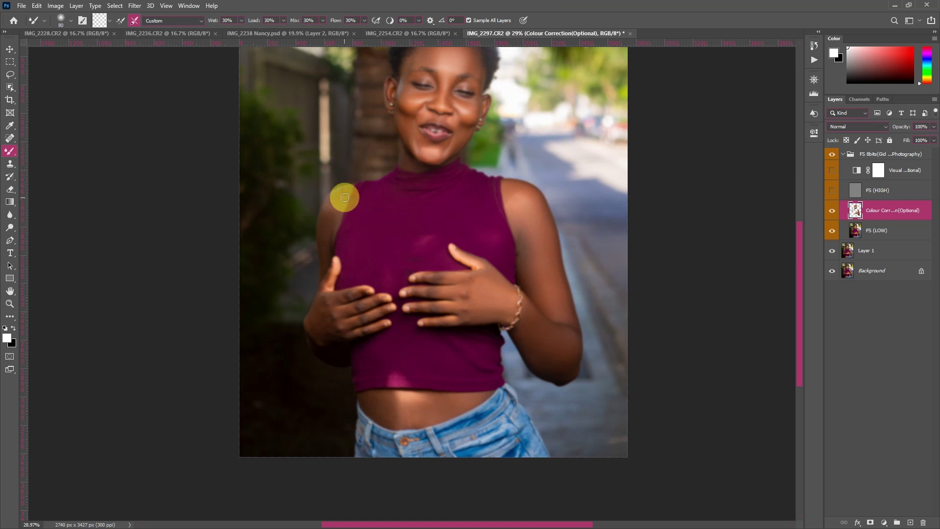
scroll(465, 196, "down", 1)
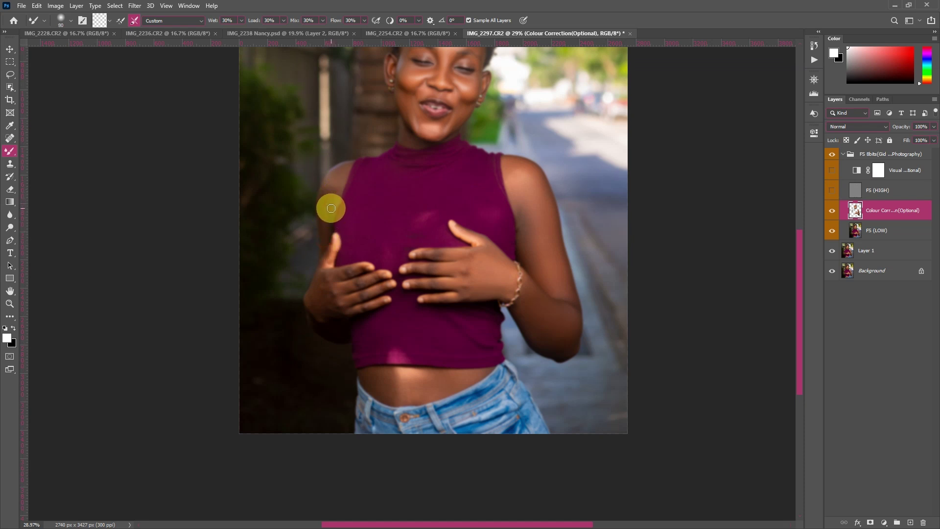
- Smooth the left hand's thumb and the wrist below it with a Mixer Brush of about 70 px
scroll(328, 212, "down", 3)
key("bracketright")
key("bracketright")
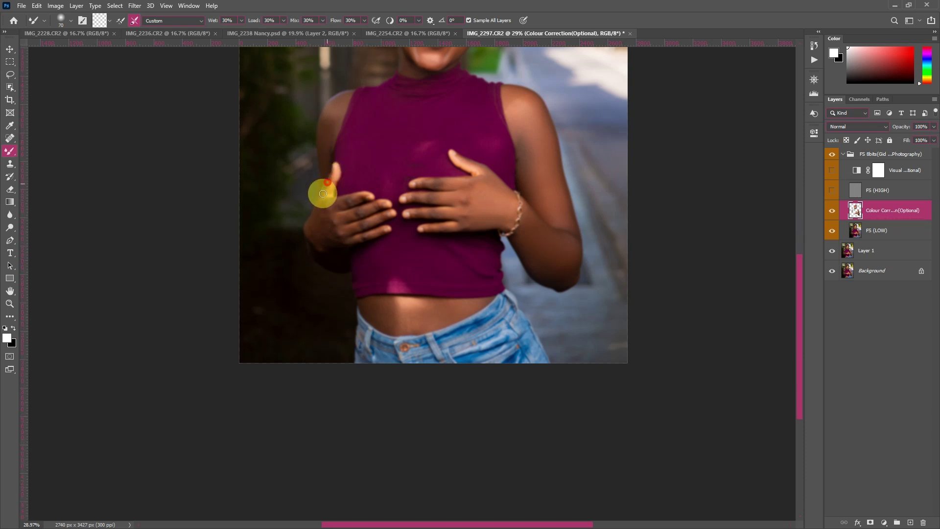
left_click_drag(321, 200, 328, 184)
key("bracketright")
scroll(361, 236, "up", 2)
- Blend the back of the left hand and its fingers, adjusting the Mixer Brush size for the narrow areas
key("bracketleft")
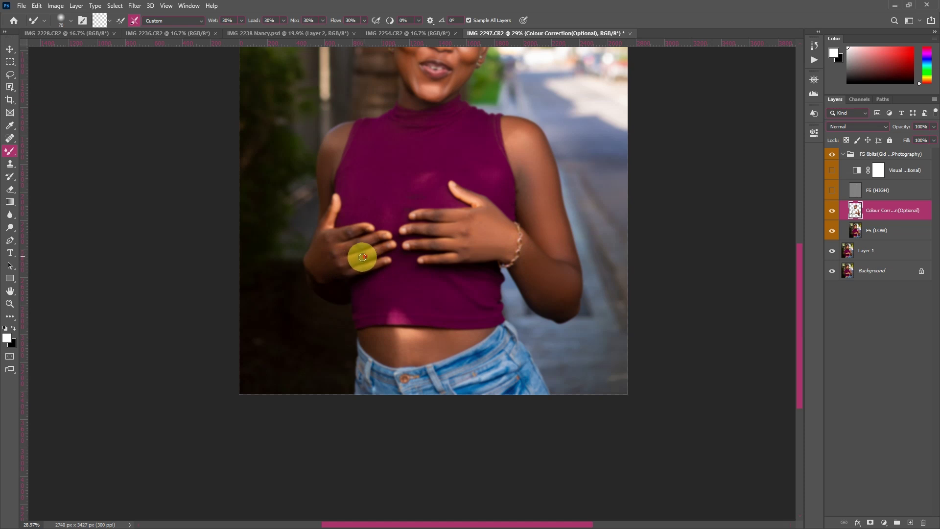
key("bracketleft")
key("bracketright")
key("bracketright")
key("bracketright")
left_click_drag(335, 235, 340, 234)
key("bracketleft")
left_click(336, 231)
- Blend the left side of the midriff and its bright highlight with the Mixer Brush at 100 to 125 px
scroll(348, 235, "down", 5)
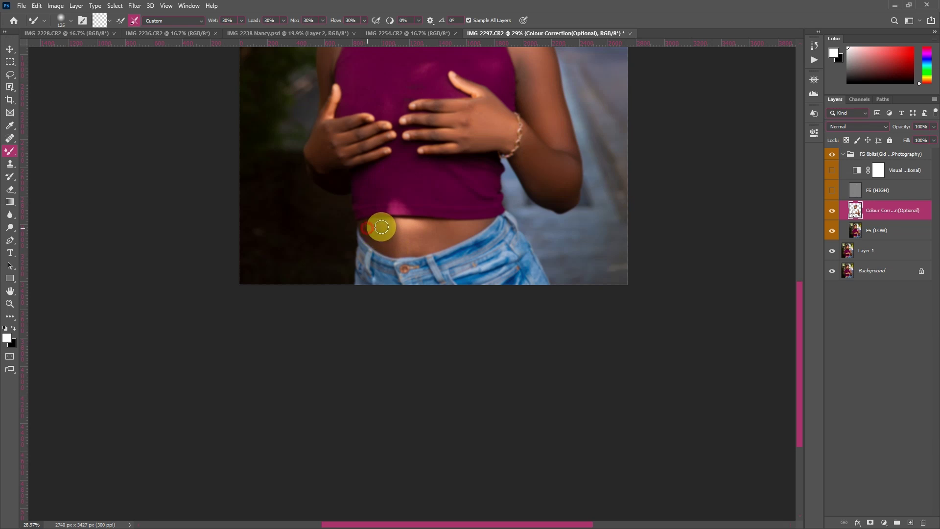
key("bracketleft")
key("bracketleft")
key("bracketleft")
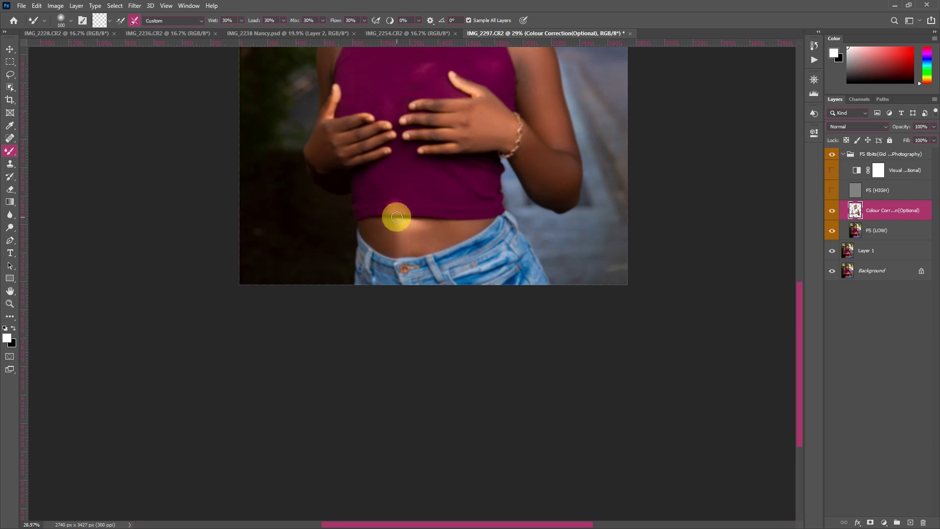
scroll(396, 217, "down", 1)
key("bracketright")
left_click_drag(404, 210, 408, 224)
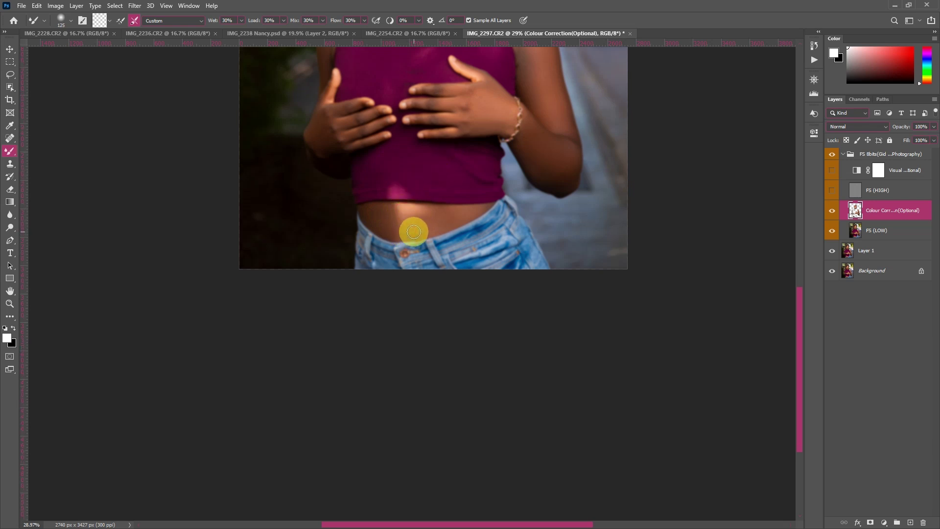
- Smooth the centre and right side of the midriff, reducing the Mixer Brush from 200 px to 70 px toward the waist edge
key("bracketright")
key("bracketright")
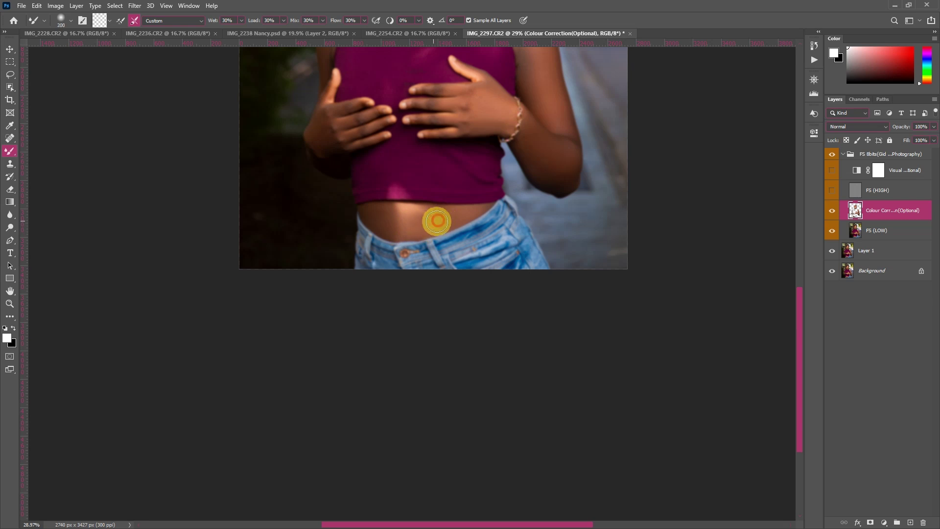
key("bracketleft")
key("bracketleft")
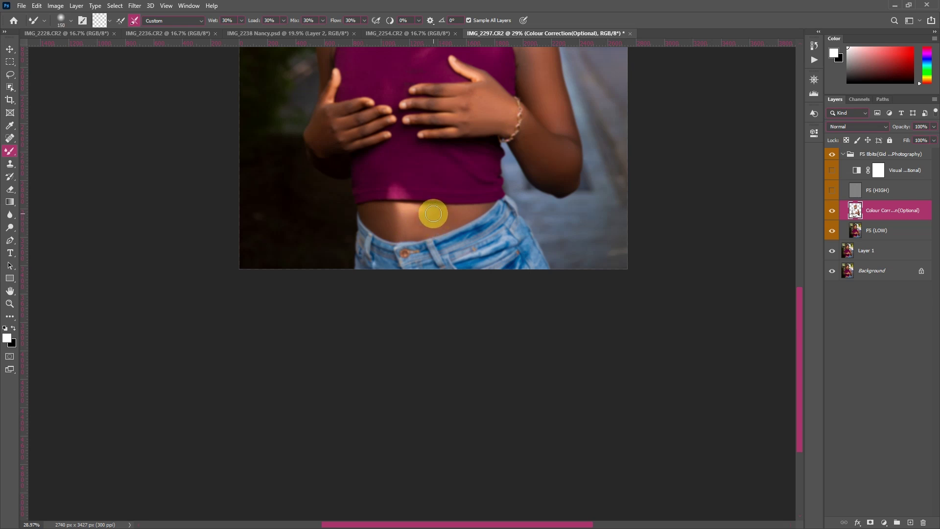
left_click_drag(437, 212, 477, 211)
key("bracketleft")
key("bracketleft")
key("bracketleft")
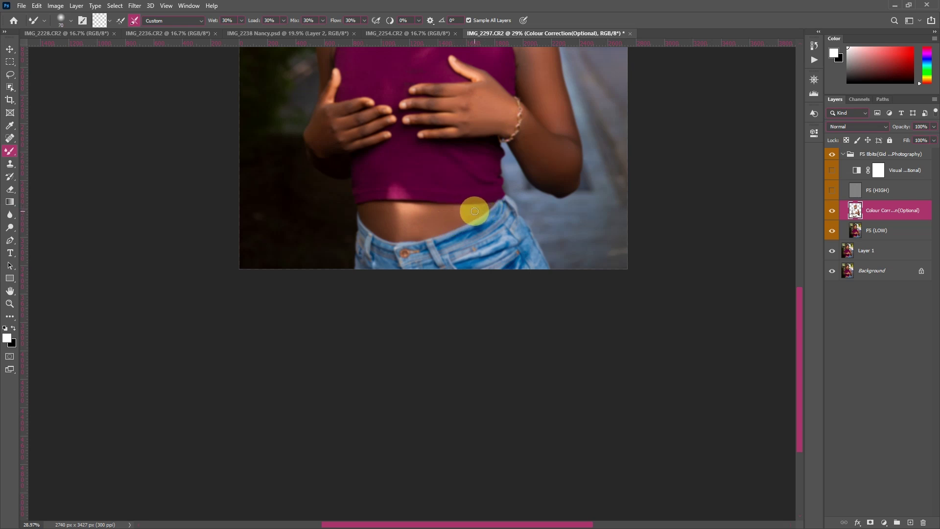
- Blend the midriff skin from right to left just beneath the crop top's hem, using Mixer Brush sizes of 100 to 125 px
key("bracketright")
key("bracketright")
mouse_move(441, 212)
left_mouse_down()
mouse_move(403, 210)
mouse_move(409, 214)
left_mouse_up()
key("bracketright")
key("bracketleft")
key("bracketleft")
key("bracketleft")
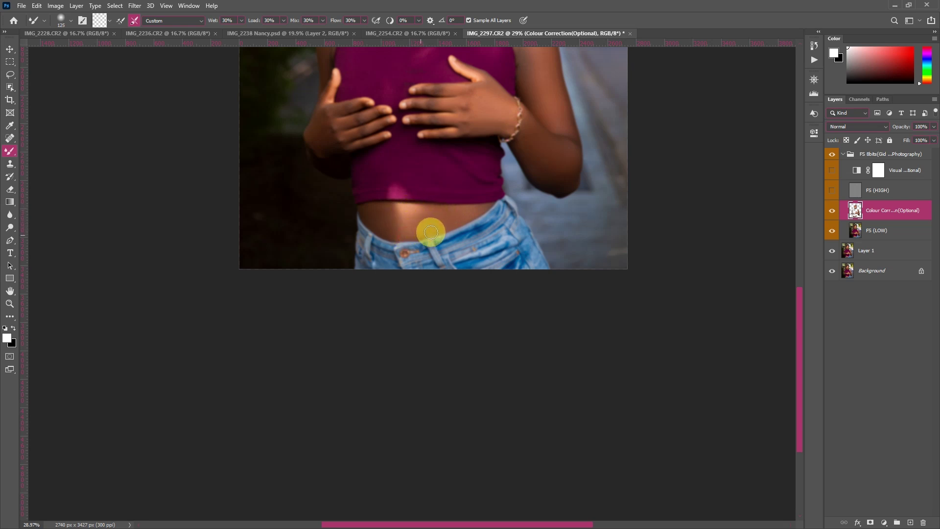
key("bracketleft")
key("bracketleft")
left_click_drag(465, 209, 380, 206)
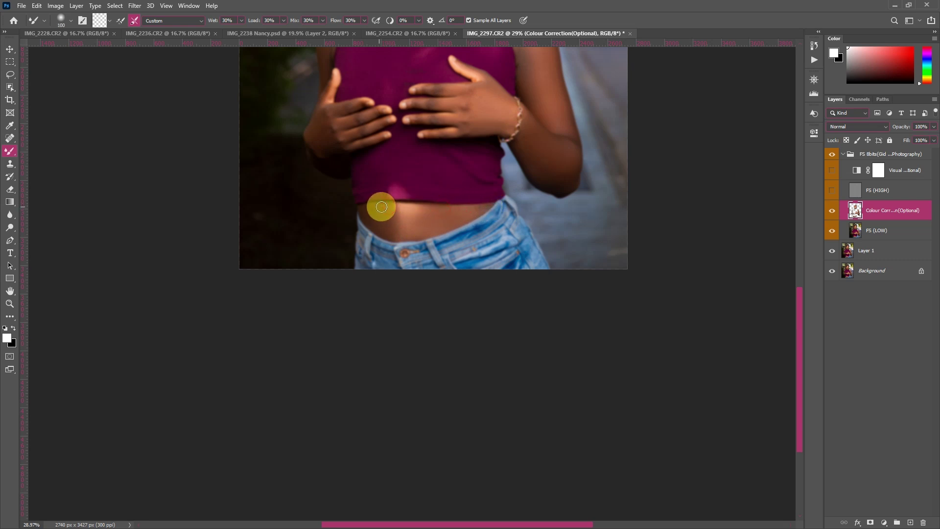
key("bracketright")
key("bracketright")
- Show the FS (HIGH) layer and compare the full portrait with the Colour Correction layer off and on
left_click(831, 189)
scroll(637, 234, "up", 3)
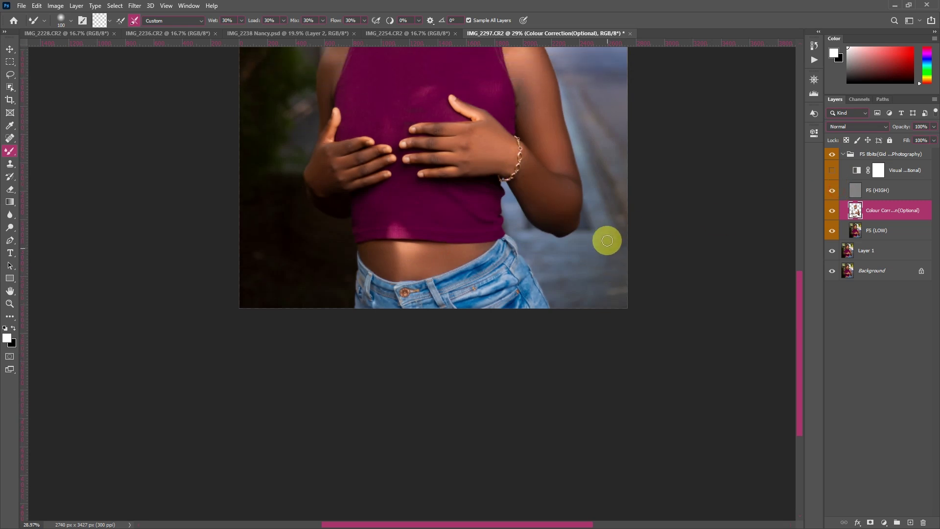
scroll(609, 235, "up", 4)
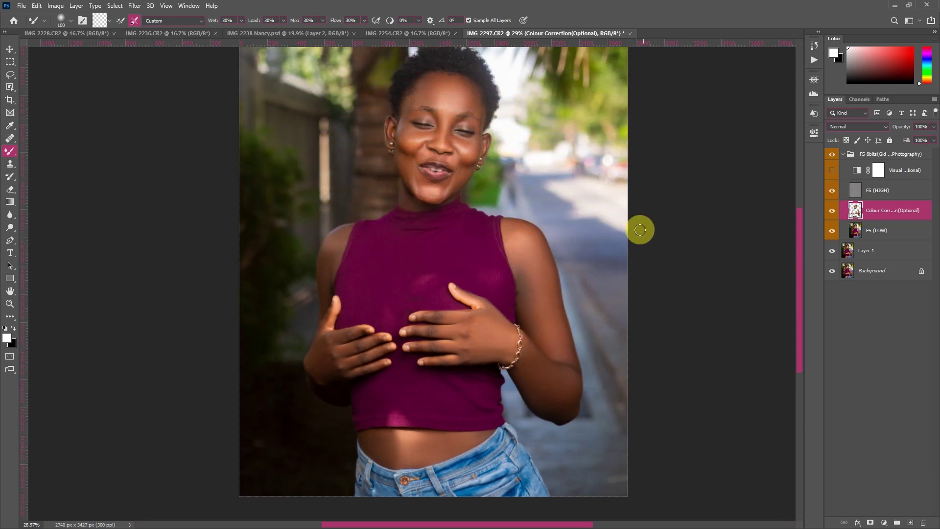
left_click(832, 210)
left_click(832, 210)
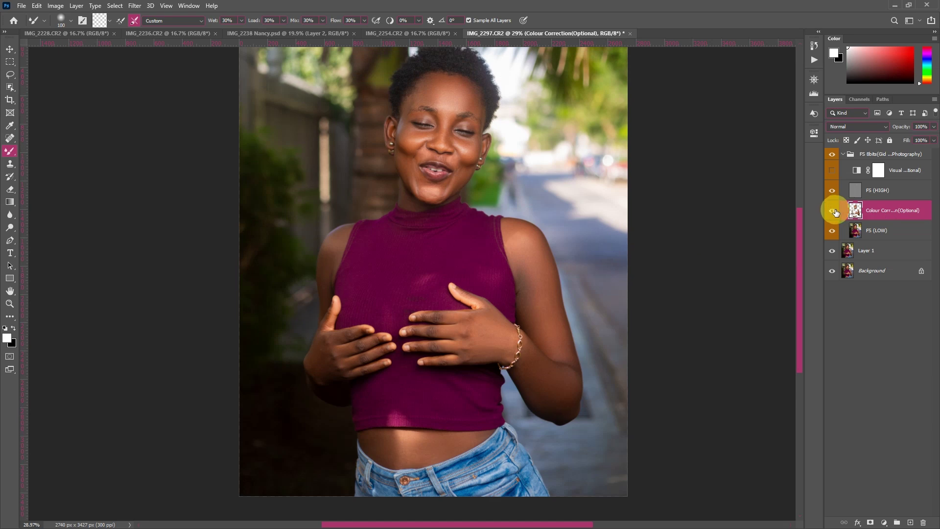
- Isolate the Colour Correction layer to inspect its painted areas, restore the other layers and compare its effect up close
left_click(833, 211, "alt")
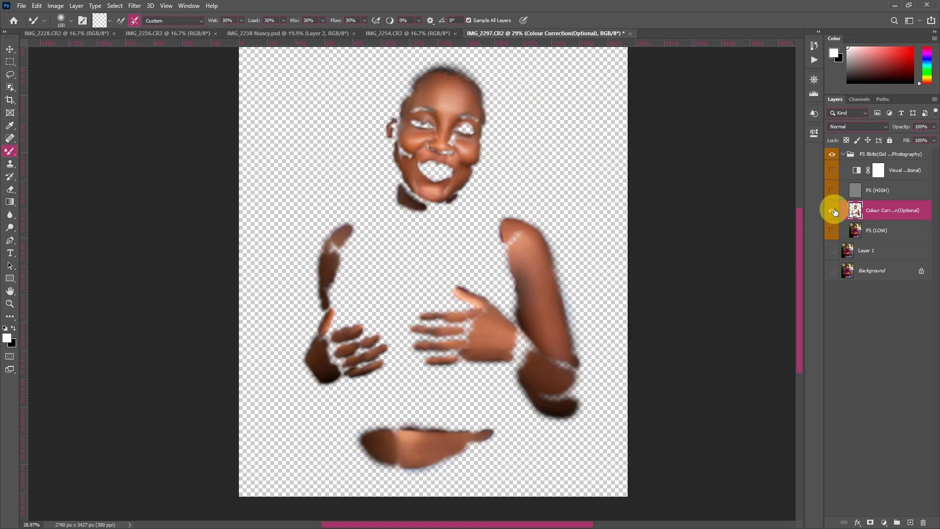
scroll(447, 115, "up", 5)
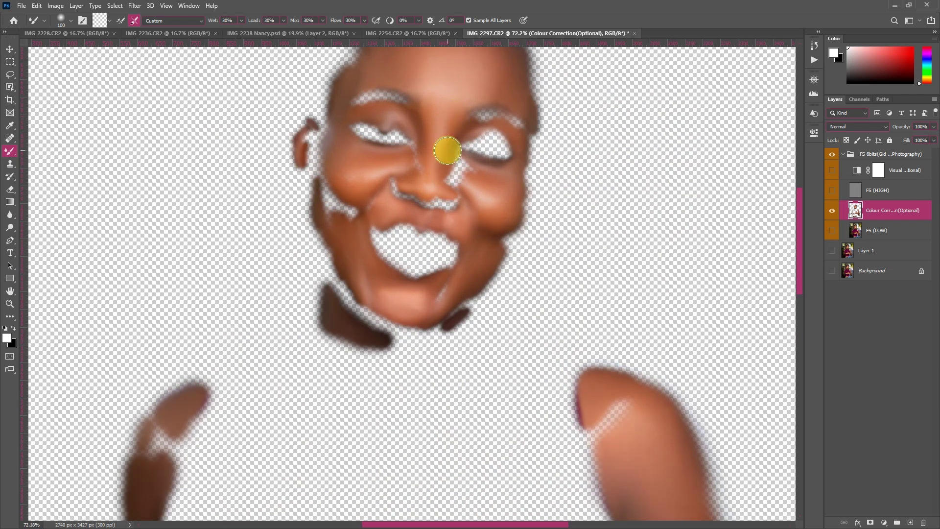
scroll(538, 200, "down", 2)
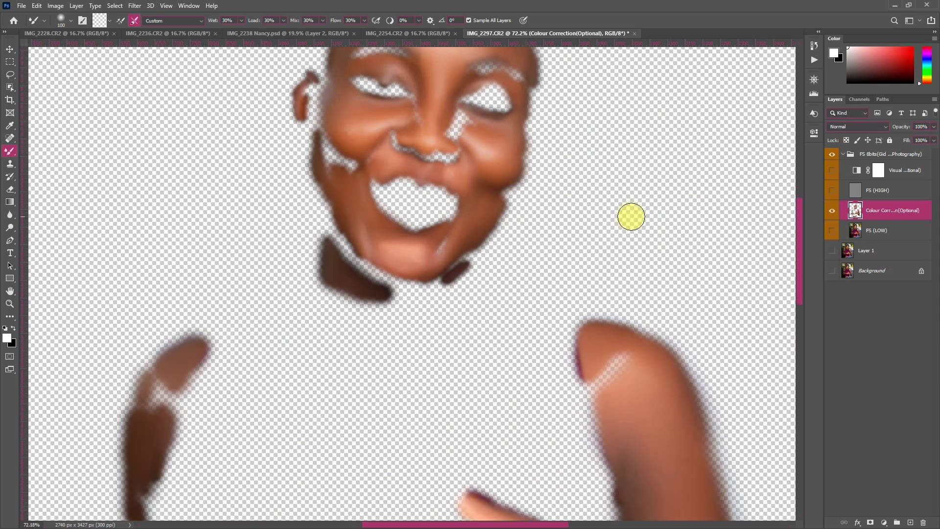
left_click(831, 211, "alt")
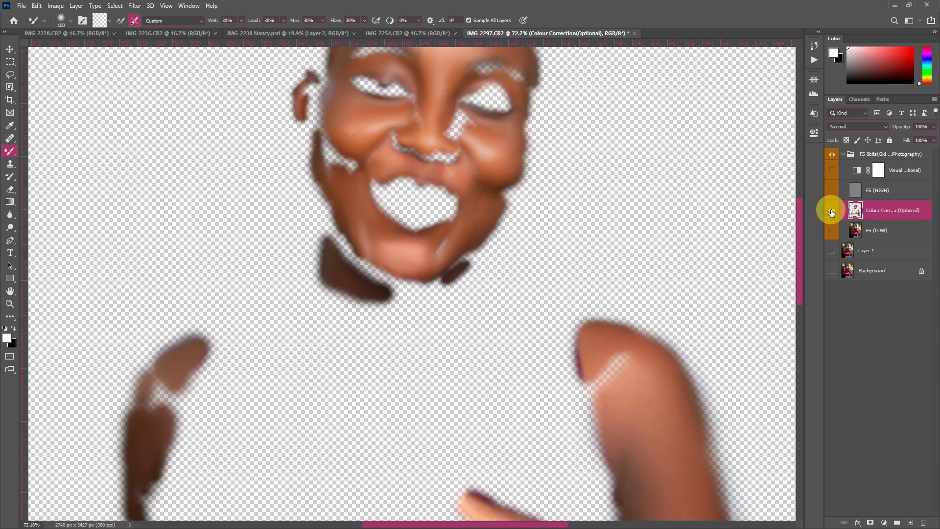
left_click(831, 210, "alt")
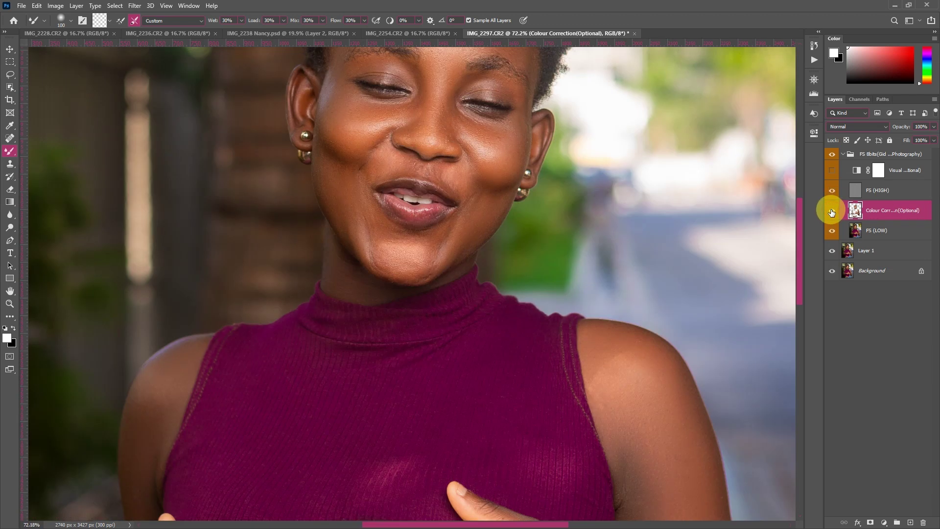
left_click(831, 211, "alt")
left_click(832, 211, "alt")
- Hide the FS (HIGH) layer and blend the unpainted gap on the right shoulder with a 150 px Mixer Brush
left_click(832, 190)
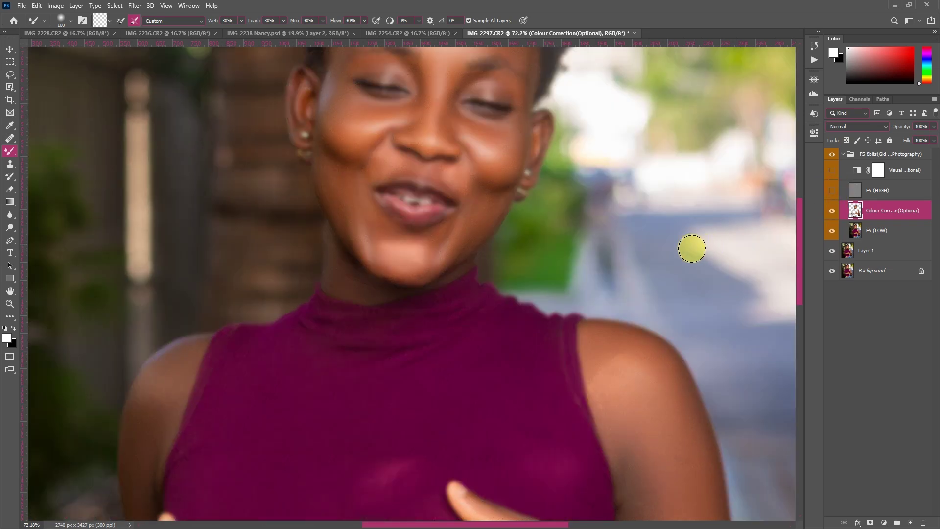
scroll(636, 304, "down", 2)
key("bracketright")
key("bracketright")
mouse_move(616, 312)
left_mouse_down()
mouse_move(621, 326)
mouse_move(607, 320)
mouse_move(604, 331)
mouse_move(612, 340)
left_mouse_up()
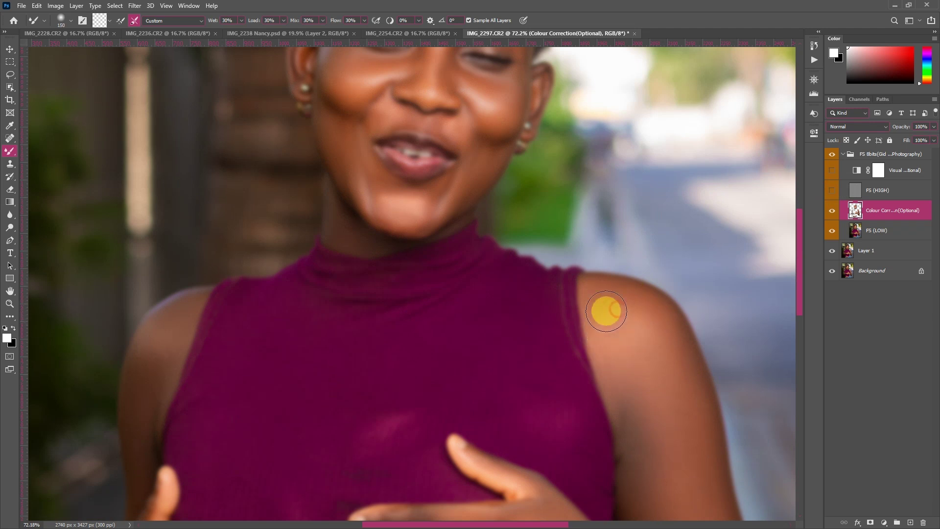
- Blend the skin beside the nose and beneath the right eye, reducing the Mixer Brush to about 60 px
key("bracketleft")
key("bracketleft")
scroll(466, 235, "up", 4)
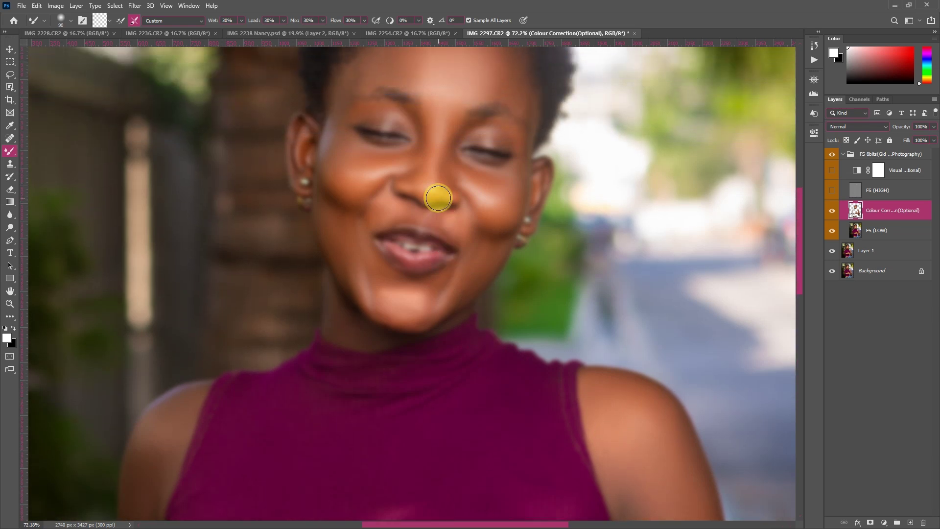
key("bracketleft")
key("bracketleft")
key("bracketleft")
scroll(443, 196, "up", 1)
key("bracketright")
key("bracketright")
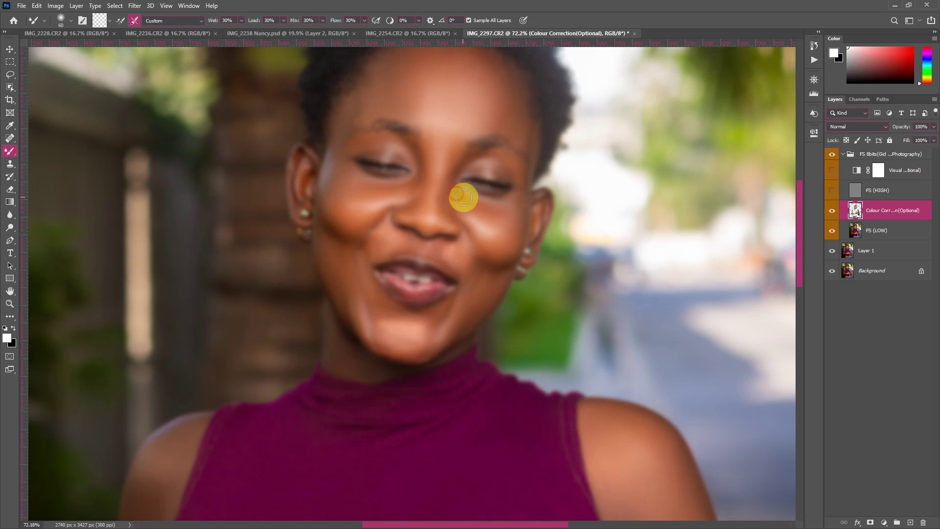
- Smooth the left cheek and the outer corner of the right eye with a Mixer Brush of about 50 px
key("bracketleft")
key("bracketright")
key("bracketright")
key("bracketleft")
key("bracketleft")
mouse_move(322, 210)
left_mouse_down()
mouse_move(329, 229)
mouse_move(353, 240)
mouse_move(318, 224)
mouse_move(332, 280)
mouse_move(333, 242)
mouse_move(346, 273)
mouse_move(359, 254)
mouse_move(383, 248)
left_mouse_up()
key("bracketright")
key("bracketleft")
scroll(503, 184, "up", 1)
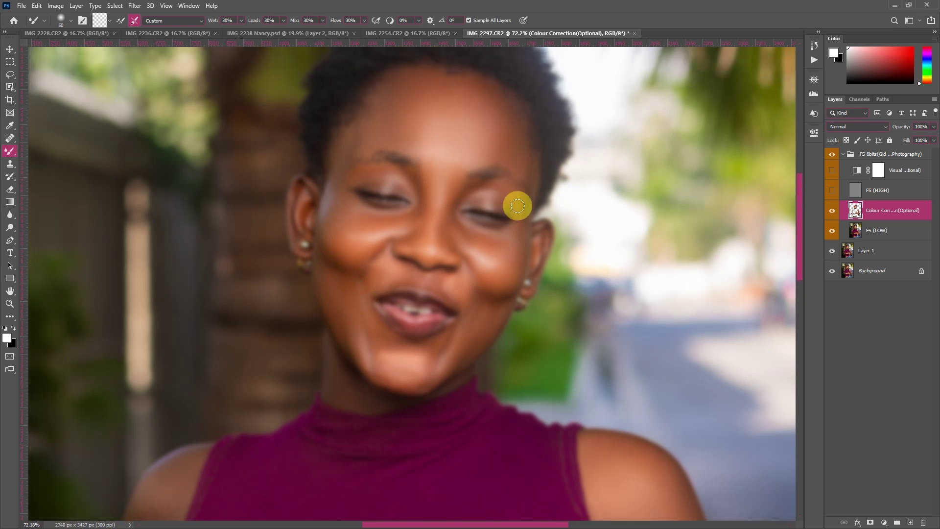
mouse_move(512, 227)
left_mouse_down()
mouse_move(534, 225)
mouse_move(508, 235)
mouse_move(521, 239)
left_mouse_up()
- Show the FS (HIGH) layer again and check the retouched face and shoulders with the skin texture restored
left_click(832, 190)
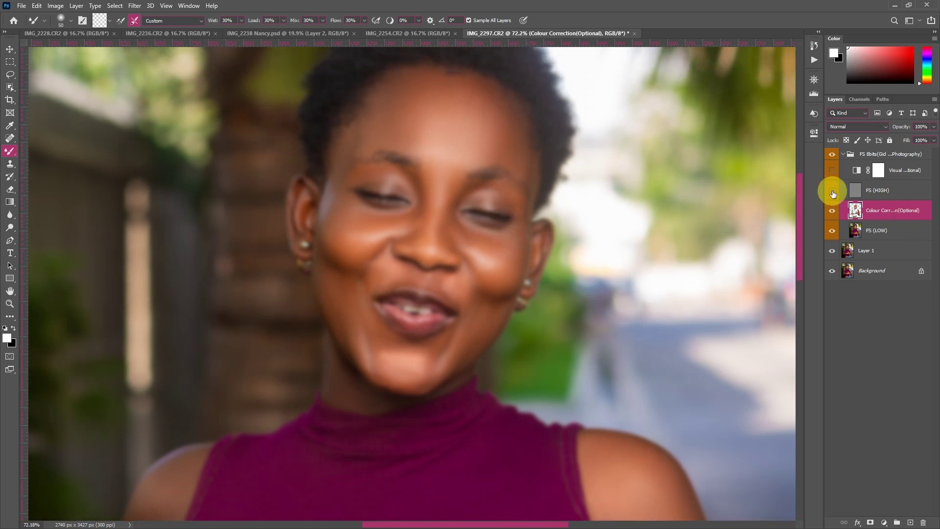
scroll(401, 137, "down", 2)
scroll(401, 136, "down", 1)
mouse_move(447, 151)
left_mouse_down()
mouse_move(443, 185)
mouse_move(443, 153)
left_mouse_up()
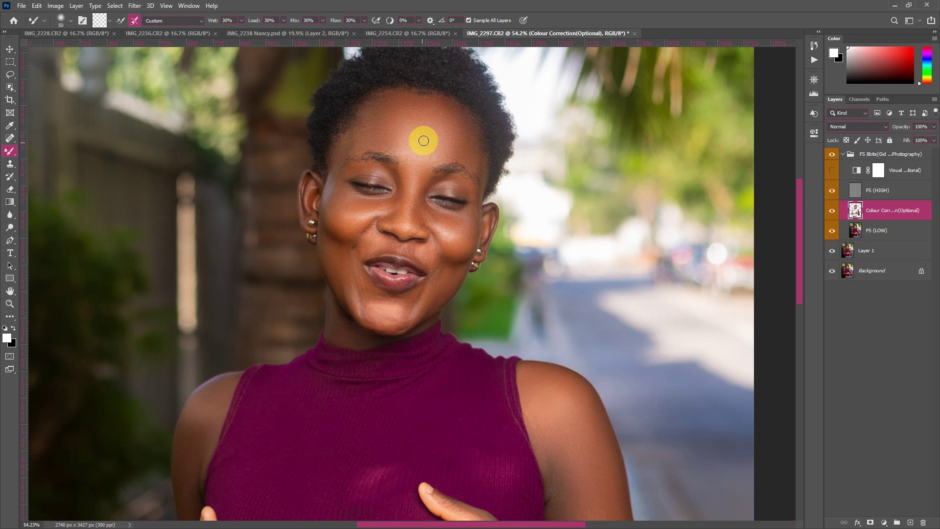
- Select the whole forehead on the Colour Correction layer with the Lasso tool, from hairline to eyebrows
scroll(424, 140, "down", 5)
scroll(441, 216, "down", 1)
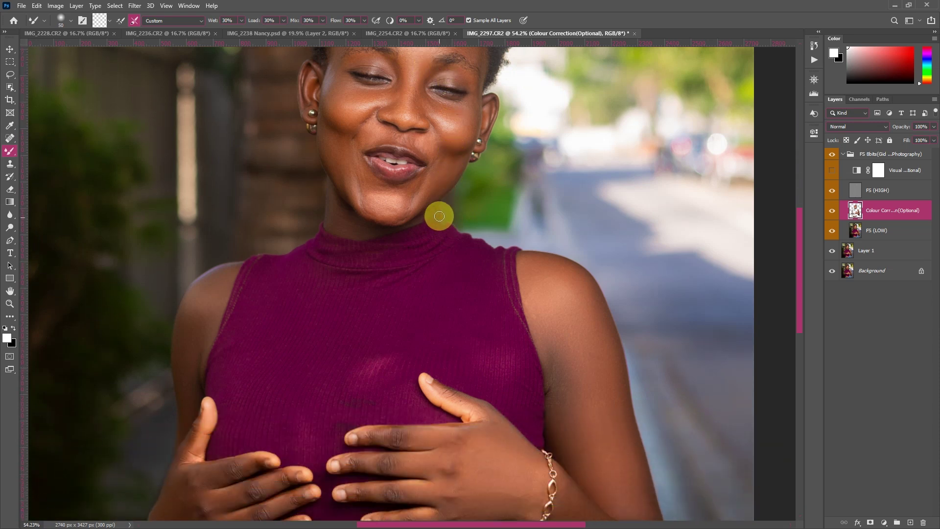
scroll(440, 201, "down", 5)
scroll(444, 201, "up", 9)
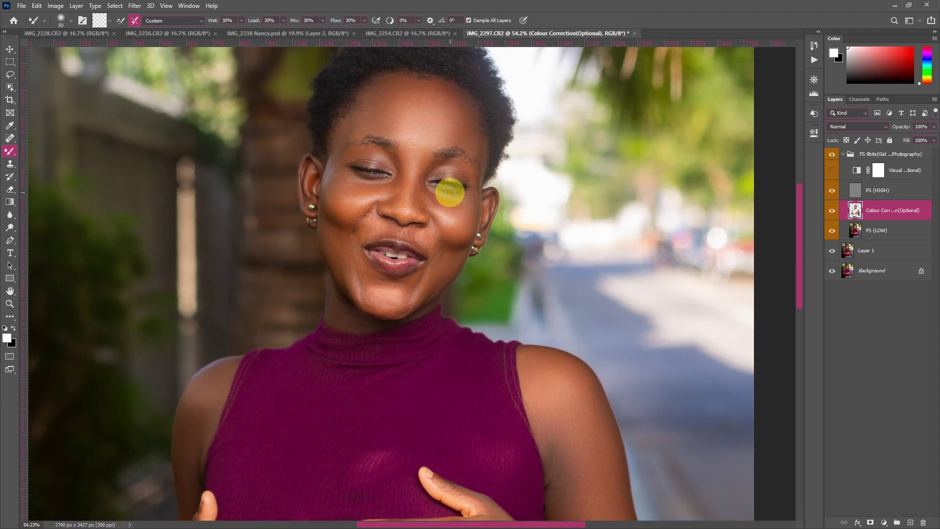
scroll(450, 192, "up", 1)
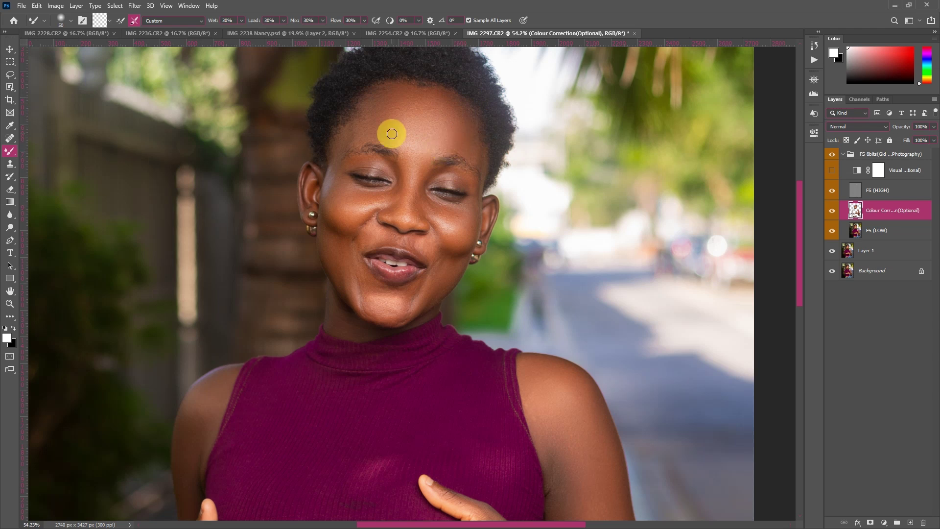
left_click(10, 75)
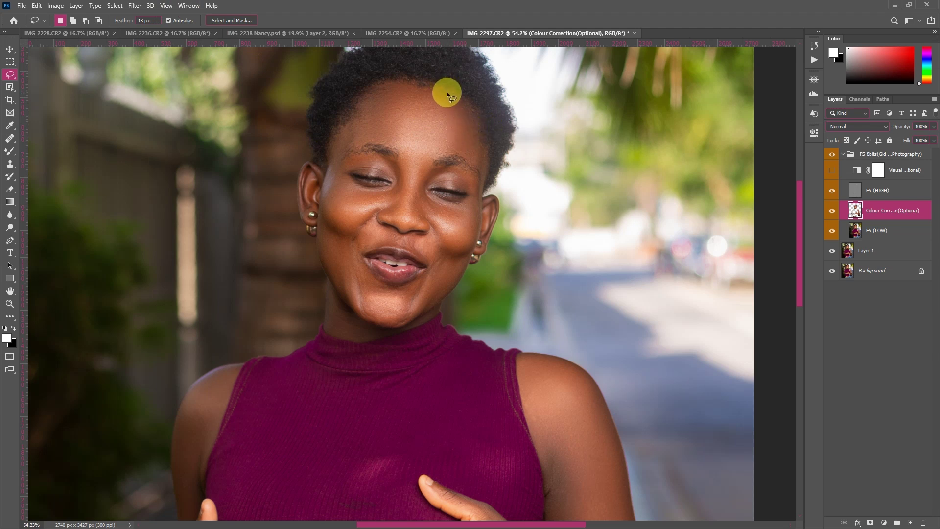
left_click(395, 120)
left_click_drag(419, 80, 420, 80)
scroll(429, 117, "down", 2)
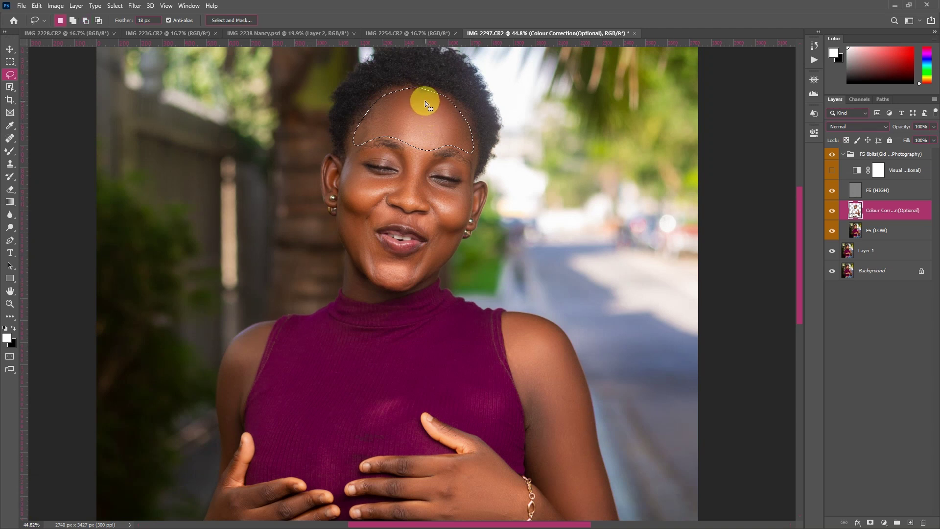
scroll(425, 101, "up", 2)
left_click(413, 118)
mouse_move(414, 118)
left_mouse_down()
mouse_move(426, 123)
mouse_move(419, 109)
left_mouse_up()
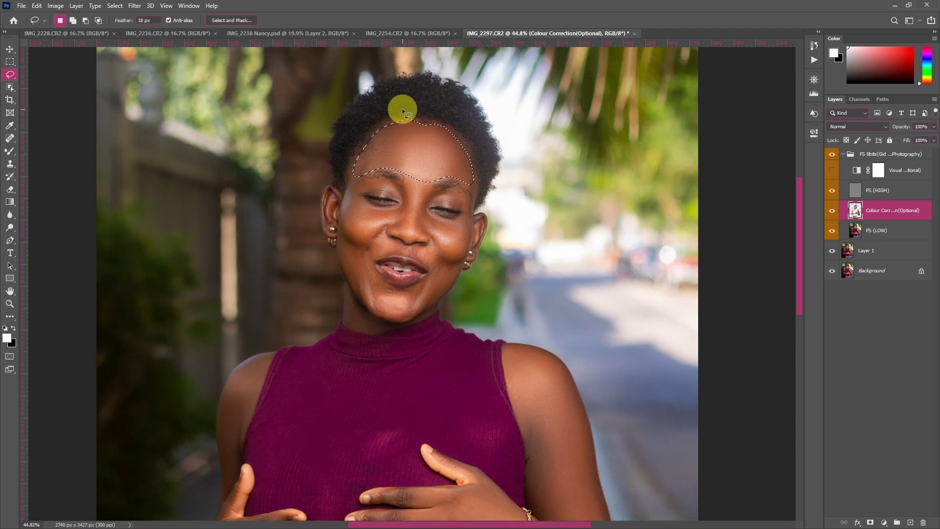
- Apply a Gaussian Blur with a 20-pixel radius to the forehead selection and deselect it
left_click(135, 6)
mouse_move(176, 115)
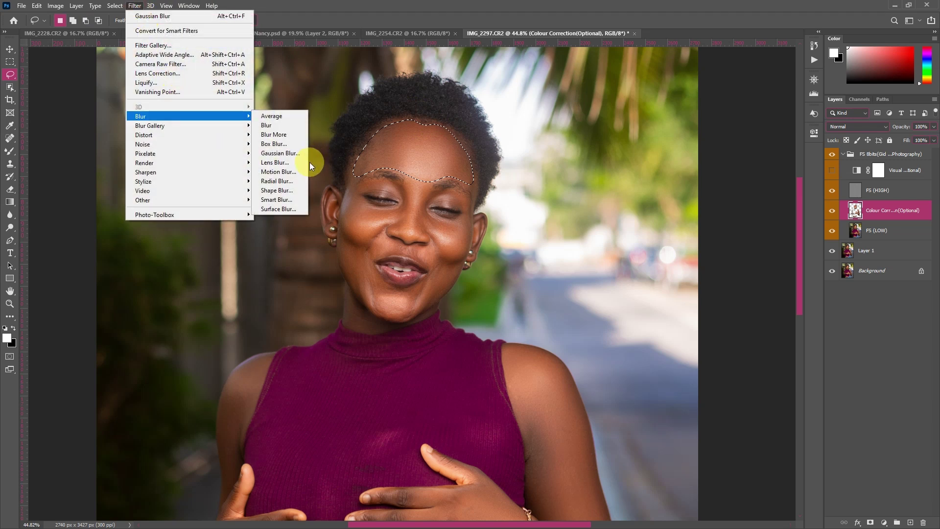
left_click(291, 154)
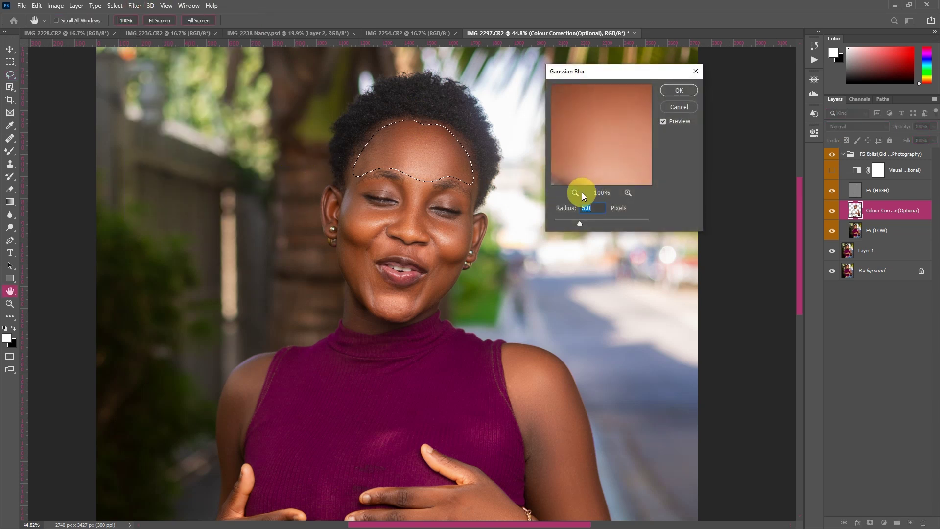
left_click(572, 191)
left_click(572, 191)
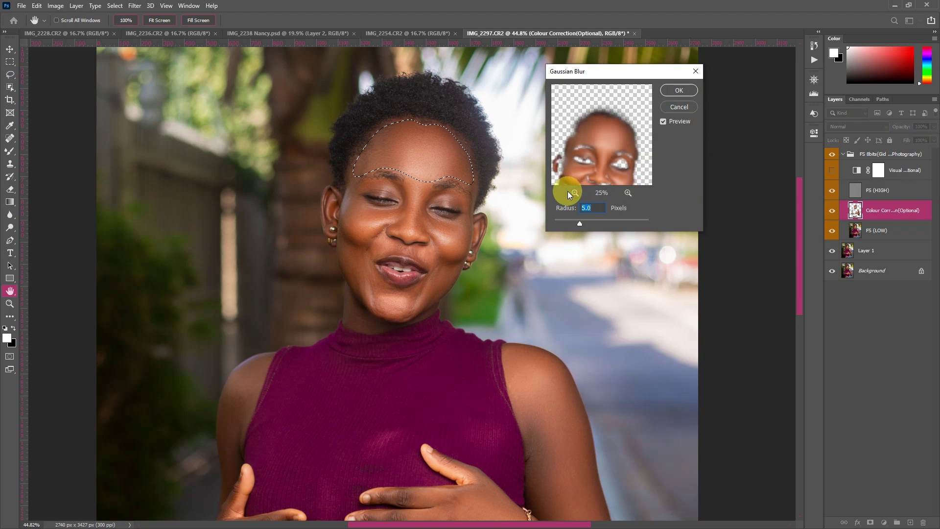
type("20")
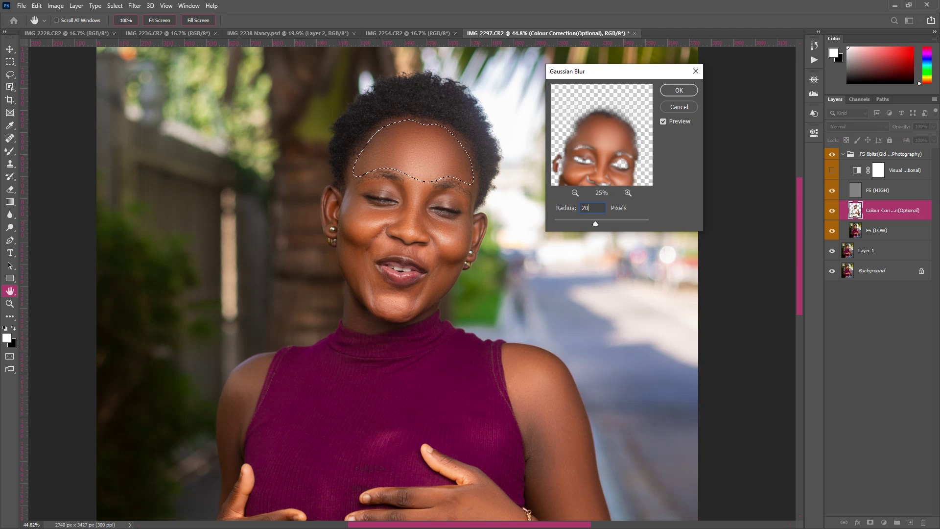
key("Return")
key("ctrl+d")
- Lasso the cheek under the eye on the image's left side, repeat the Gaussian Blur and fade it to about 61% opacity
scroll(439, 125, "down", 2)
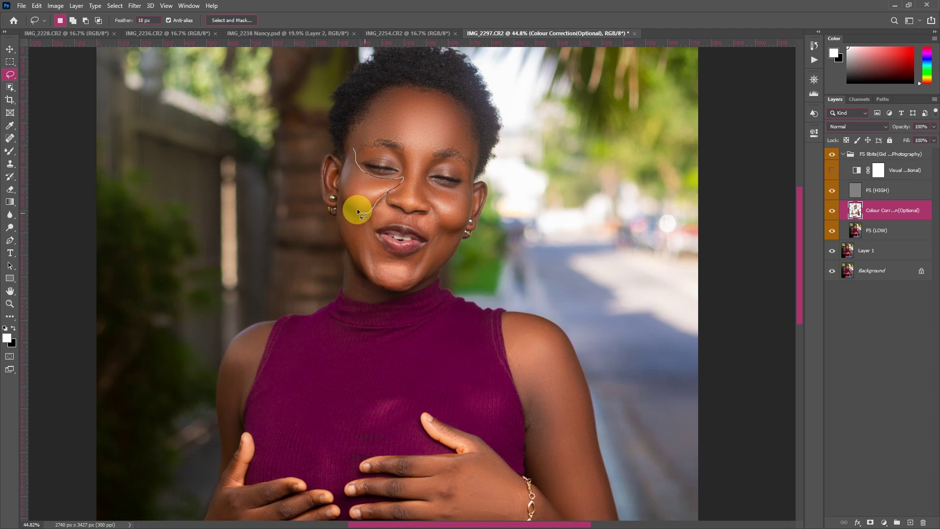
left_click_drag(341, 190, 349, 163)
right_click(350, 163)
left_click(397, 305)
right_click(407, 158)
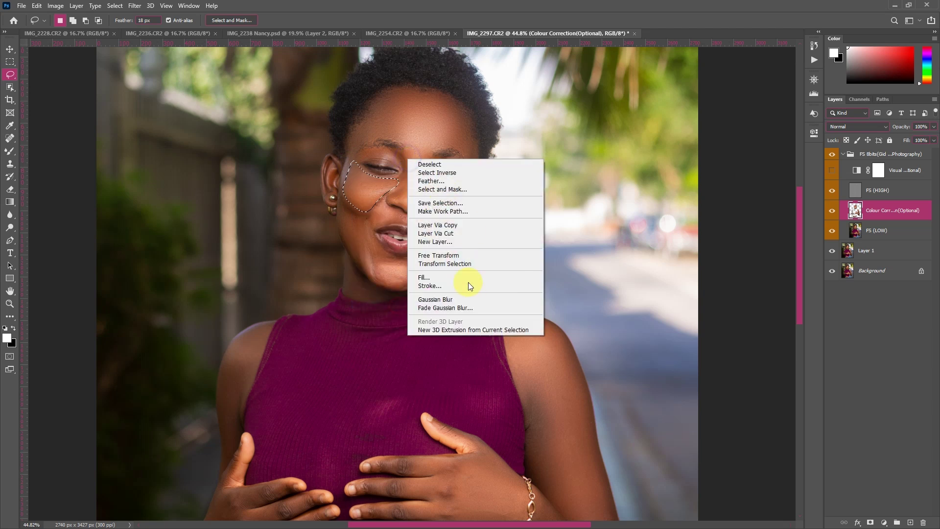
left_click(448, 310)
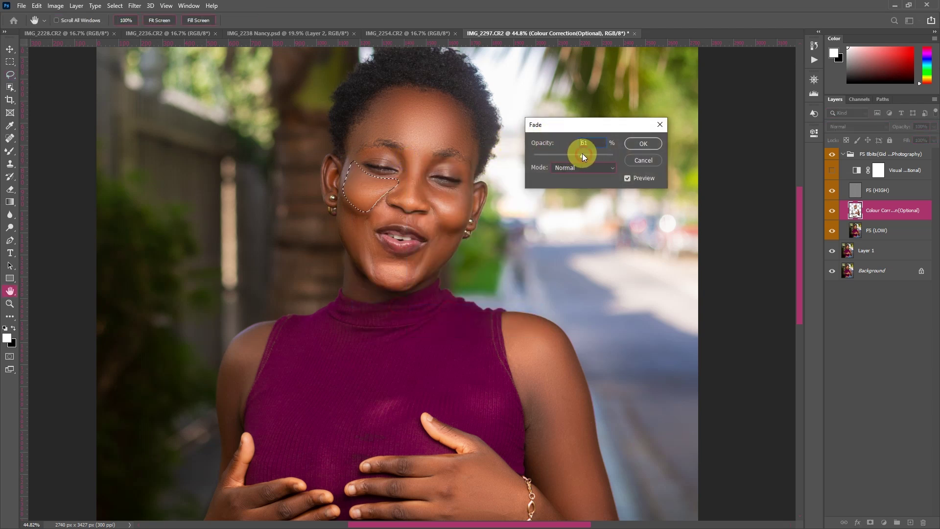
left_click(632, 140)
left_click(442, 187)
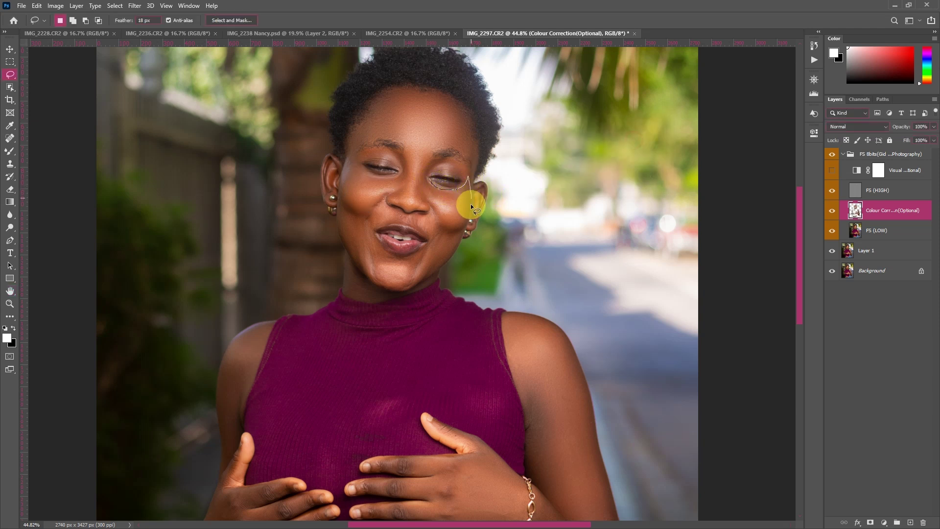
- Lasso the cheek under the eye on the image's right side, repeat the Gaussian Blur and fade it to 48% opacity
left_click_drag(420, 183, 425, 179)
right_click(425, 179)
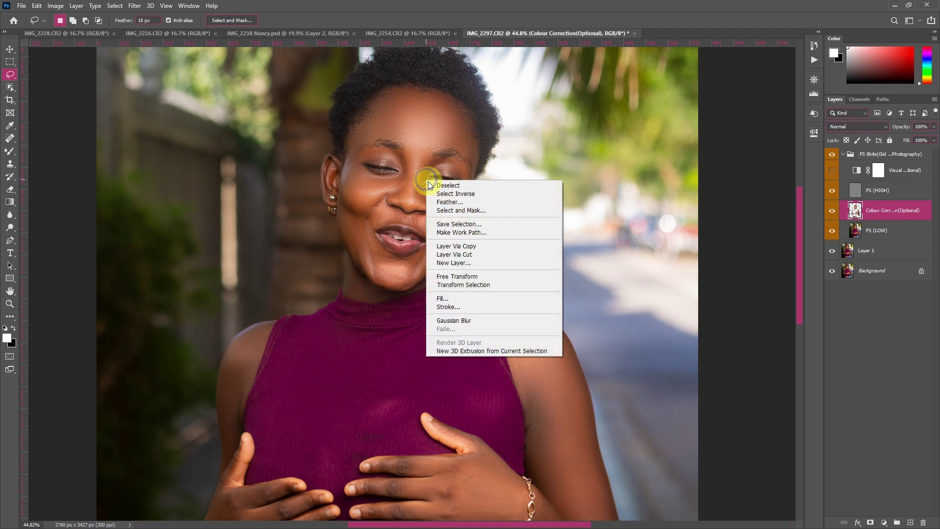
left_click(472, 321)
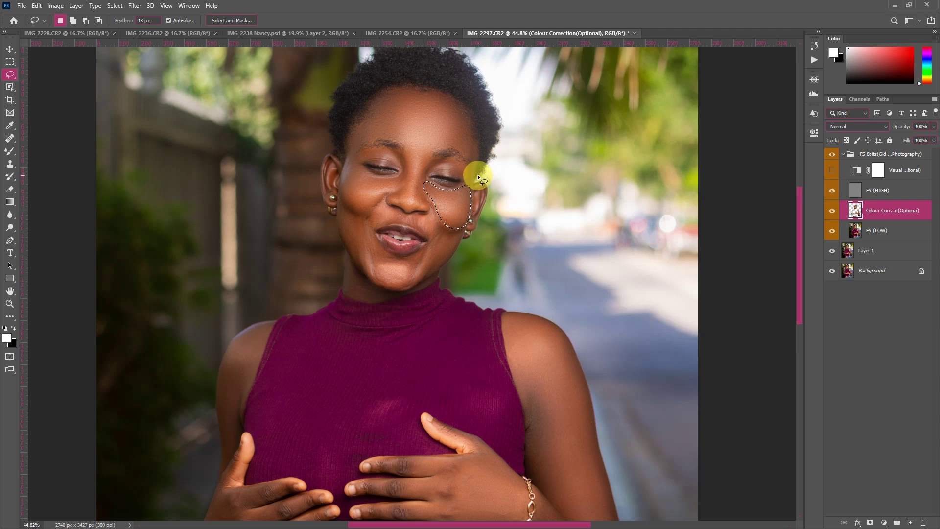
right_click(453, 170)
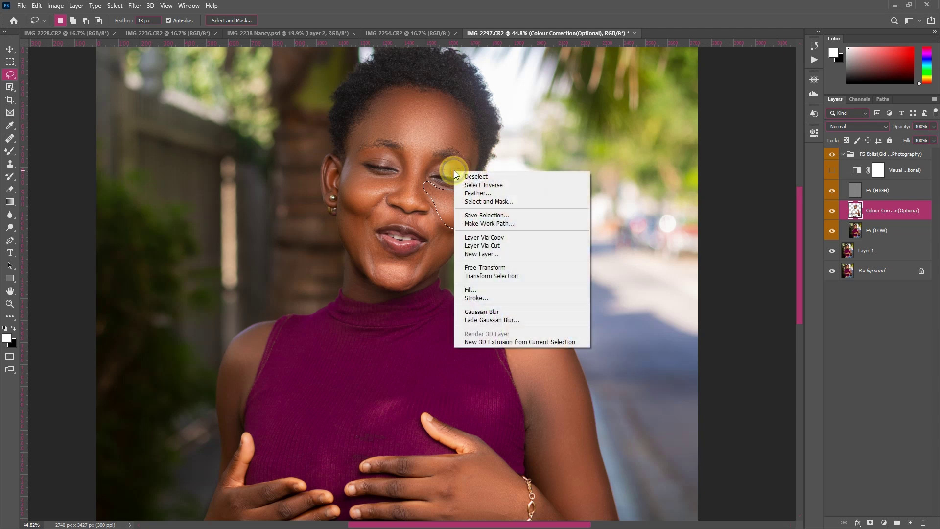
left_click(483, 320)
left_click_drag(577, 155, 571, 155)
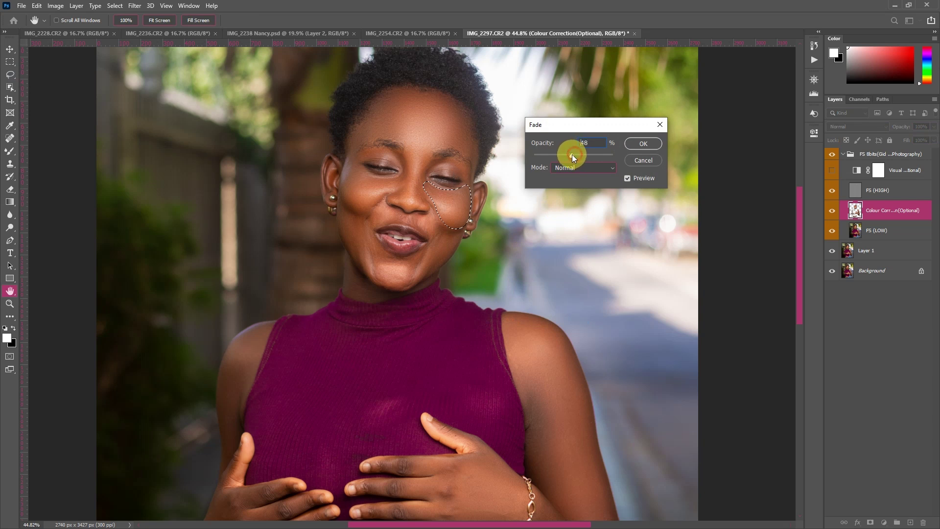
left_click(645, 143)
key("l")
left_click(428, 229)
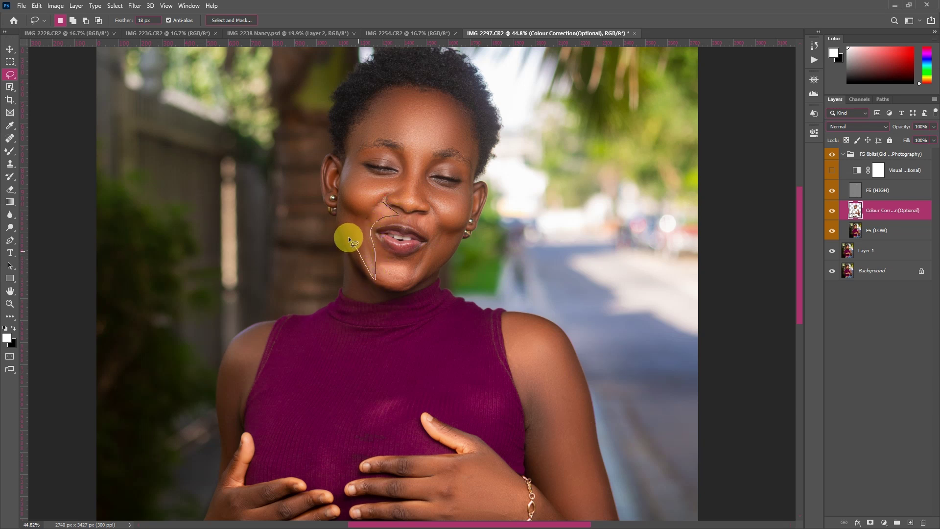
- Lasso the skin from the nose past the mouth to the jaw on the image's left side and repeat the Gaussian Blur
left_click_drag(371, 212, 387, 205)
right_click(377, 210)
left_click(426, 346)
left_click(404, 242)
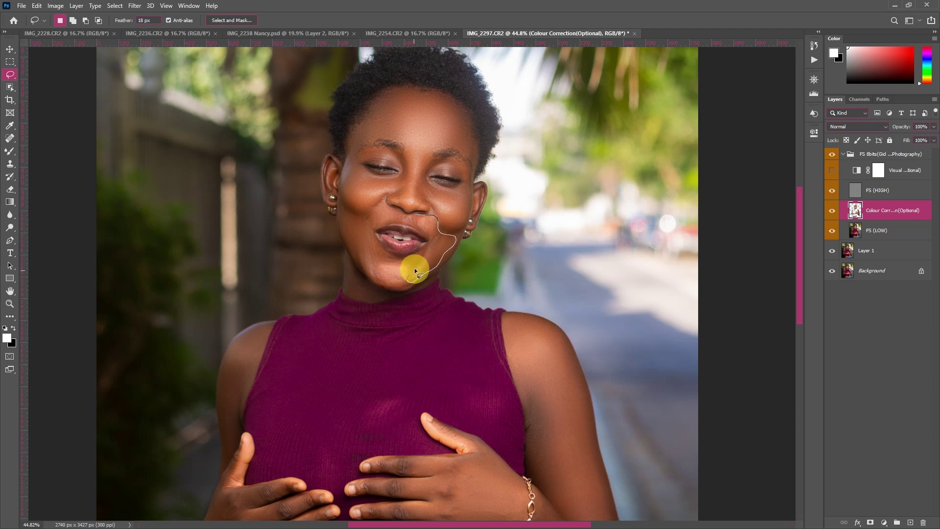
- Blur a lassoed area between mouth and jaw on the image's right side, and compare with the Colour Correction layer hidden and shown
left_click_drag(416, 222, 415, 219)
right_click(415, 220)
left_click(456, 361)
left_click(467, 195)
left_click(833, 209, "alt")
left_click(832, 209, "alt")
- Lasso the chin below the lower lip, repeat the Gaussian Blur, fade it to 53% opacity and deselect
left_click_drag(371, 253, 374, 251)
right_click(378, 248)
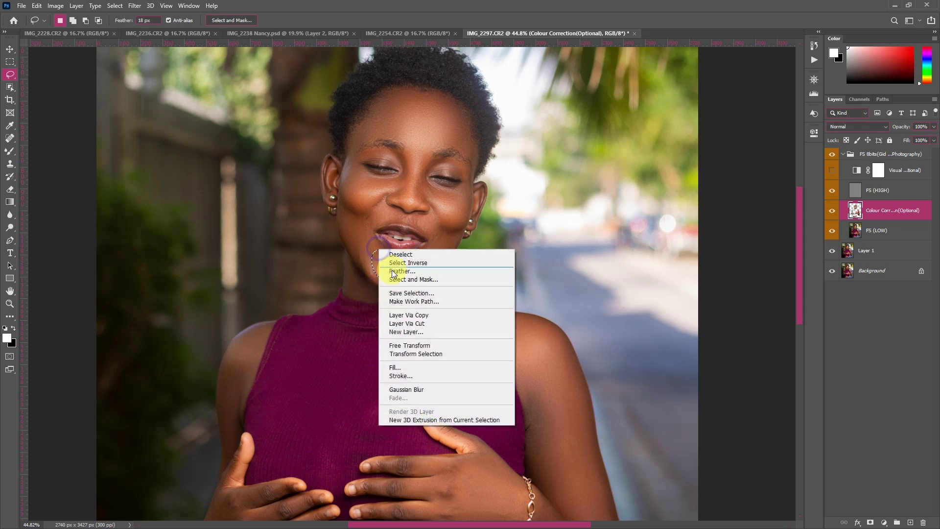
left_click(419, 388)
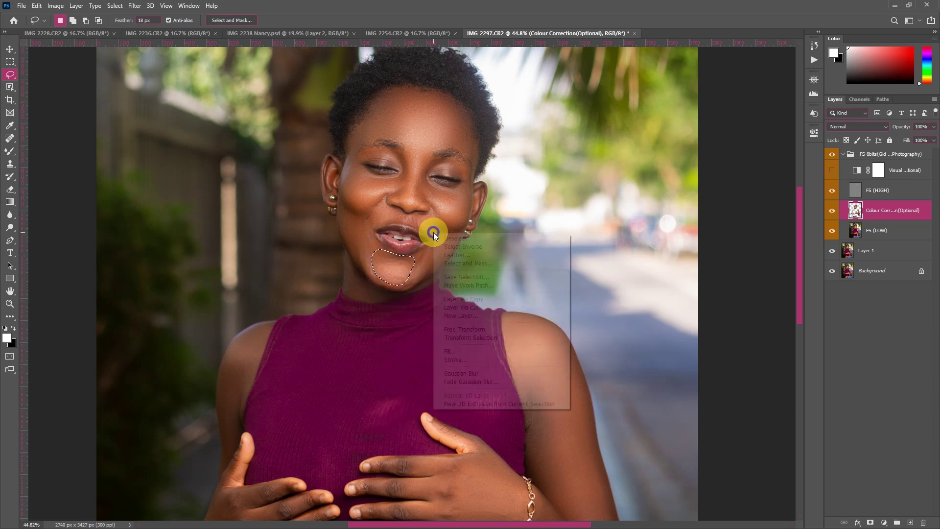
right_click(433, 231)
left_click(490, 383)
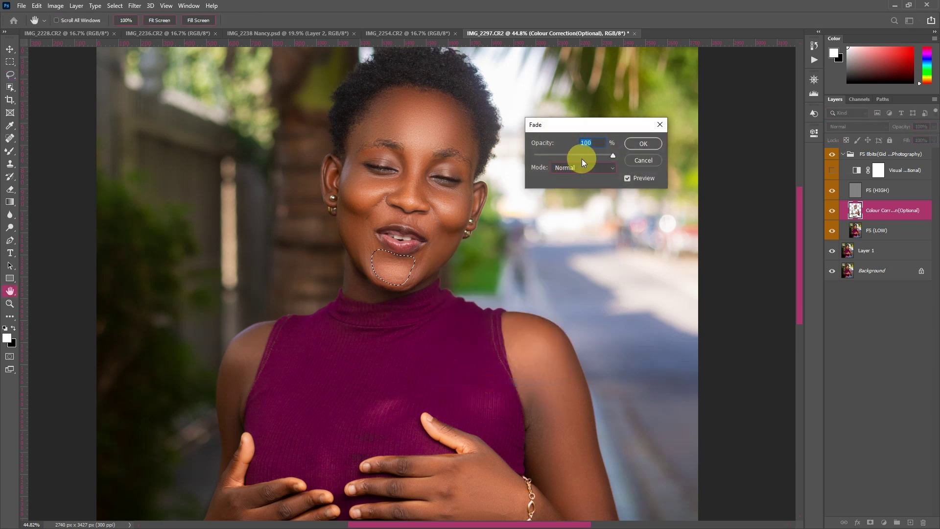
left_click(641, 143)
key("ctrl+d")
- Lasso the neck strip between the jaw and the collar on the image's left side and repeat the Gaussian Blur
scroll(461, 231, "down", 3)
scroll(387, 282, "up", 3)
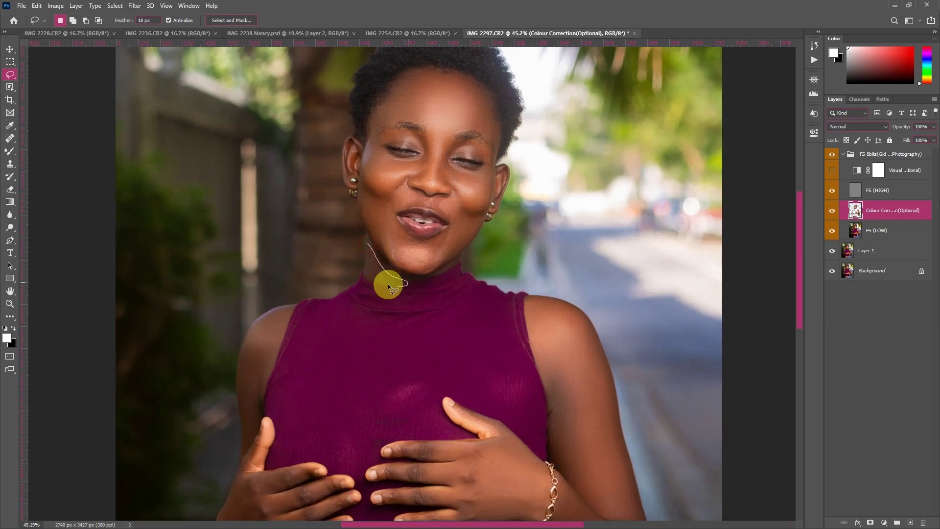
left_click_drag(369, 269, 367, 260)
right_click(367, 260)
left_click(419, 389)
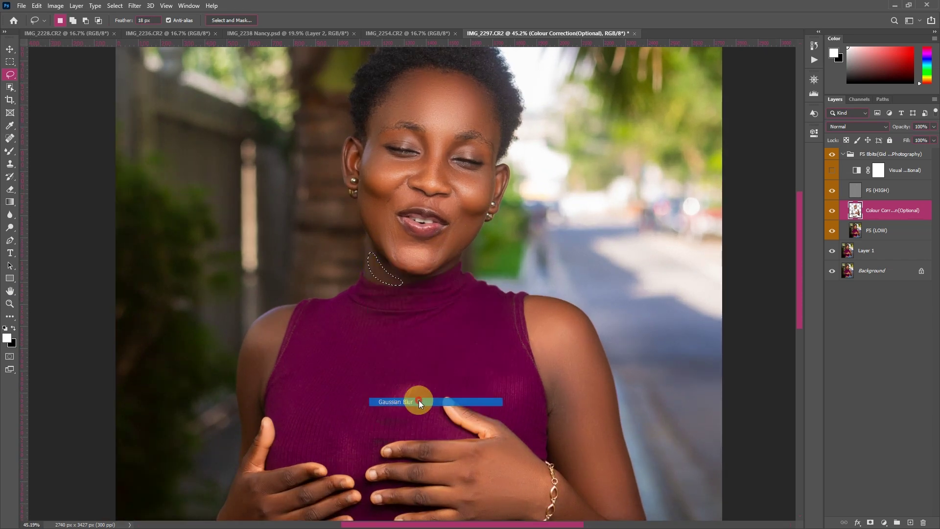
- Lasso the shoulder and upper arm on the image's right side and repeat the Gaussian Blur
scroll(419, 389, "down", 3)
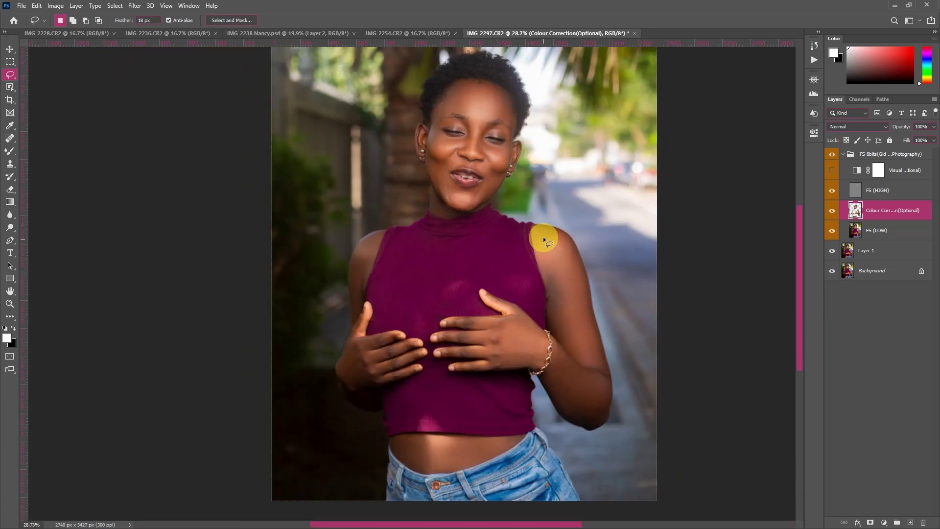
left_click_drag(549, 247, 529, 219)
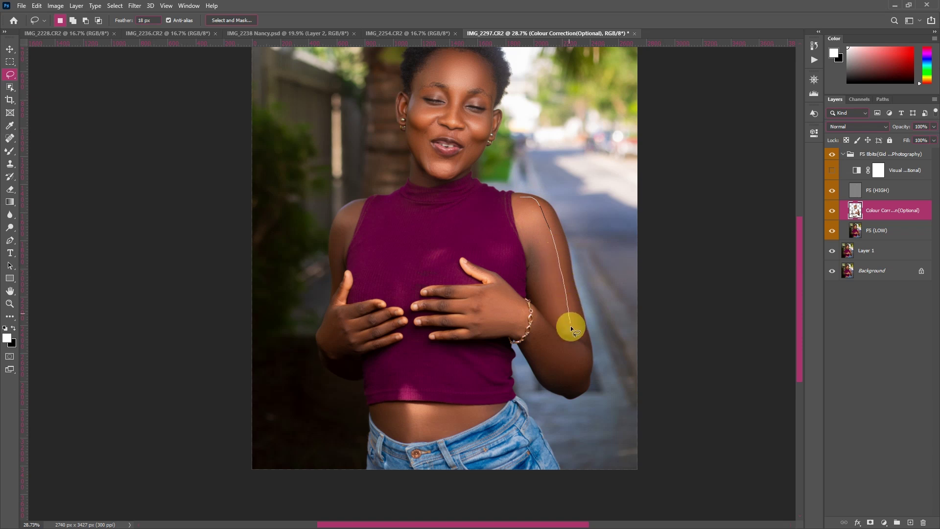
left_click_drag(520, 220, 519, 197)
right_click(519, 197)
left_click(558, 340)
- Lasso the forearm between the bracelet and the elbow and repeat the Gaussian Blur
left_click_drag(528, 344, 538, 327)
right_click(551, 336)
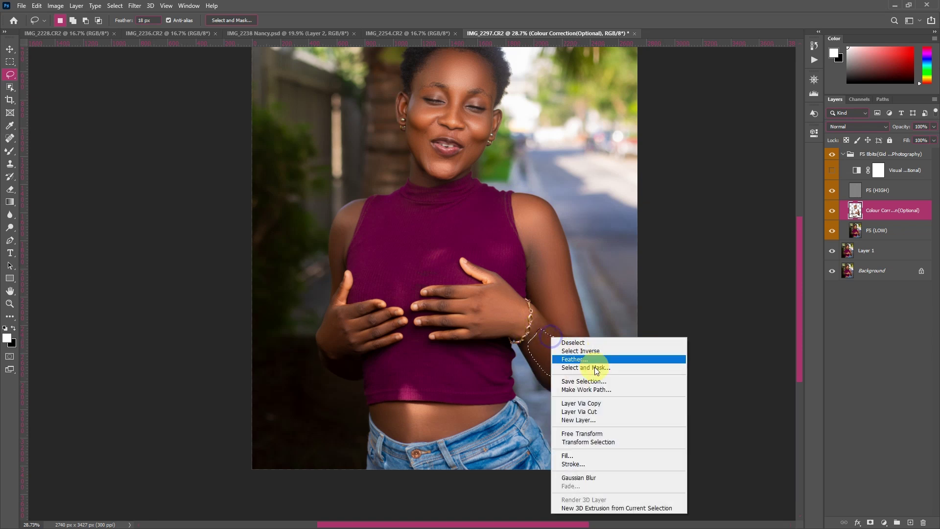
left_click(592, 476)
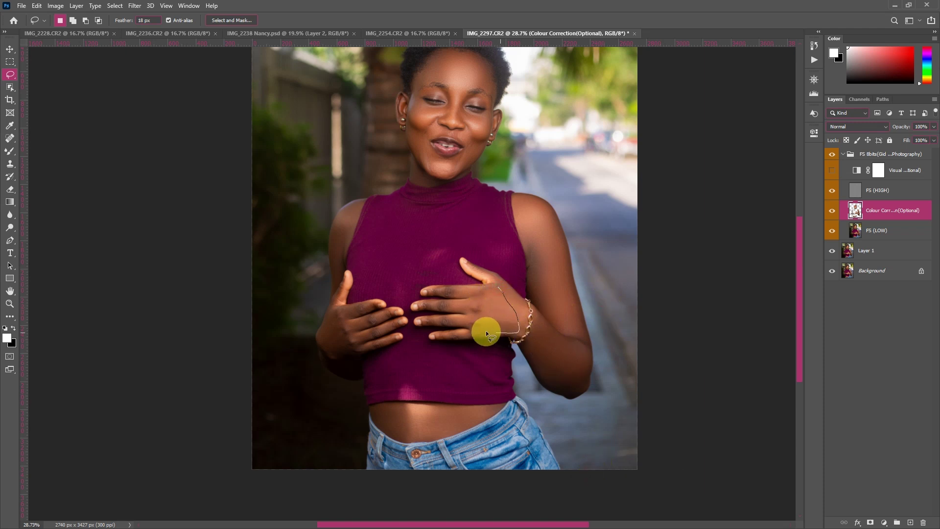
- Lasso the back of the hand beside the bracelet, repeat the Gaussian Blur, fade it to a lower opacity and deselect
left_click_drag(488, 289, 489, 290)
right_click(490, 290)
left_click(532, 430)
right_click(536, 309)
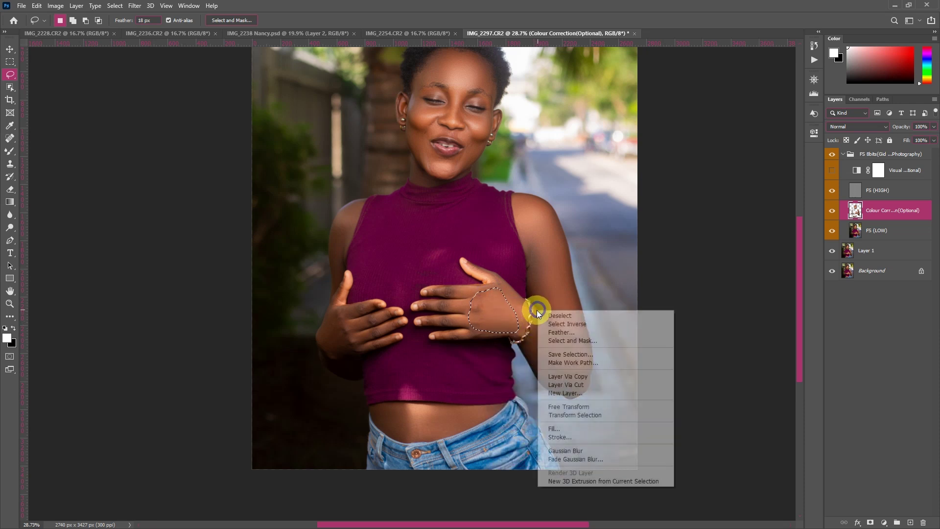
left_click(586, 460)
left_click_drag(571, 155, 561, 155)
left_click(646, 147)
key("l")
key("ctrl+d")
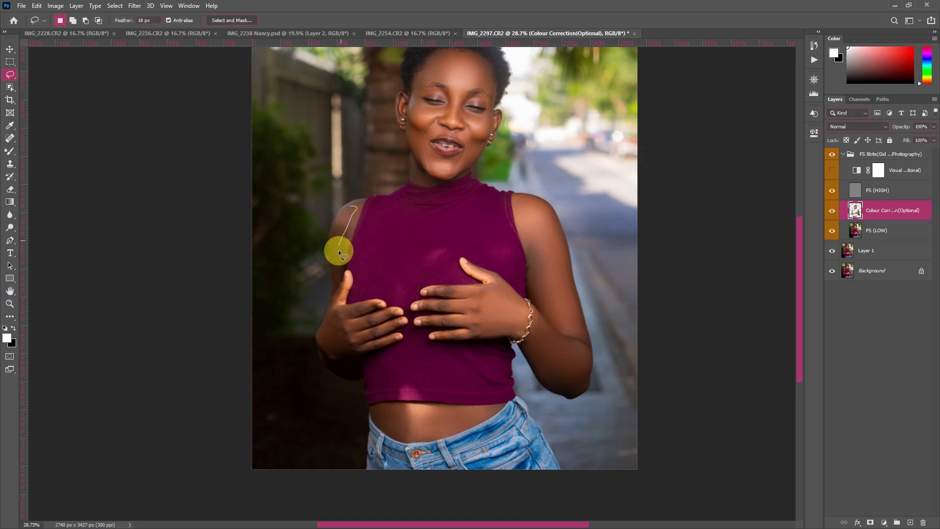
- Blur a lassoed strip of the upper arm on the image's left side, fade the Gaussian Blur and deselect
right_click(338, 230)
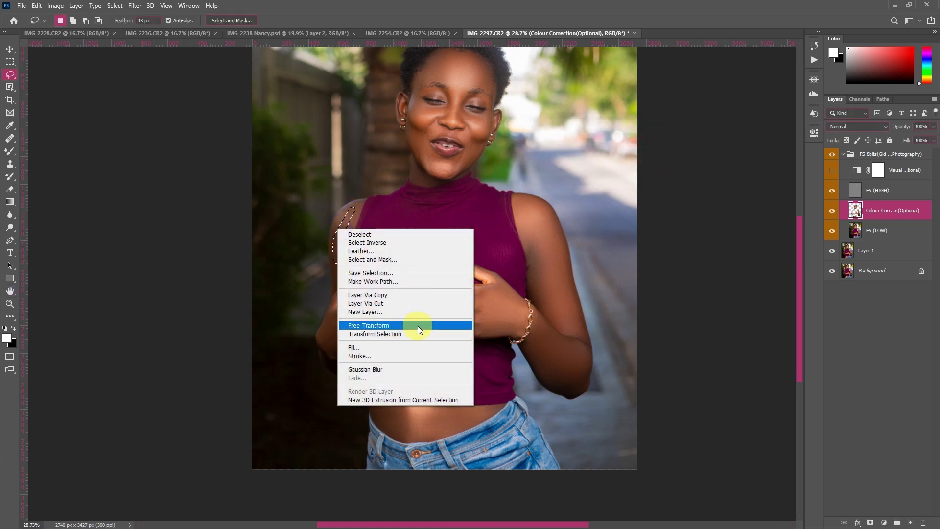
left_click(398, 369)
right_click(386, 240)
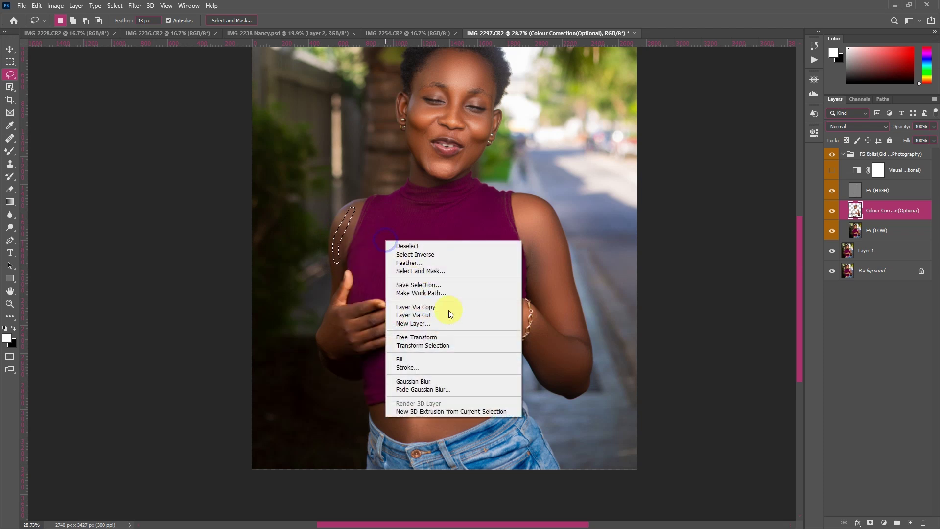
left_click(449, 390)
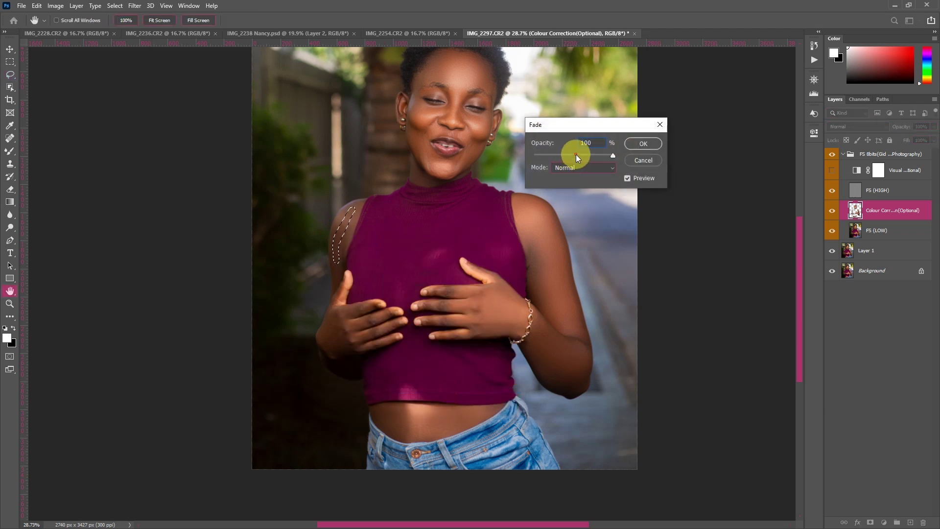
left_click(643, 144)
key("l")
key("ctrl+d")
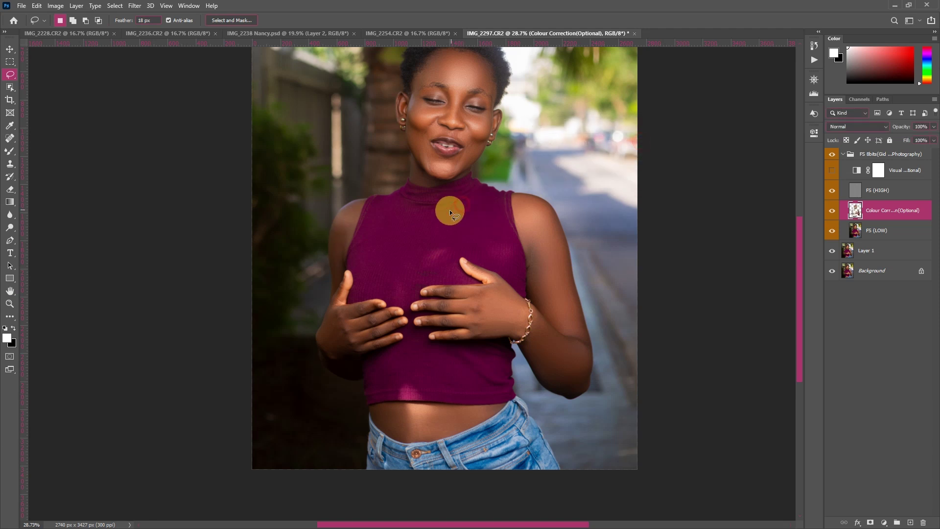
- Lasso the back of the hand on the image's left side, apply Gaussian Blur, fade it to a lower opacity and deselect
scroll(328, 271, "down", 1)
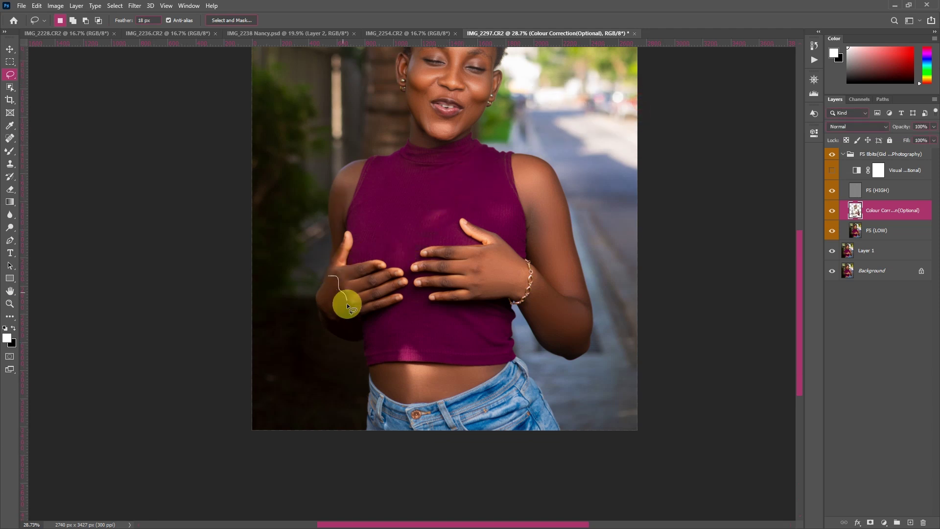
left_click_drag(322, 301, 326, 290)
right_click(326, 289)
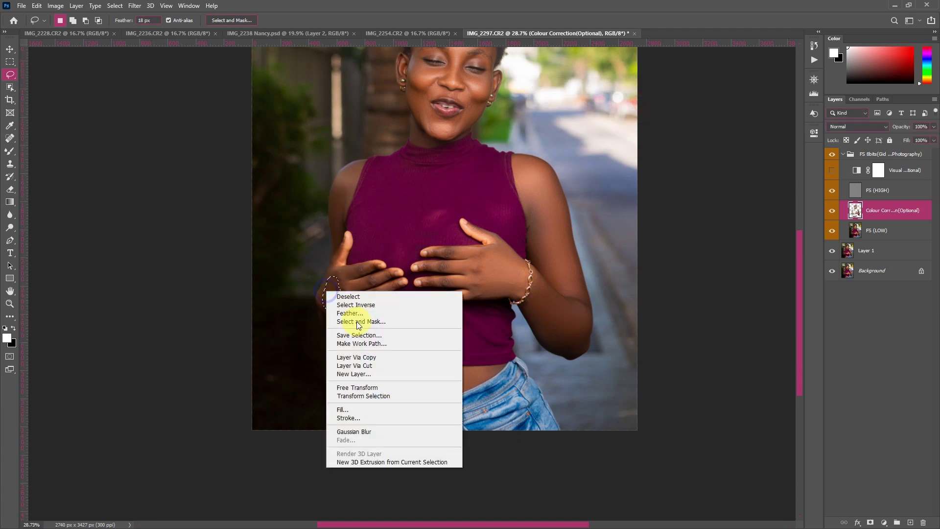
left_click(381, 433)
right_click(383, 276)
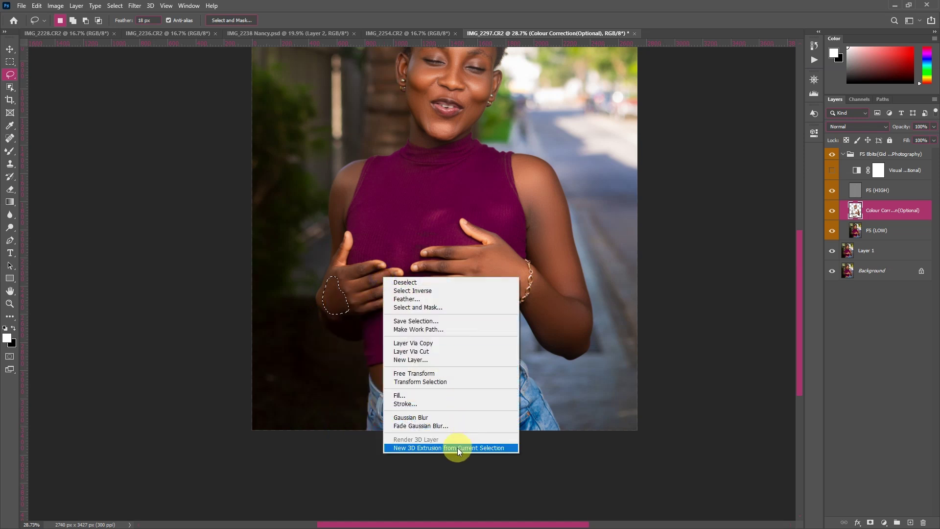
left_click(453, 426)
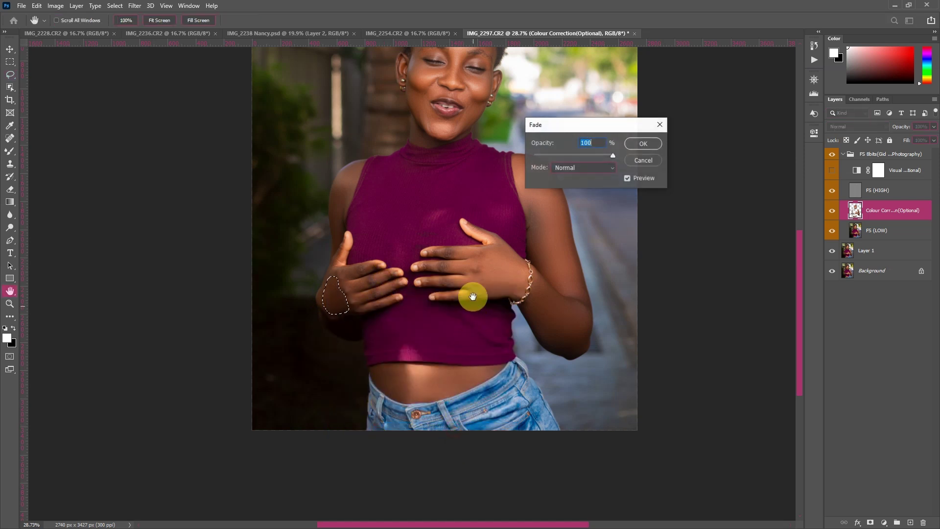
left_click(561, 156)
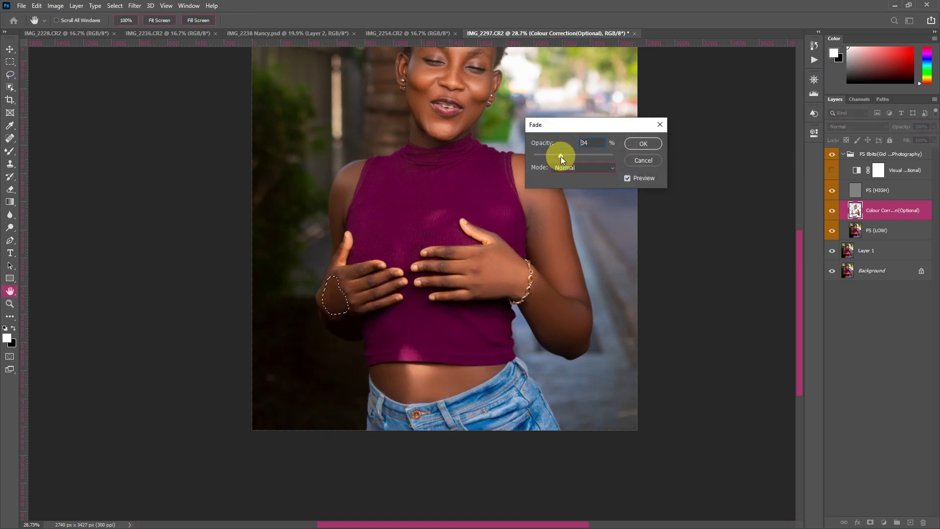
left_click(650, 142)
left_click(427, 362)
- Lasso the bare midriff between the top's hem and the jeans and apply the Gaussian Blur
left_click_drag(416, 368, 469, 374)
left_click_drag(413, 397, 415, 379)
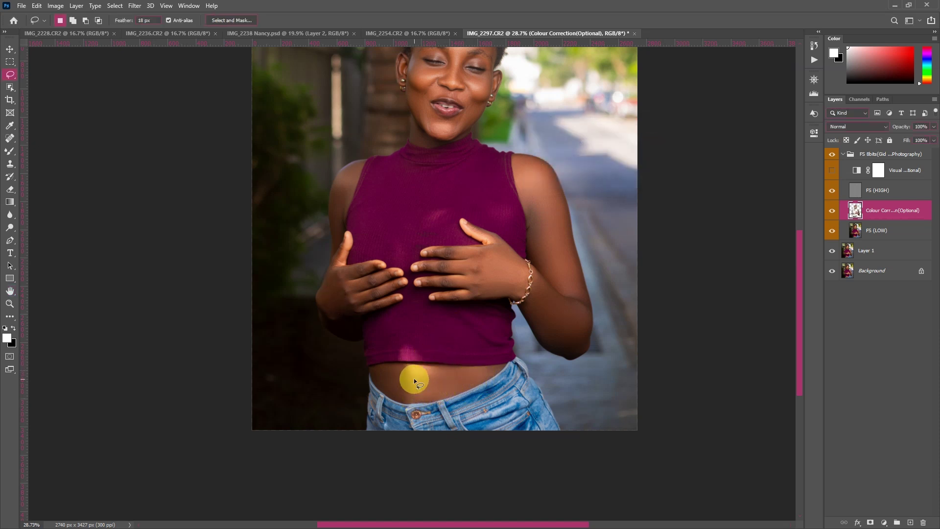
right_click(415, 380)
left_click(472, 344)
- Lasso the waist patch above the jeans on the image's left side, repeat the Gaussian Blur and deselect
key("alt")
left_click_drag(367, 381, 400, 407)
right_click(373, 360)
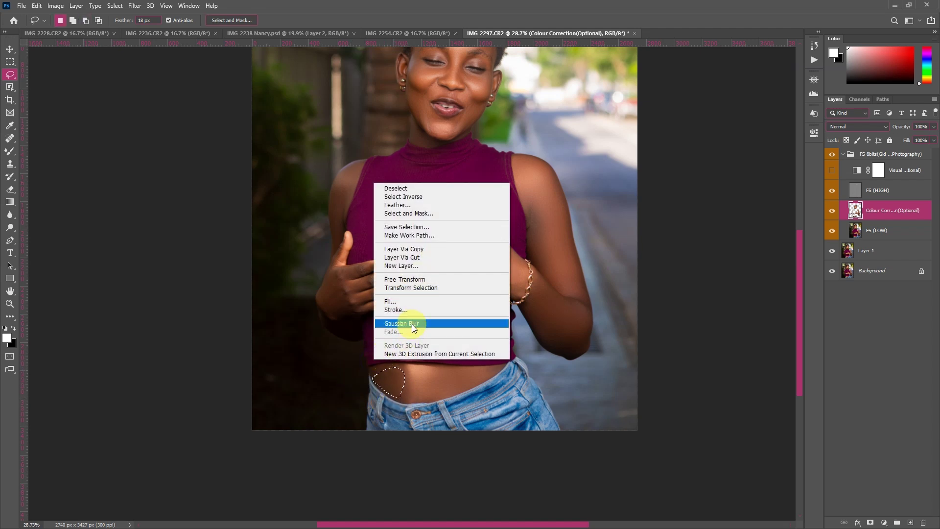
left_click(414, 324)
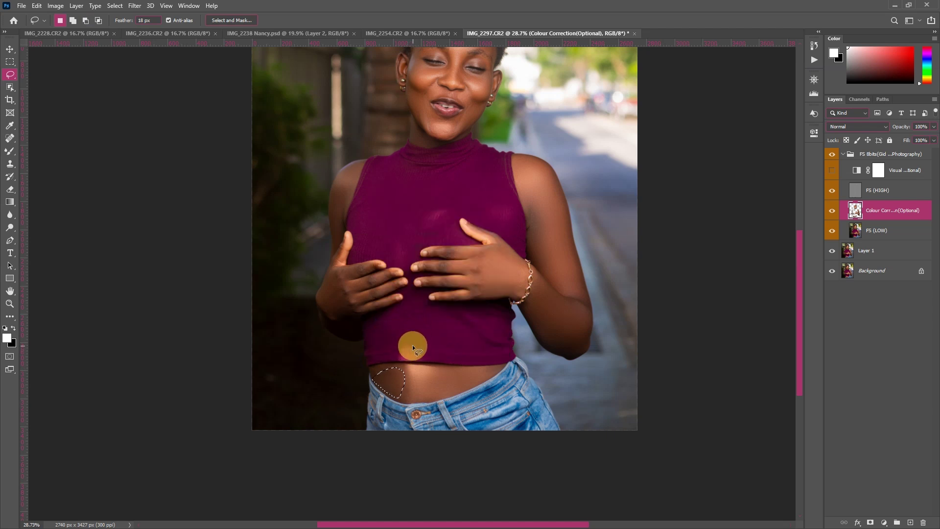
key("alt")
left_click(386, 381)
- Examine the smoothed skin on the face and upper body up close for remaining uneven tones
scroll(401, 338, "up", 2)
scroll(516, 325, "up", 1)
scroll(468, 218, "up", 1)
scroll(472, 231, "up", 5)
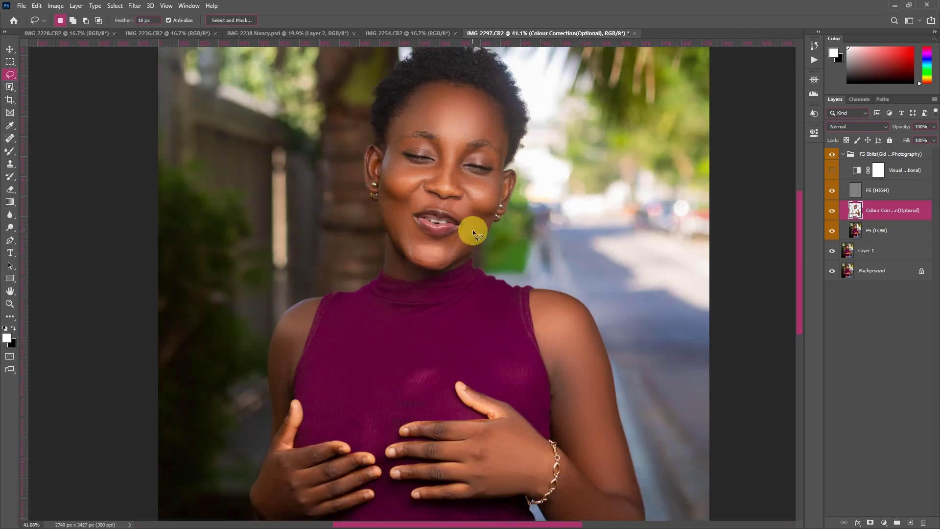
scroll(460, 235, "up", 1)
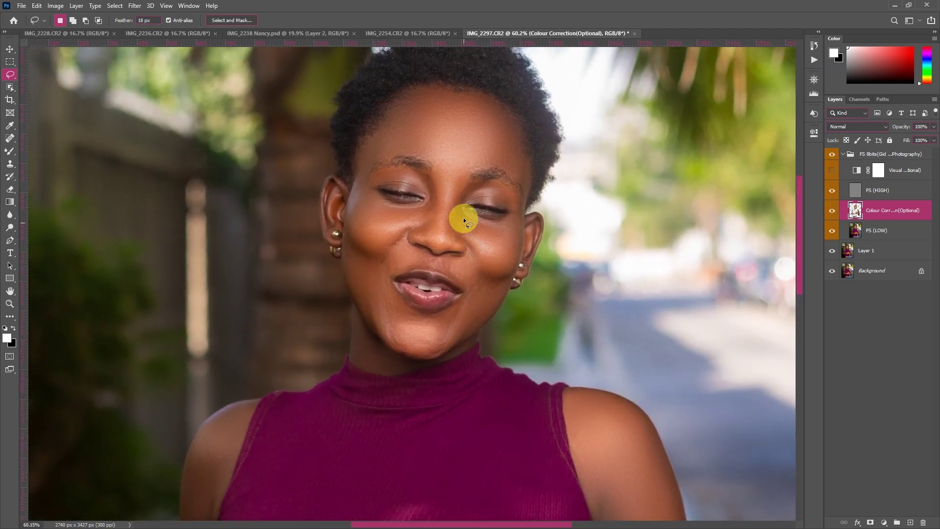
scroll(463, 216, "up", 3)
left_click_drag(461, 211, 485, 283)
left_click_drag(505, 473, 509, 189)
left_click_drag(537, 339, 300, 179)
left_click_drag(501, 332, 470, 63)
left_click_drag(546, 285, 430, 236)
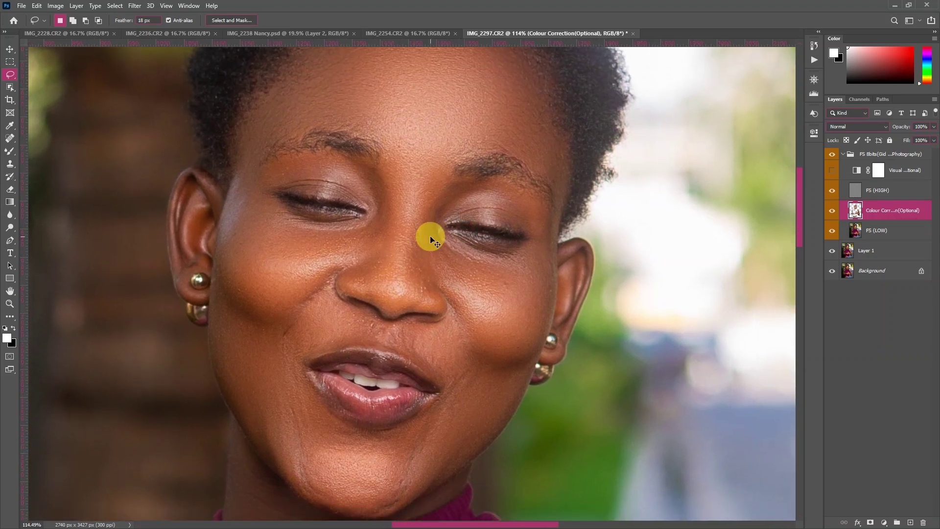
- Collapse the FS 8bits group and toggle its visibility to compare the whole portrait with and without the skin smoothing
key("ctrl+0")
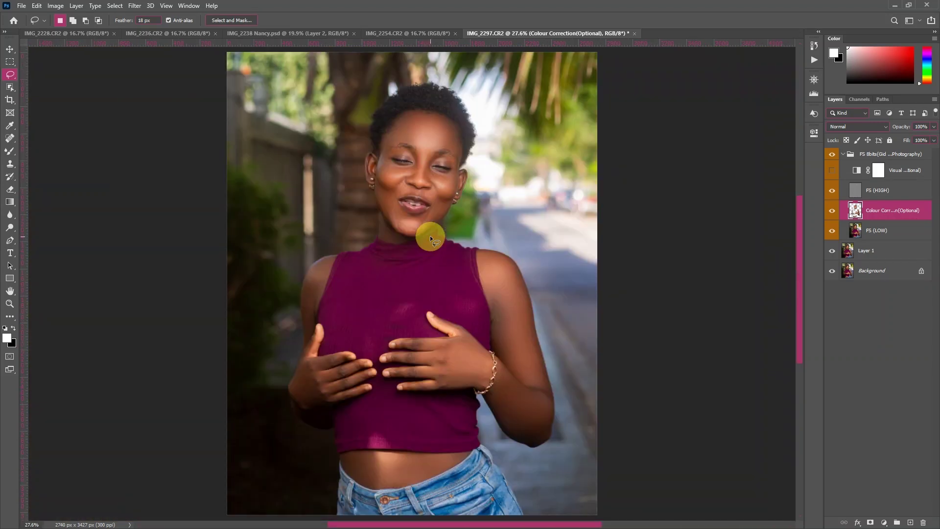
left_click(843, 154)
left_click(813, 78)
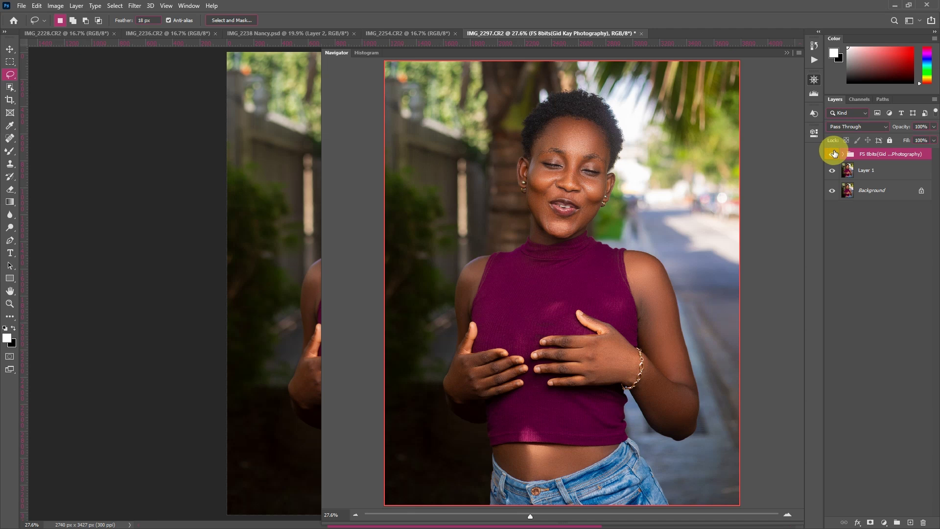
left_click(833, 154)
left_click(832, 154)
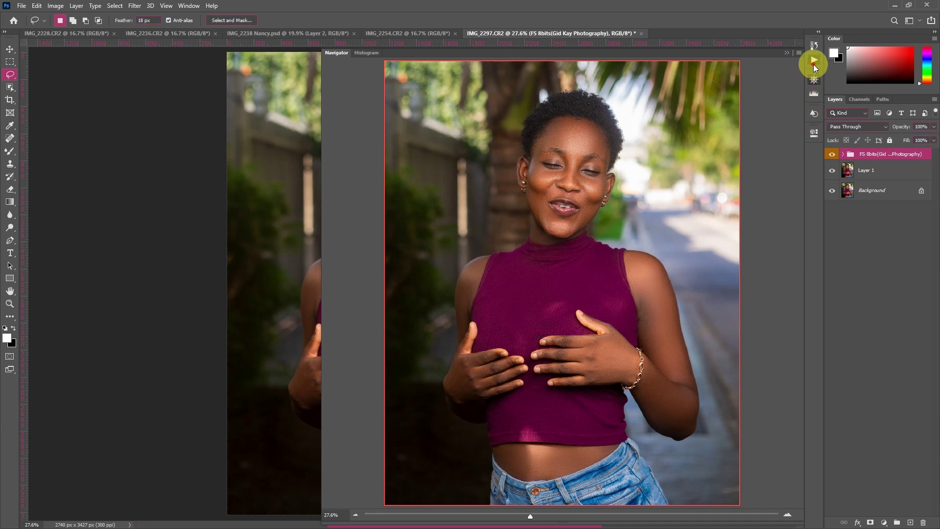
left_click(809, 62)
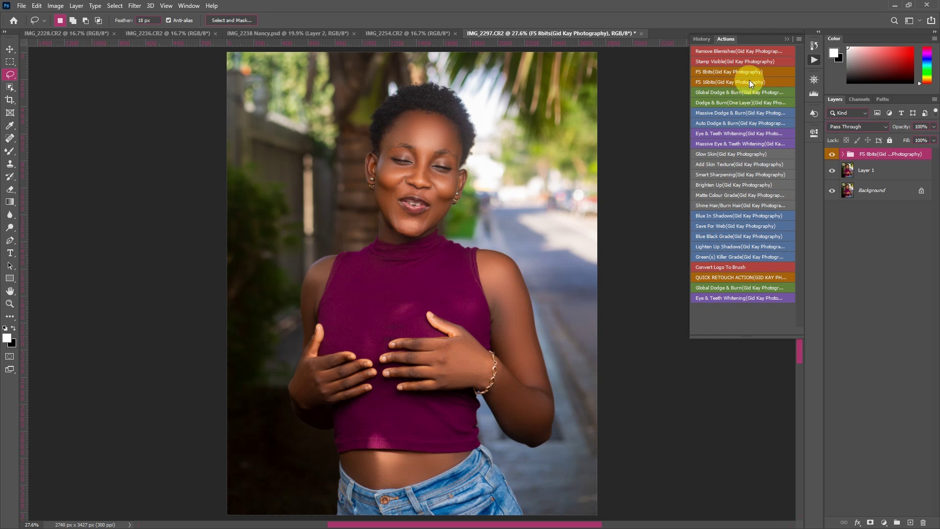
left_click(787, 39)
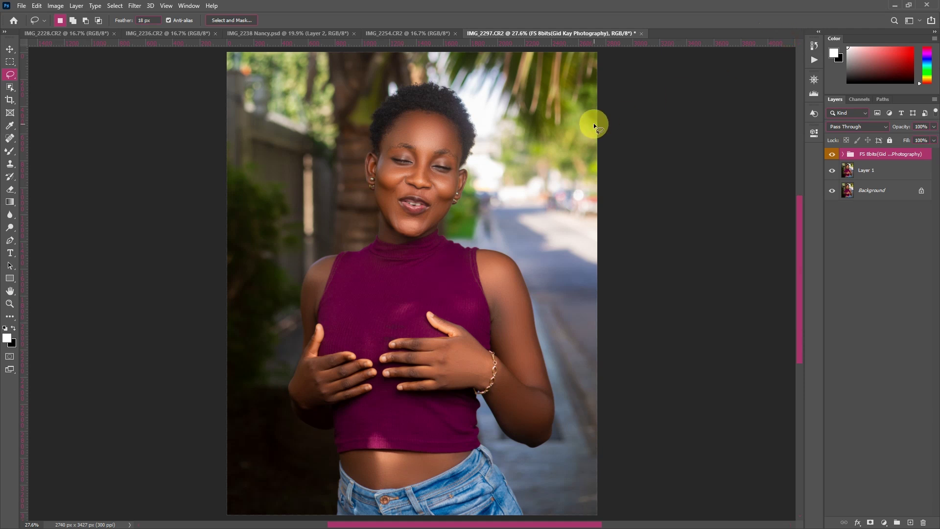